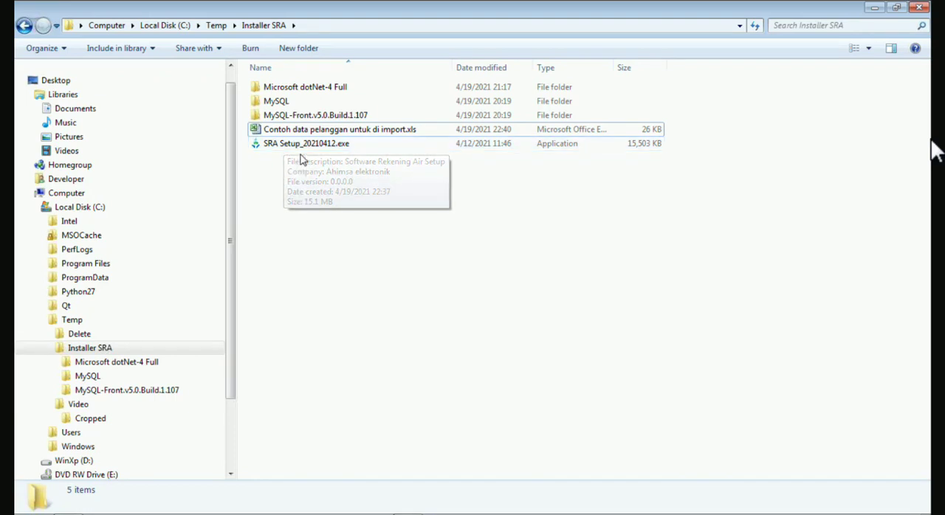
left_click(300, 146)
left_click(302, 218)
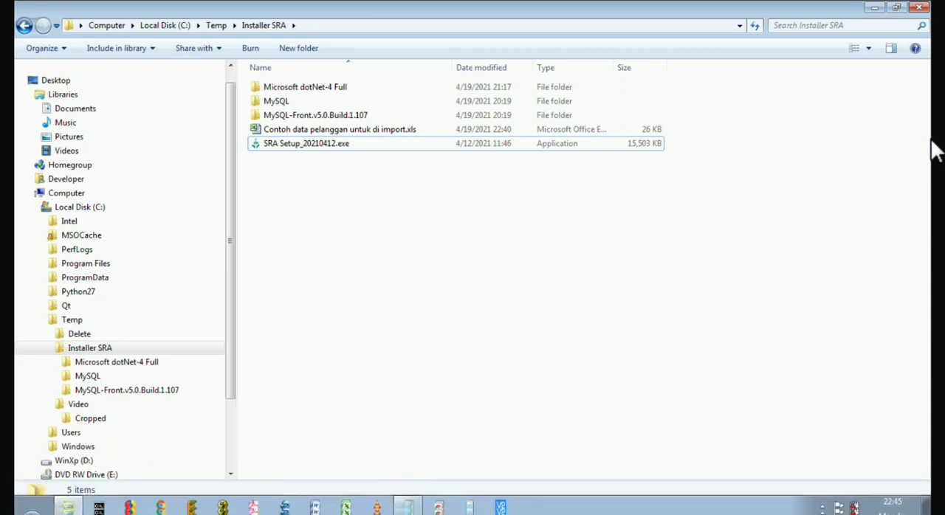
left_click(410, 485)
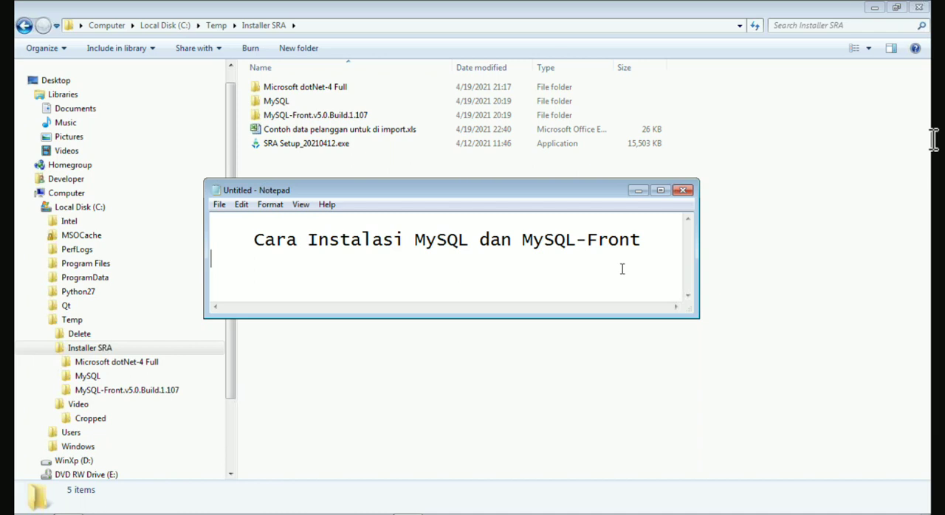
left_click(637, 191)
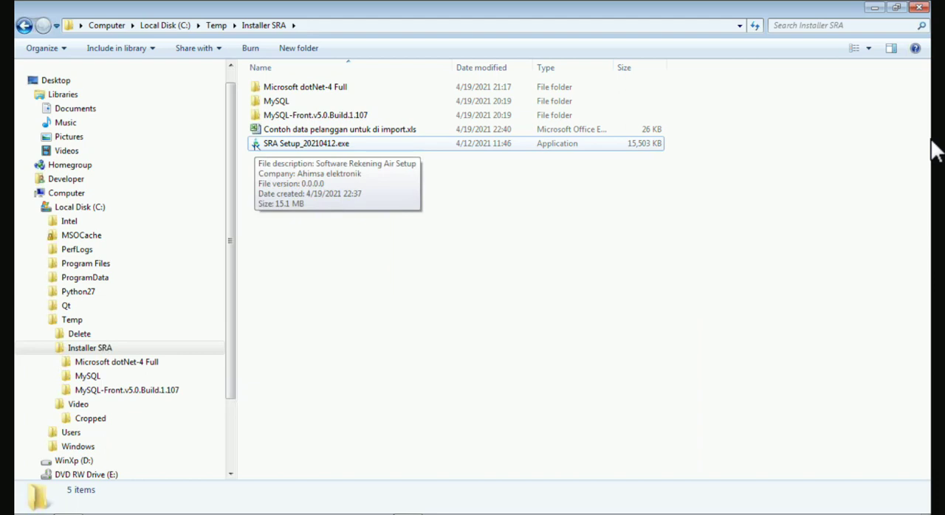
Run SRA Setup_20210412.exe and accept its license agreement.
left_click(256, 147)
double_click(256, 148)
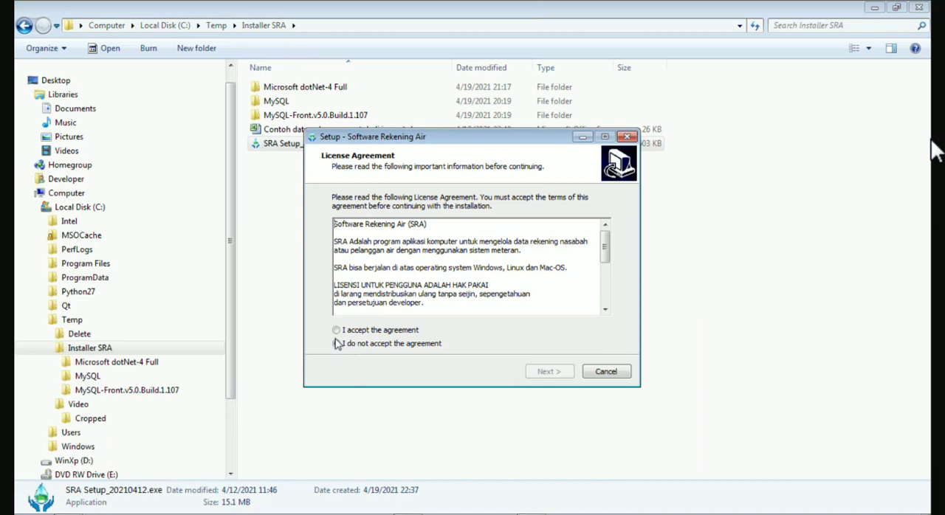
left_click(336, 330)
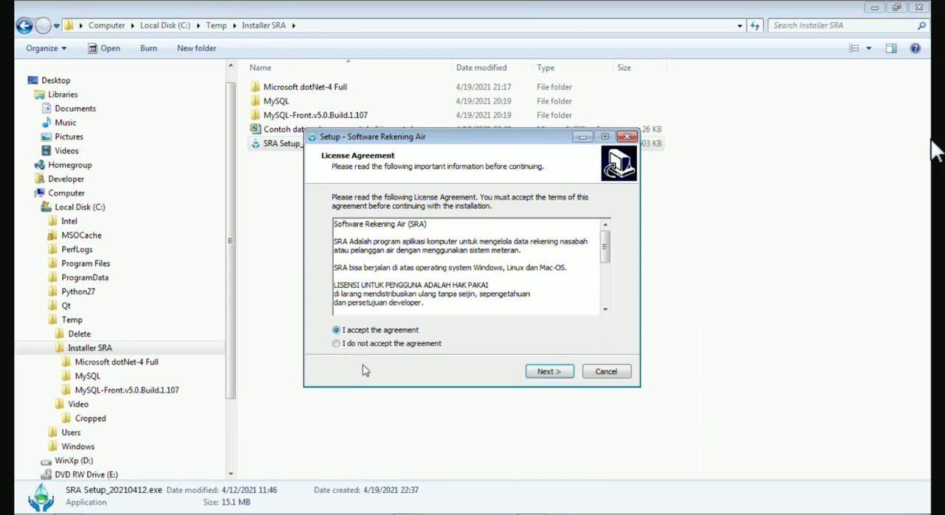
left_click(548, 372)
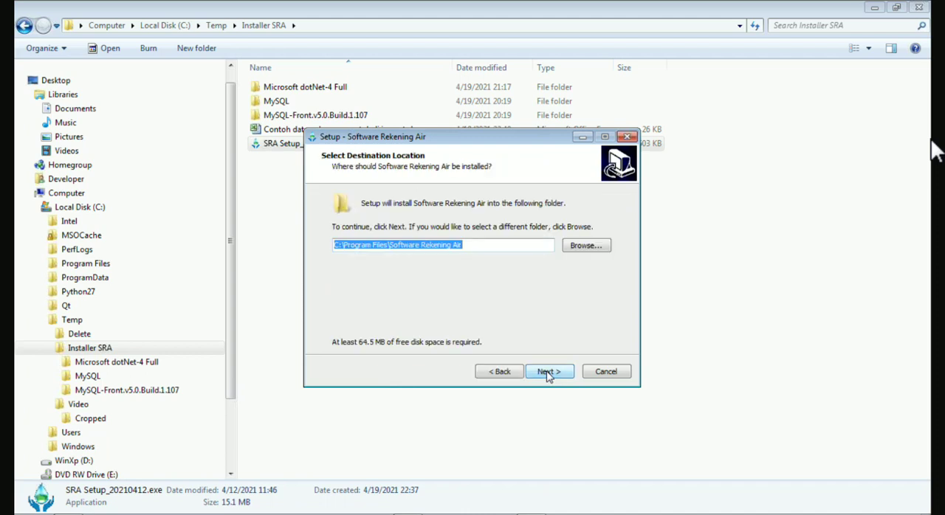
Install Software Rekening Air with the default destination and Start menu folders and a desktop shortcut.
left_click(548, 372)
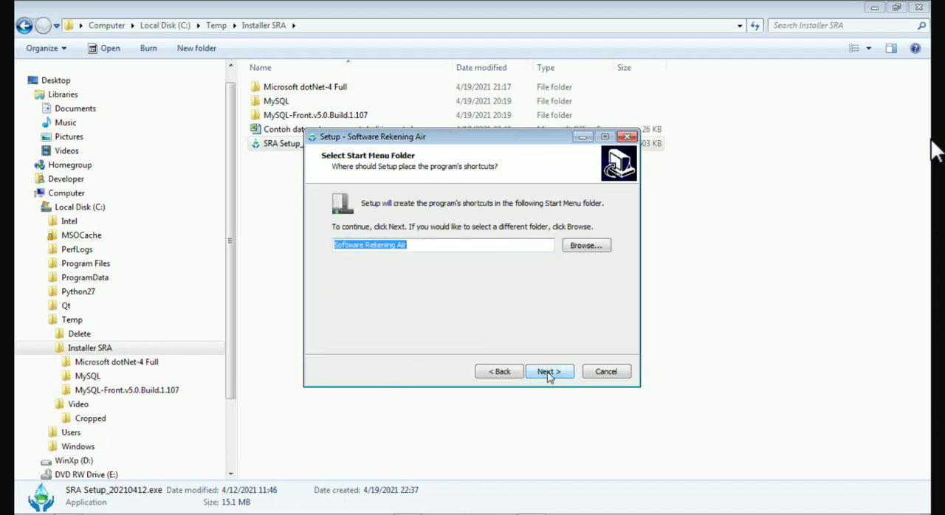
left_click(547, 373)
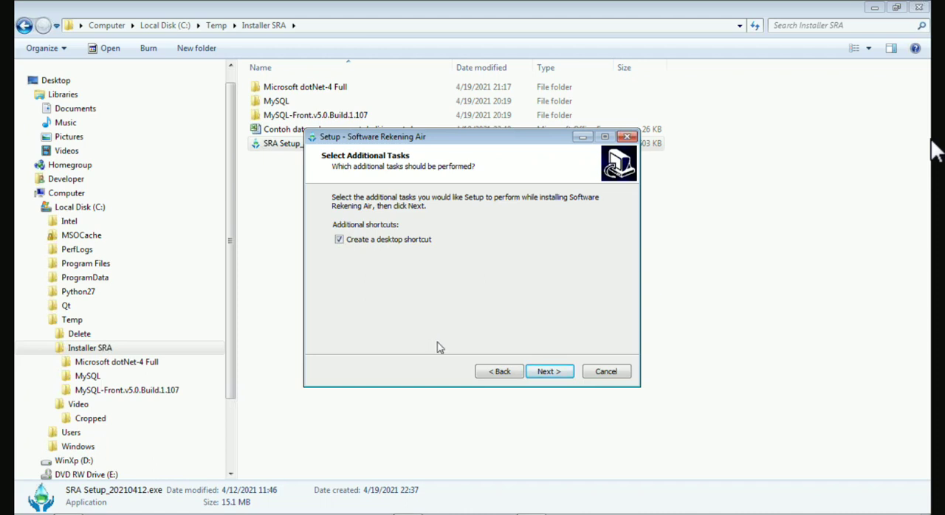
left_click(548, 372)
left_click(550, 372)
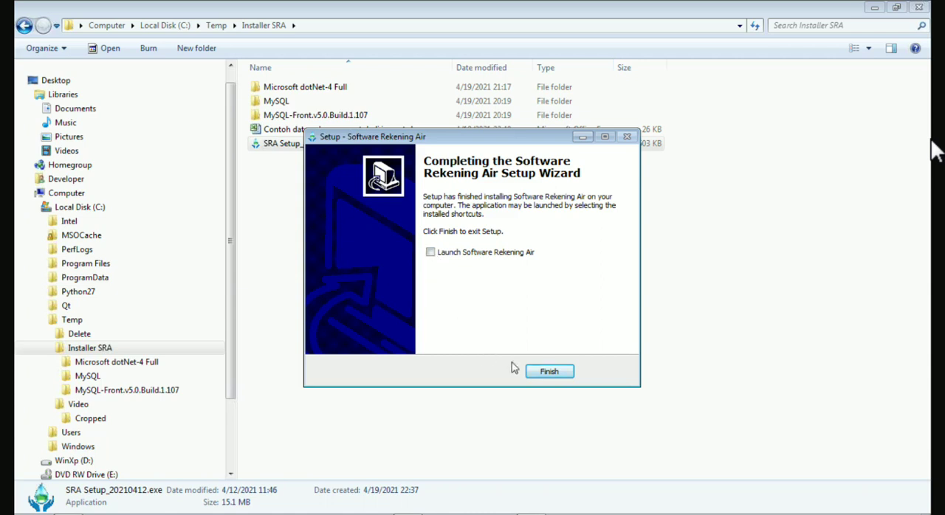
Finish the setup wizard without launching Software Rekening Air.
left_click(431, 253)
left_click(431, 254)
left_click(431, 253)
left_click(549, 372)
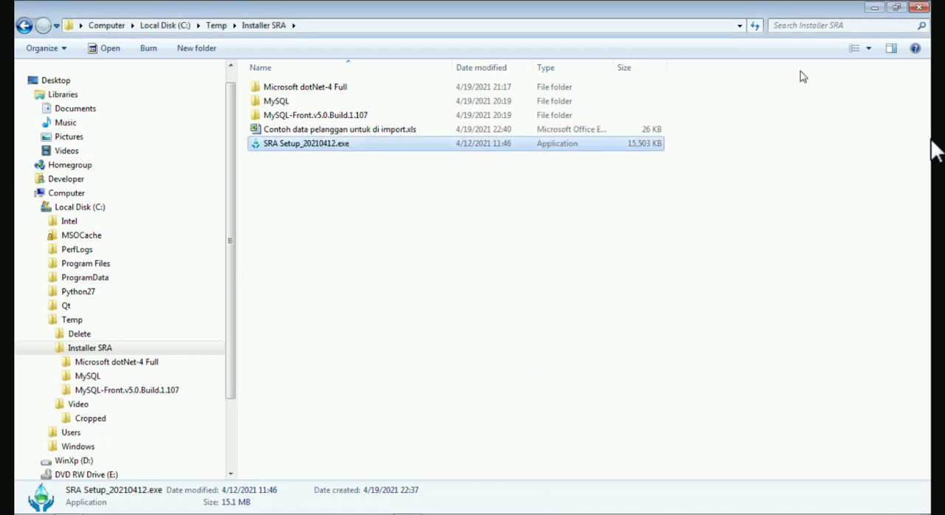
Minimize the file window, start MySQL-Front from the desktop and open its localhost session.
left_click(874, 7)
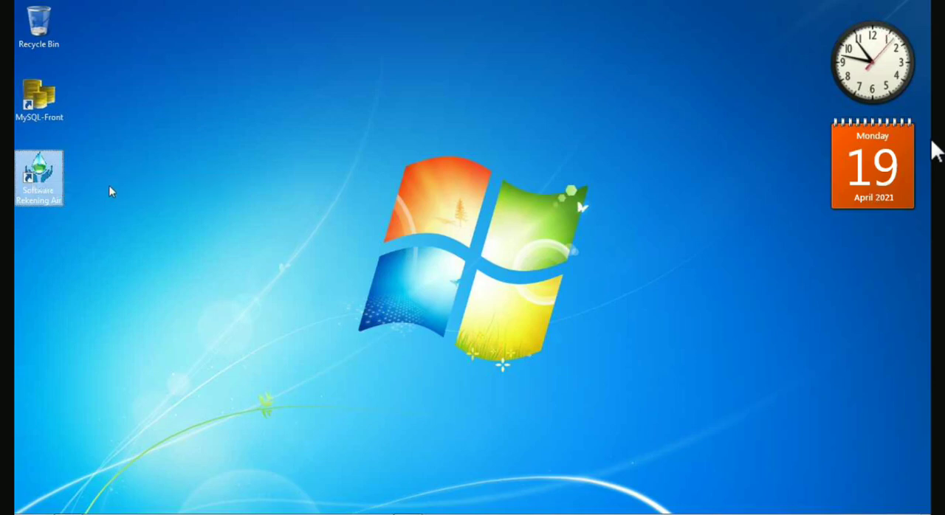
left_click(41, 102)
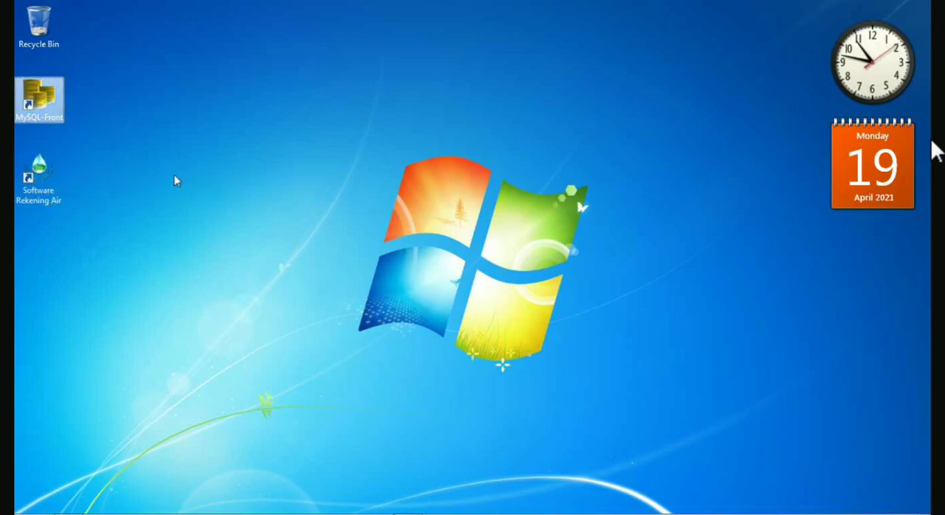
double_click(42, 102)
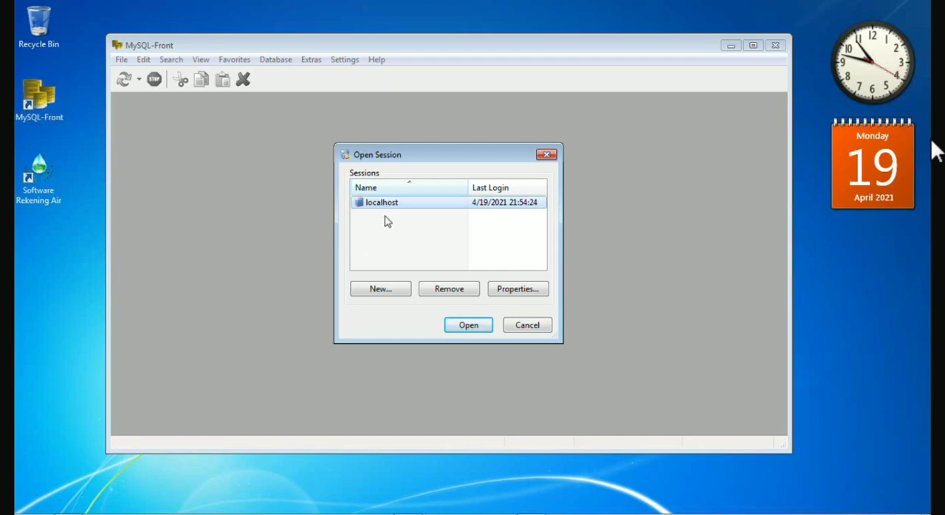
left_click(466, 328)
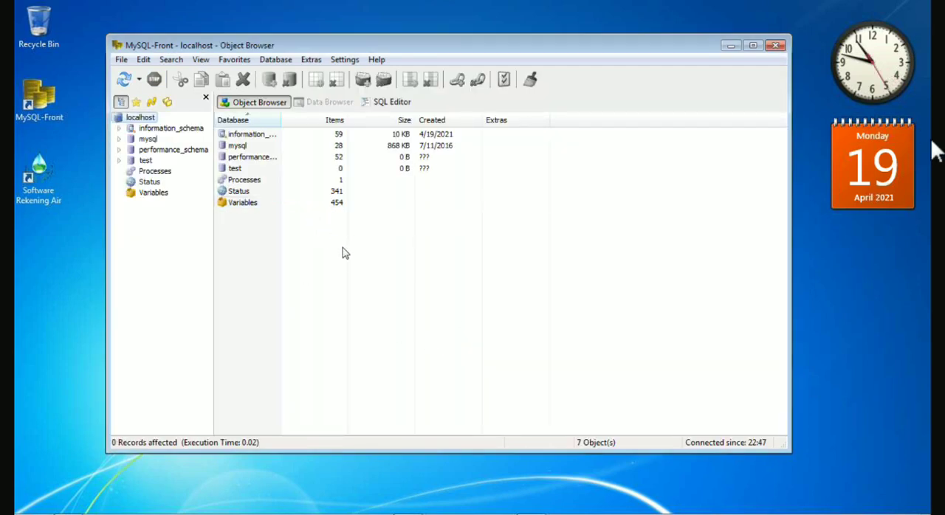
Launch Software Rekening Air from its desktop shortcut.
left_click(43, 181)
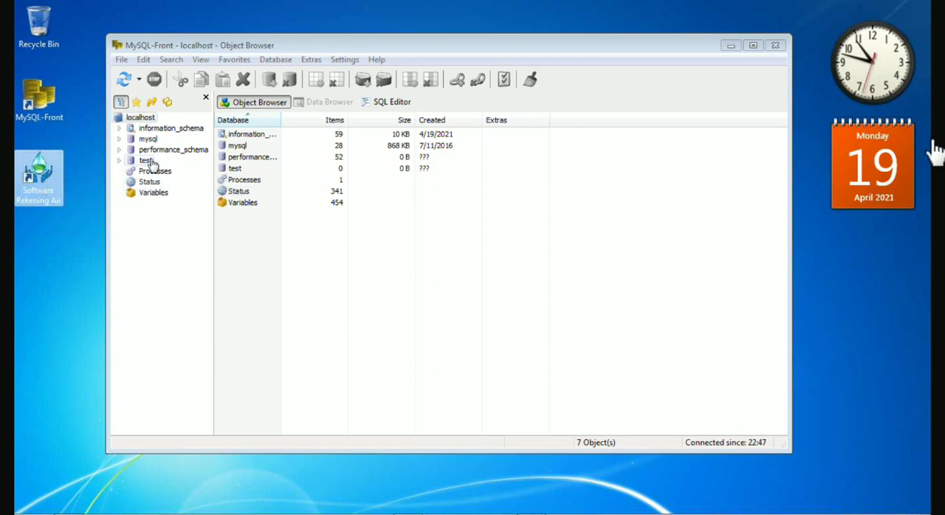
double_click(46, 175)
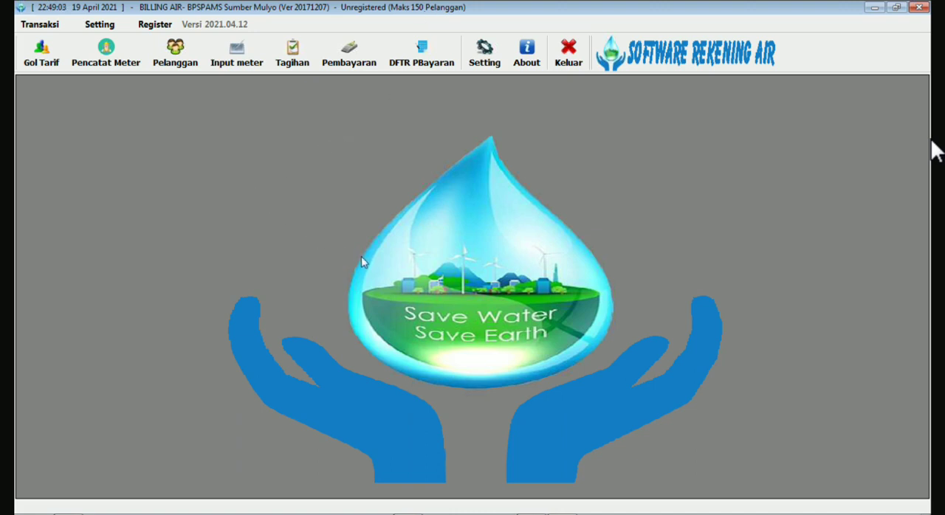
Switch to MySQL-Front, refresh the localhost databases and examine the tables in pam_db, then minimize it.
mouse_move(457, 513)
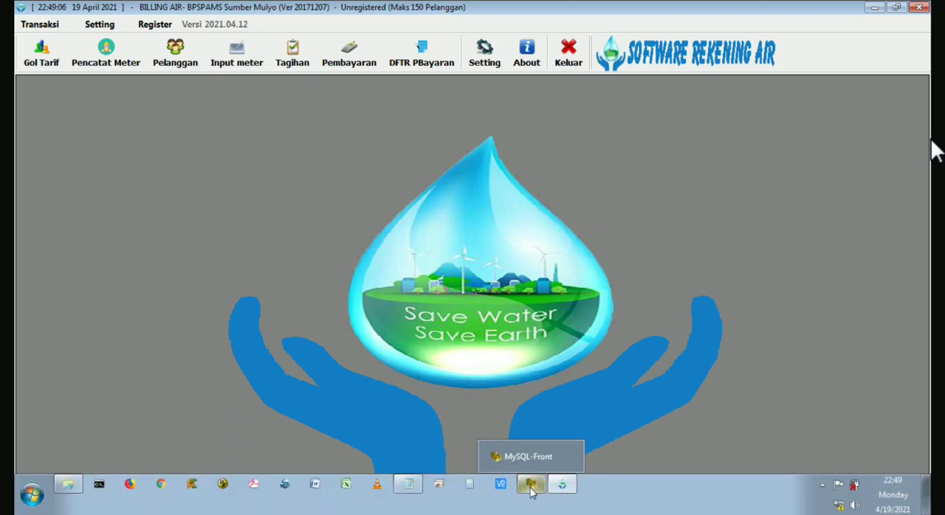
left_click(532, 492)
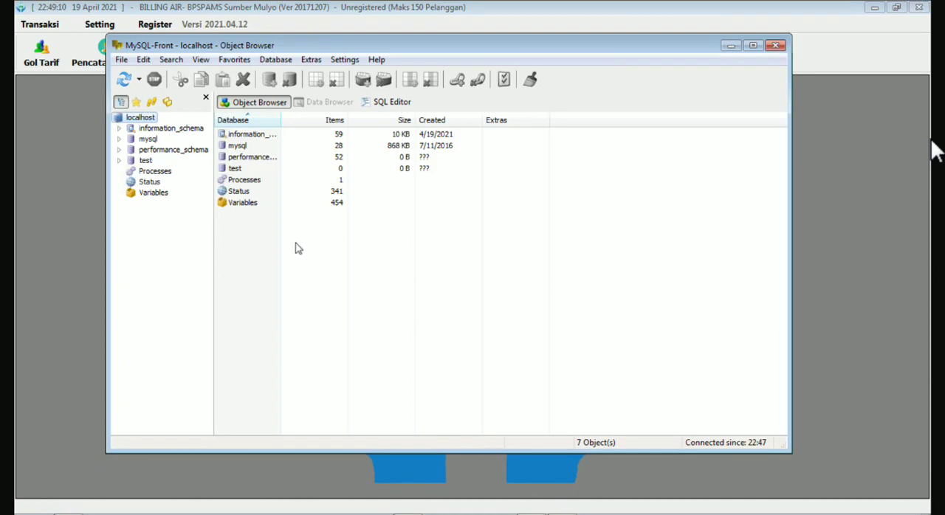
left_click(123, 82)
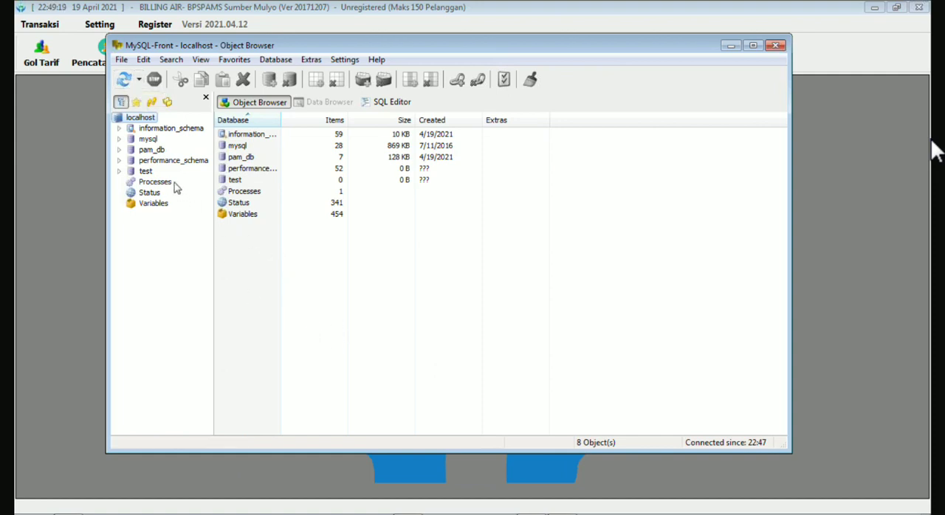
left_click(154, 150)
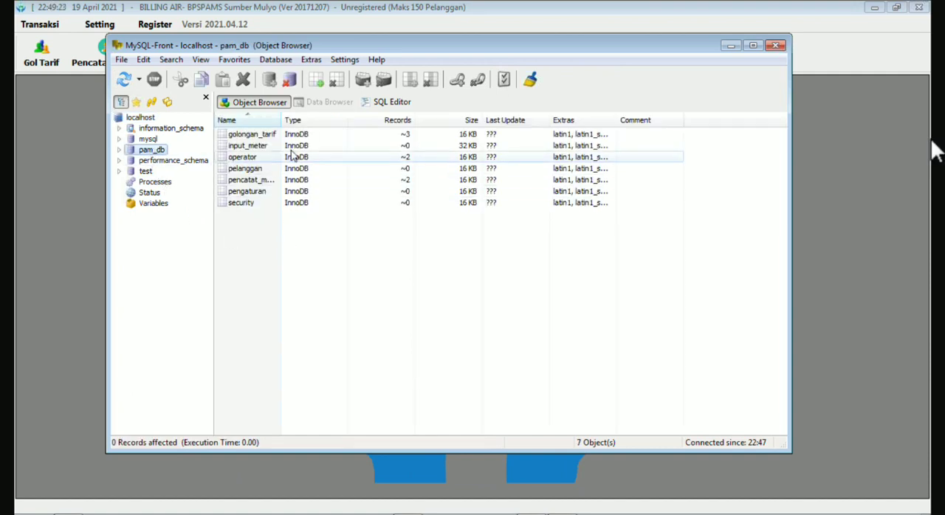
left_click_drag(281, 120, 336, 122)
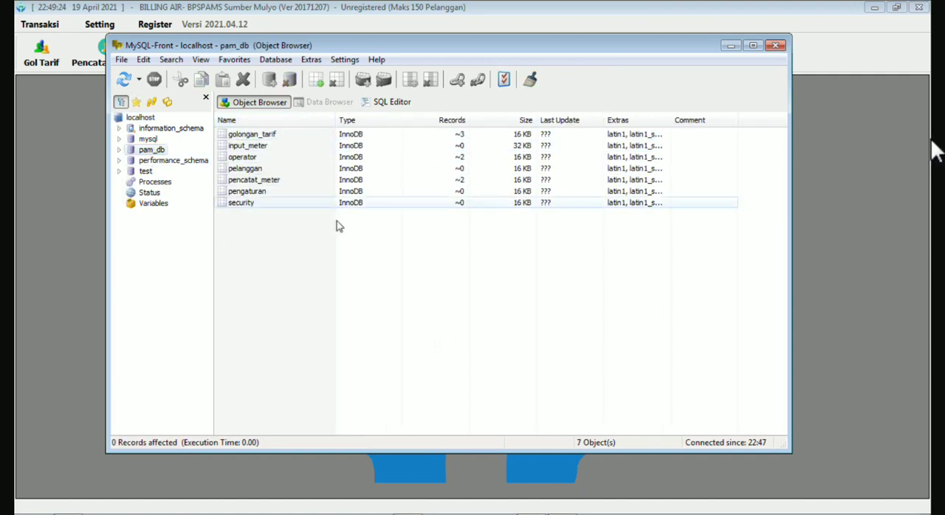
left_click(170, 151)
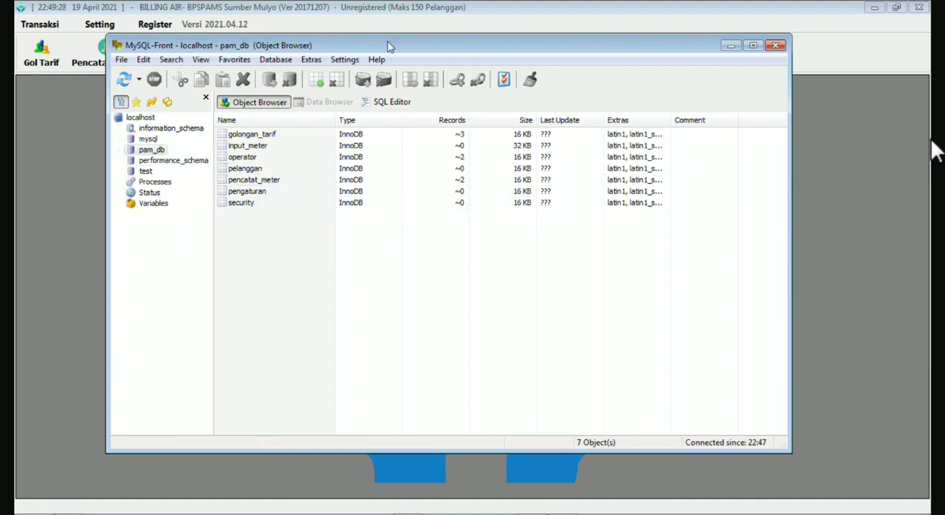
left_click_drag(388, 46, 405, 90)
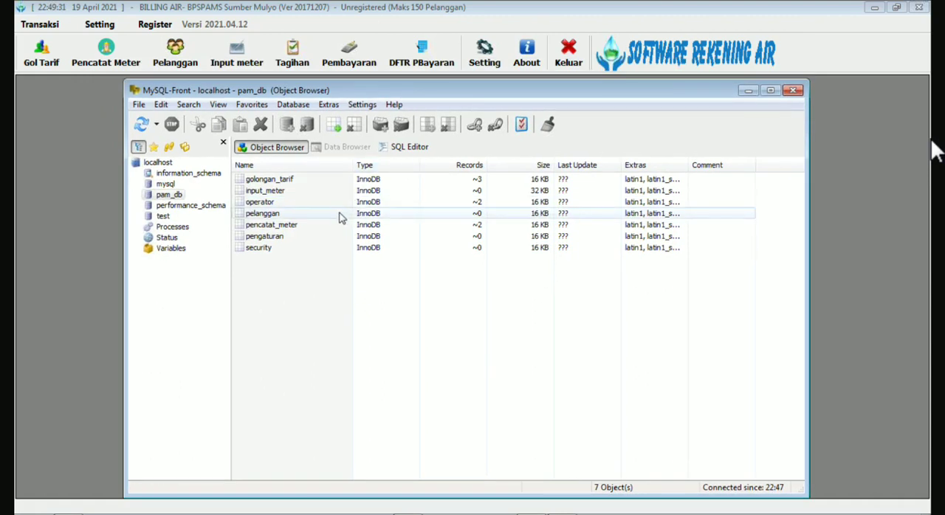
left_click(169, 194)
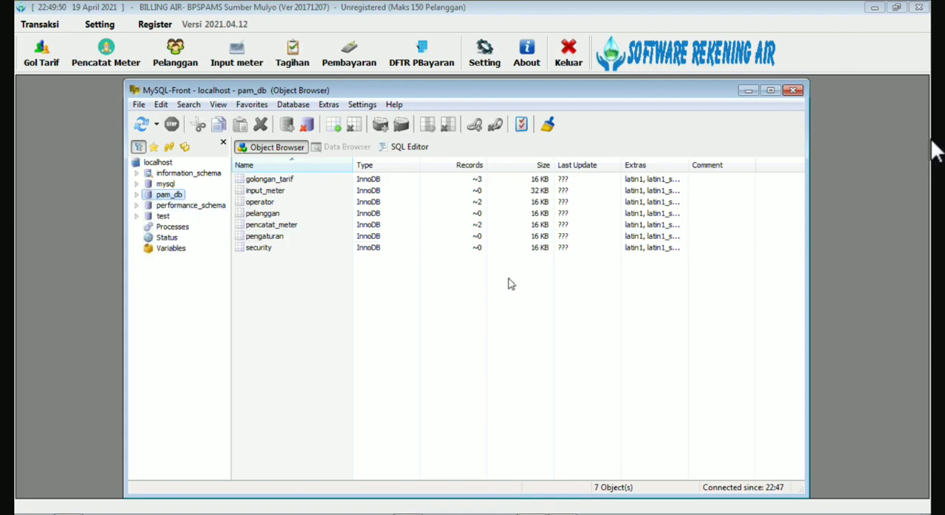
left_click(748, 92)
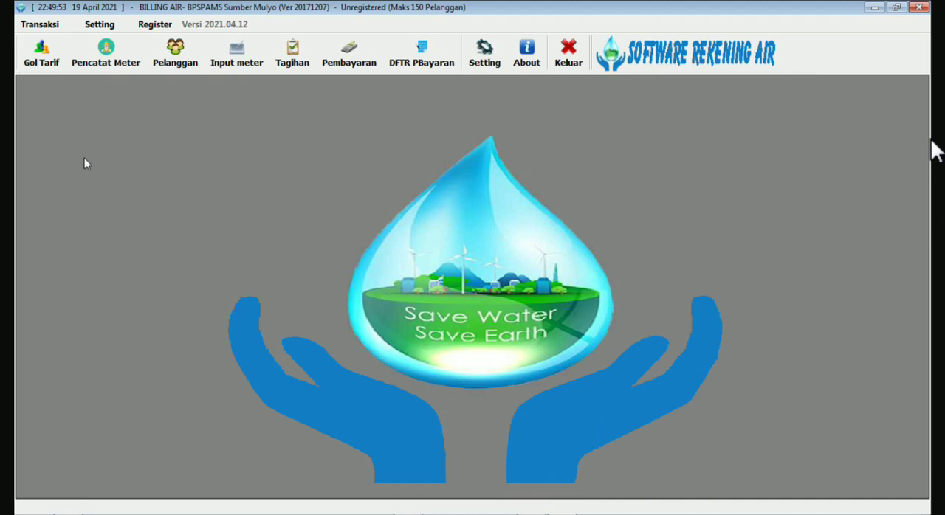
Open the tariff group list (Golongan Tarif) in Software Rekening Air and open the Bisnis entry for editing.
left_click(41, 60)
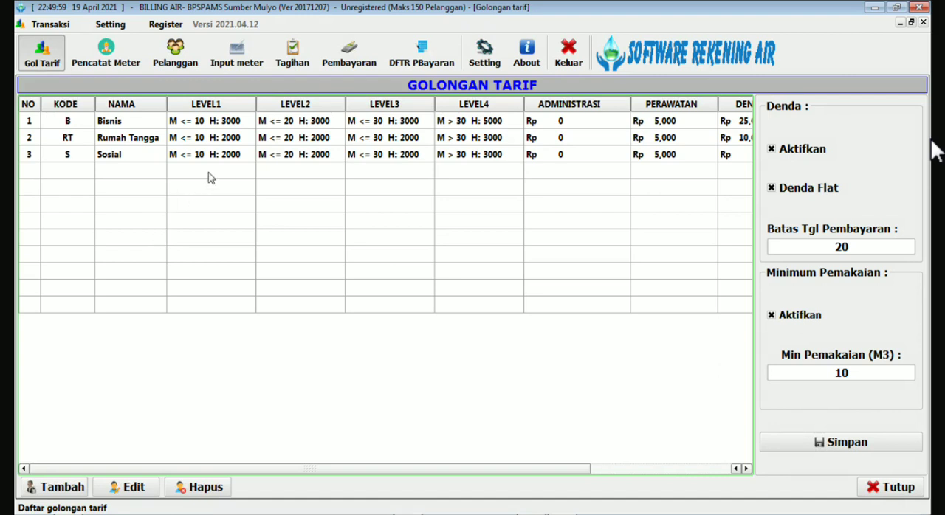
left_click(133, 126)
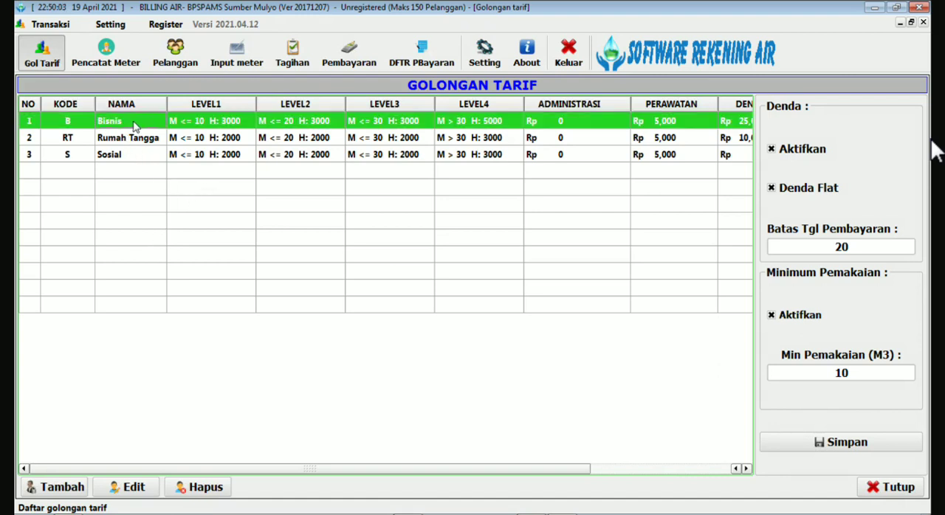
double_click(133, 126)
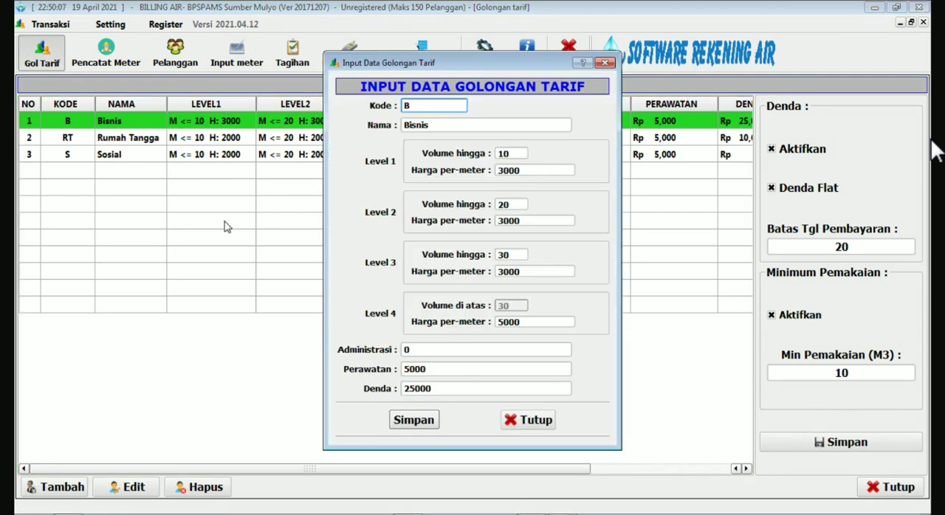
Change the entry's Kode to R and its Nama to Rumah Tangga.
left_click_drag(418, 106, 404, 106)
type("R")
left_click(444, 124)
left_click_drag(444, 124, 395, 132)
type("Rumah")
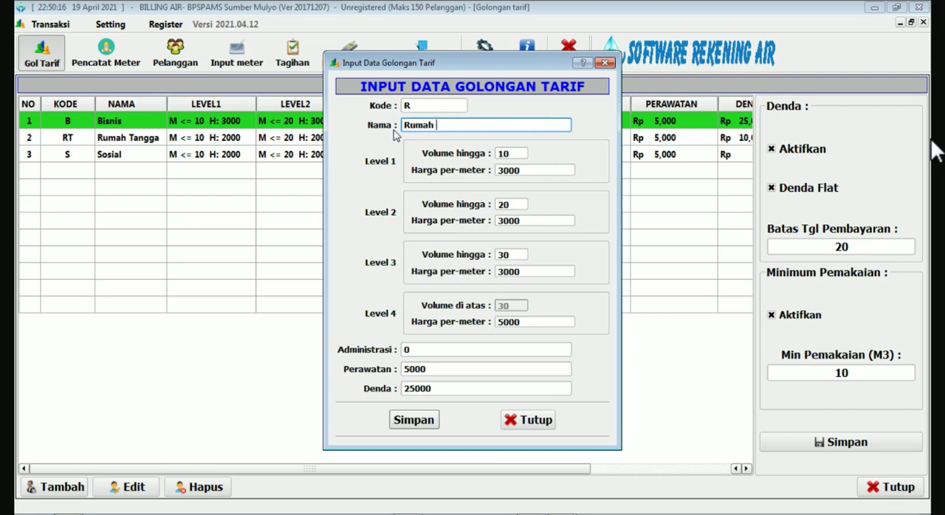
type(" Tangga")
Set the Level 1 price per meter to 1000, keeping the volume limits of Levels 1 and 2.
left_click(523, 153)
double_click(514, 153)
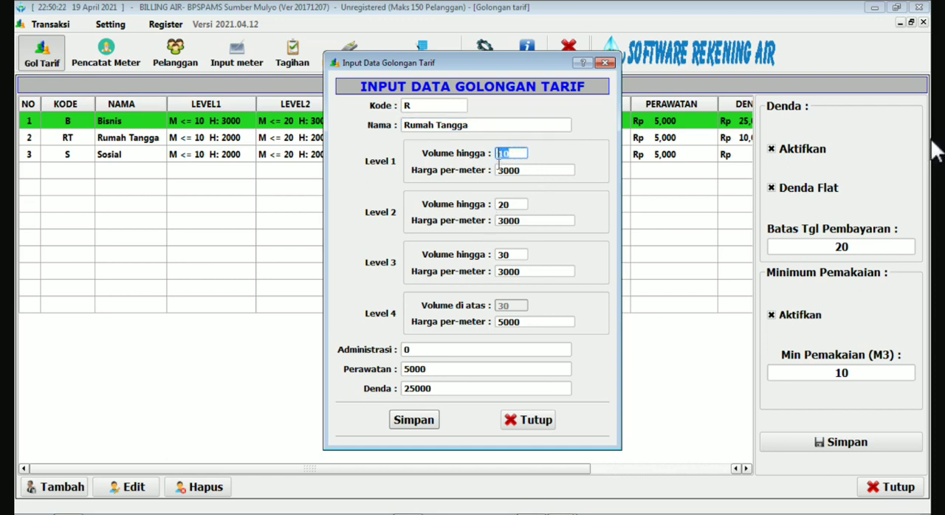
left_click(500, 170)
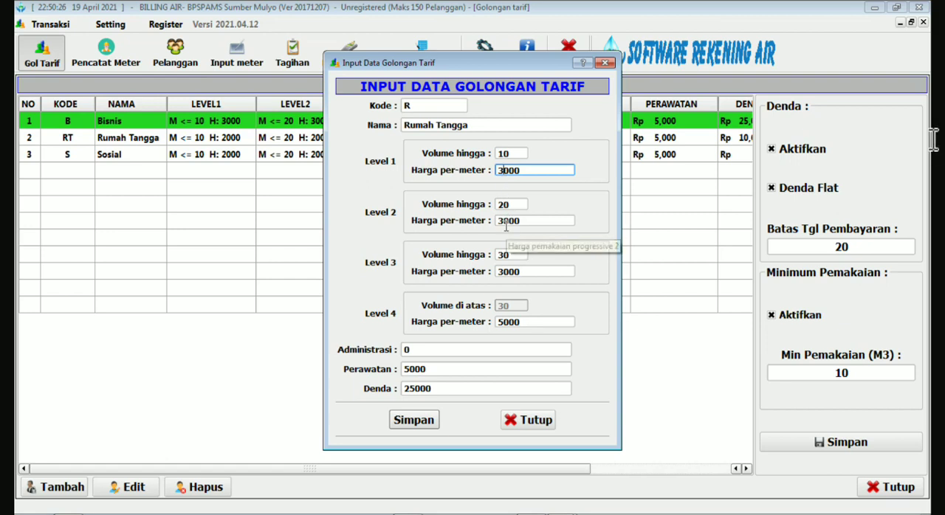
left_click(508, 204)
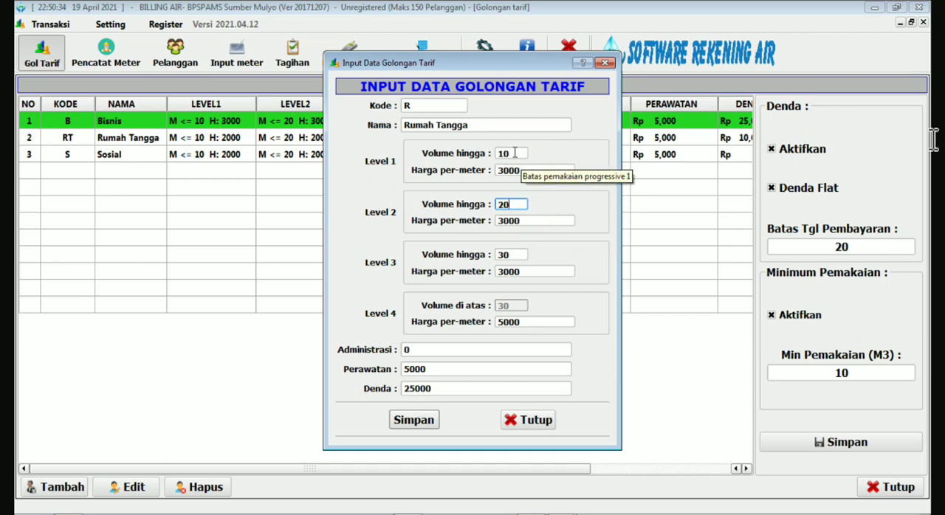
left_click(508, 223)
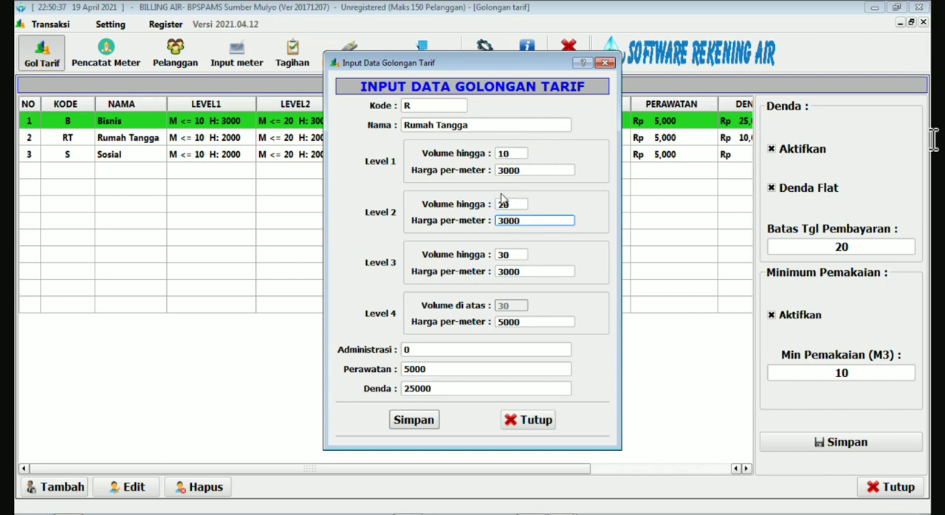
left_click(499, 170)
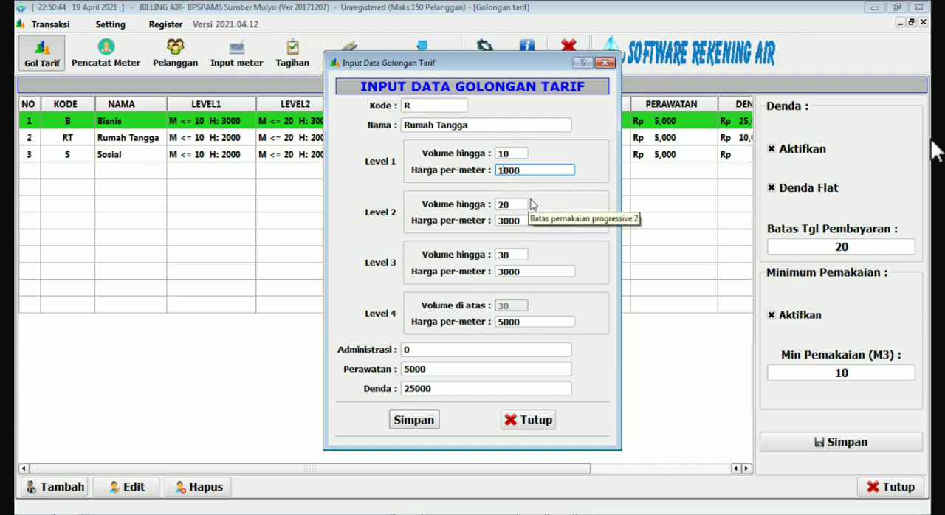
Set the price per meter to 2000 for Level 2, 2500 for Level 3 and 3000 for Level 4.
left_click(500, 220)
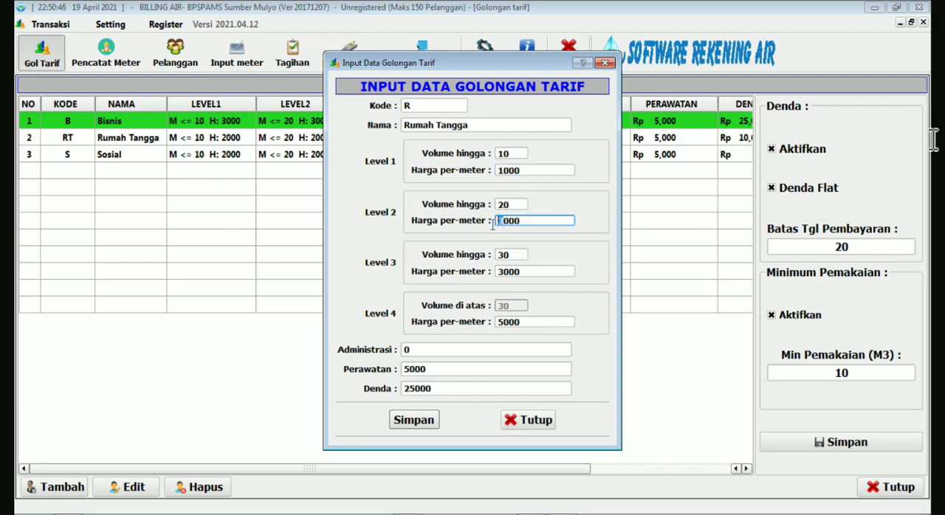
type("2")
left_click_drag(507, 272, 491, 278)
type("25")
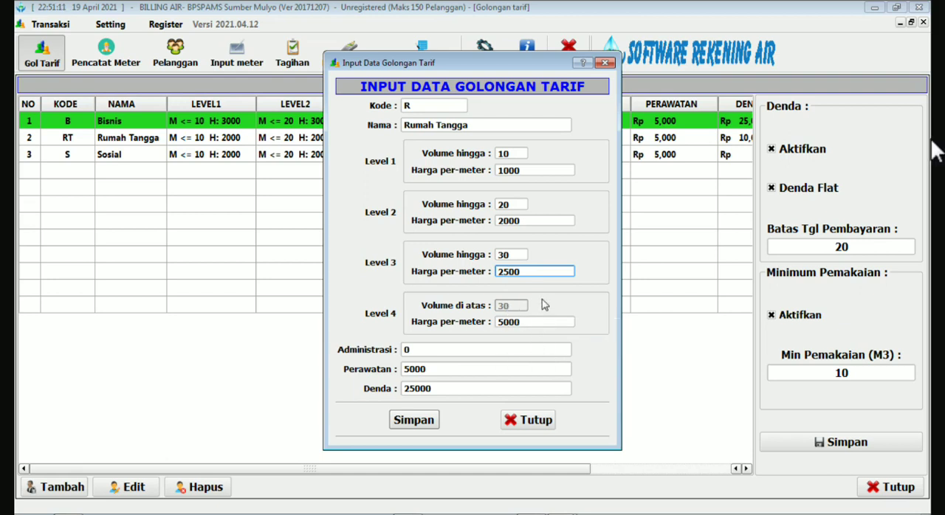
left_click(504, 325)
key("BackSpace")
type("3")
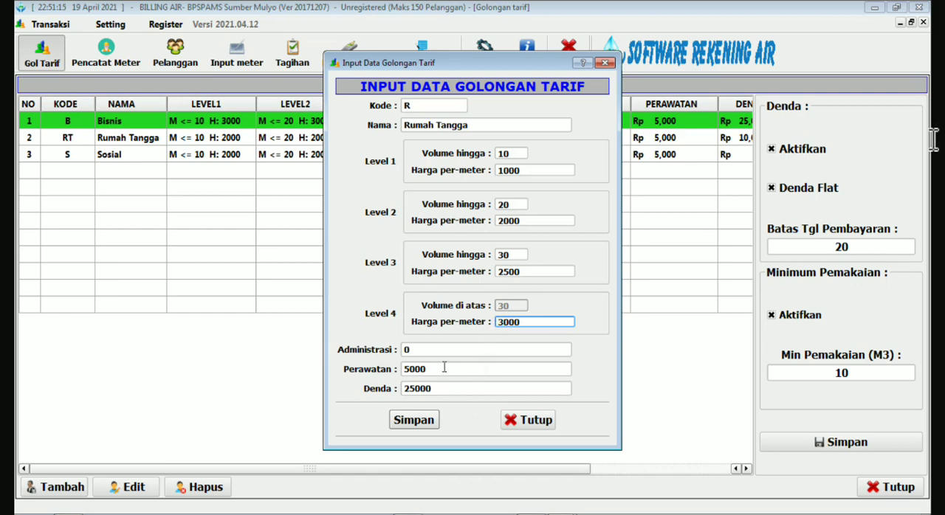
Set Administrasi to 5000, Perawatan to 0 and Denda to 10000, and save the Rumah Tangga tariff group.
left_click(444, 347)
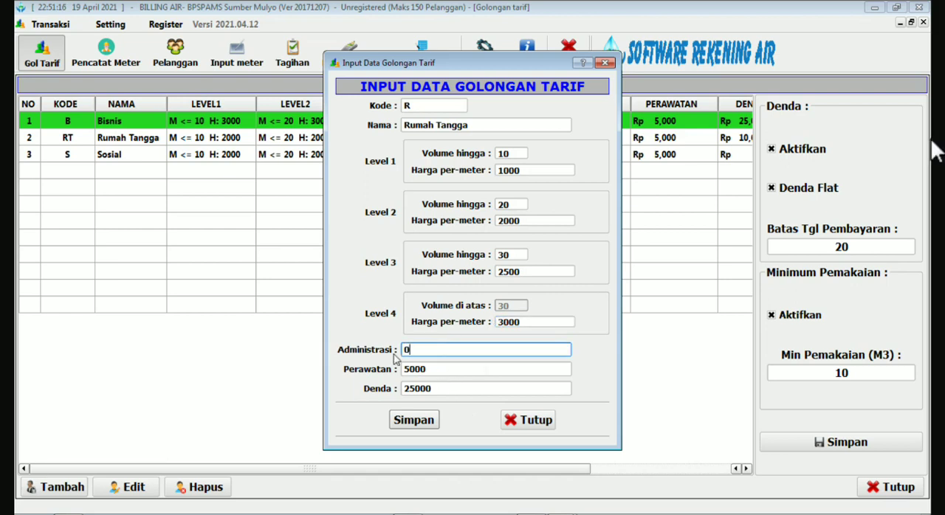
key("BackSpace")
type("5000")
left_click_drag(435, 372, 373, 374)
type("0")
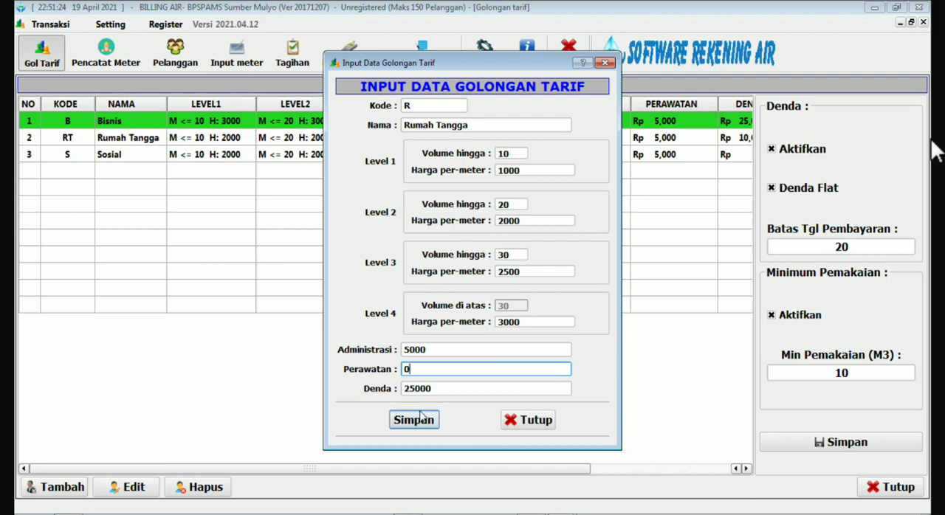
left_click_drag(418, 389, 408, 389)
type("1")
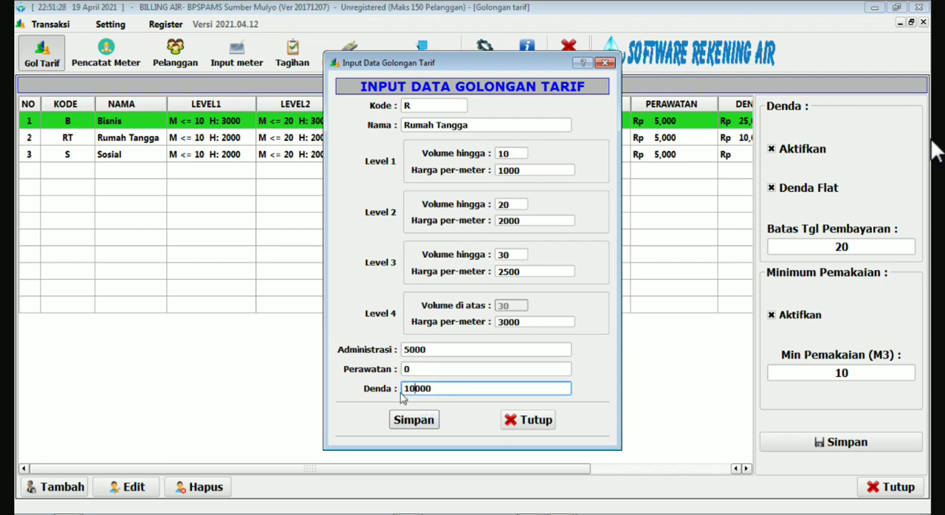
left_click(414, 424)
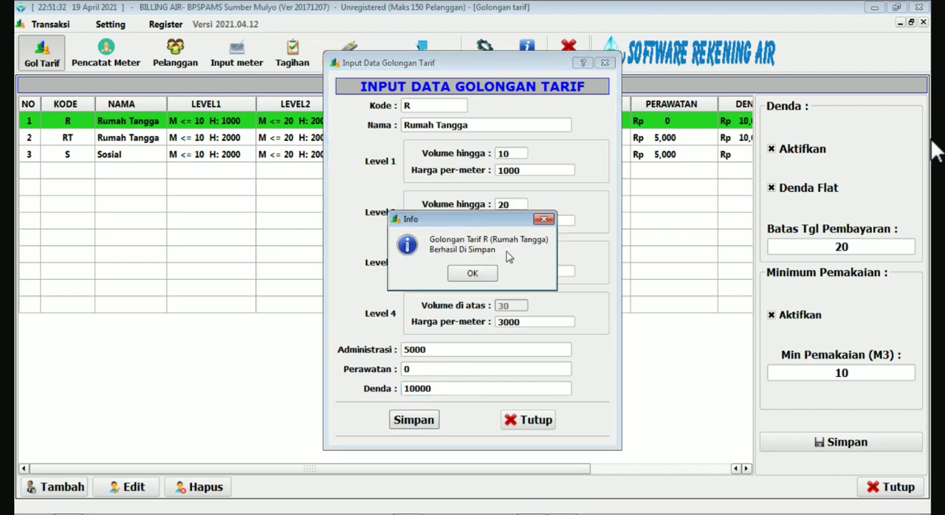
left_click(472, 274)
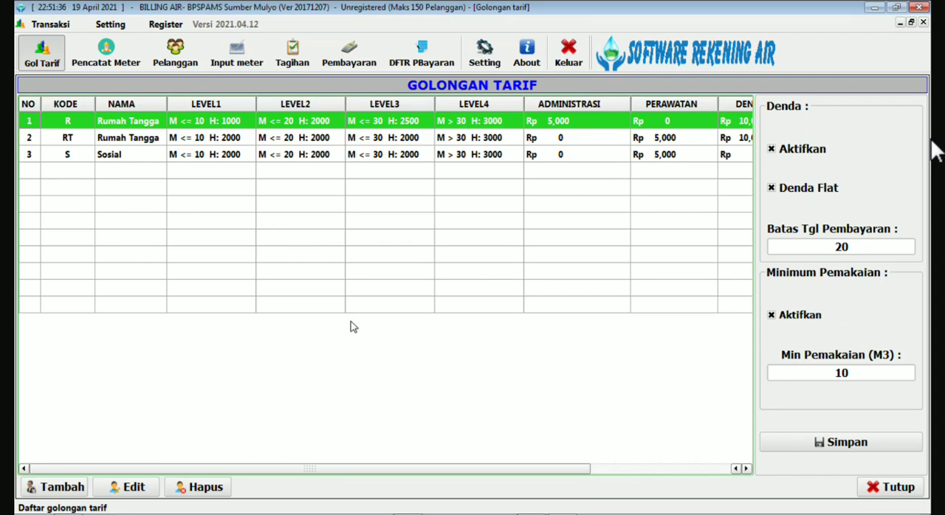
Delete the duplicate Rumah Tangga tariff group with code RT.
left_click(108, 142)
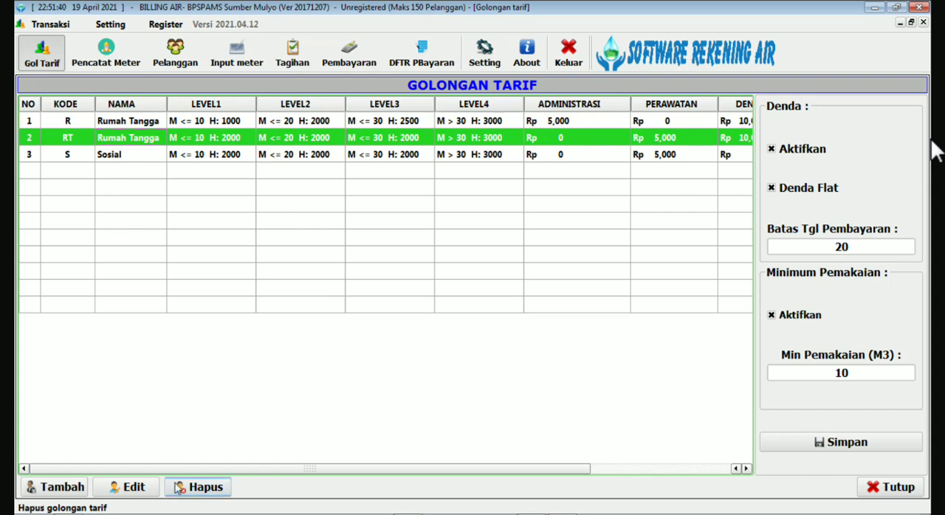
left_click(198, 488)
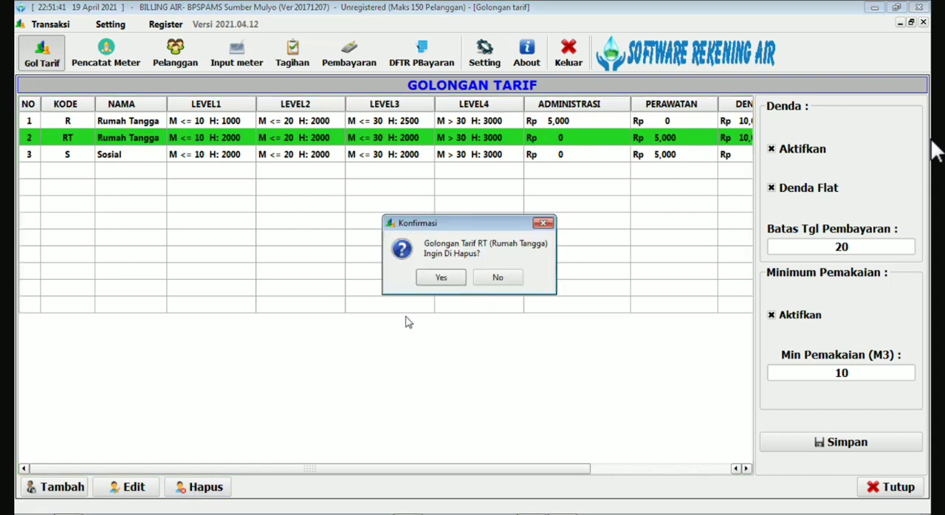
left_click(440, 279)
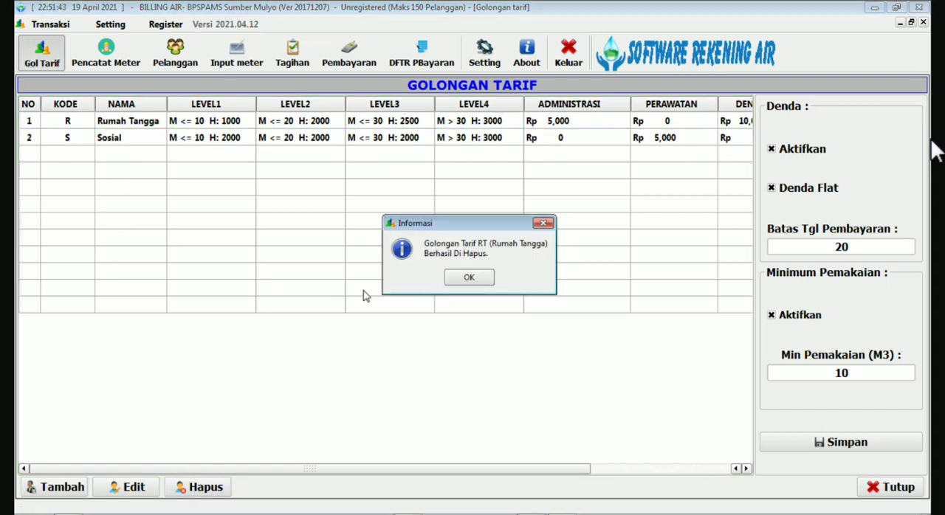
left_click(454, 281)
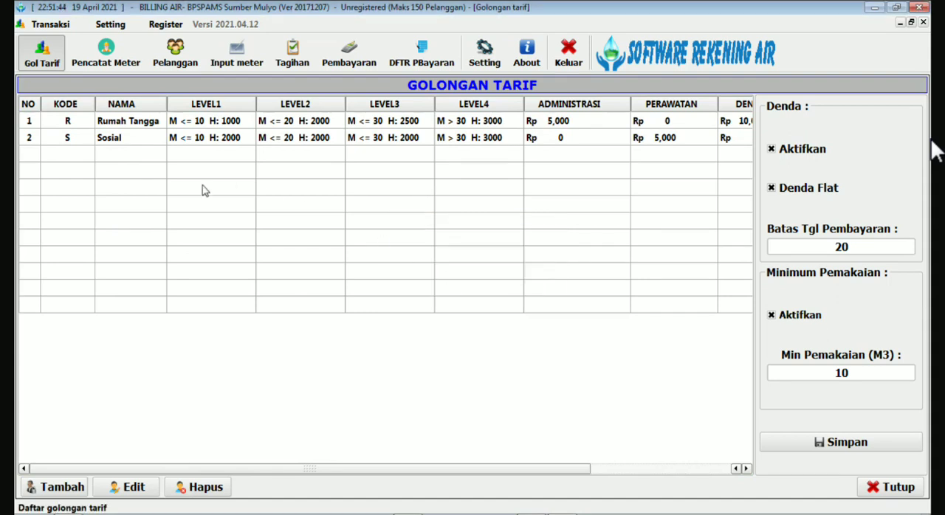
left_click(126, 141)
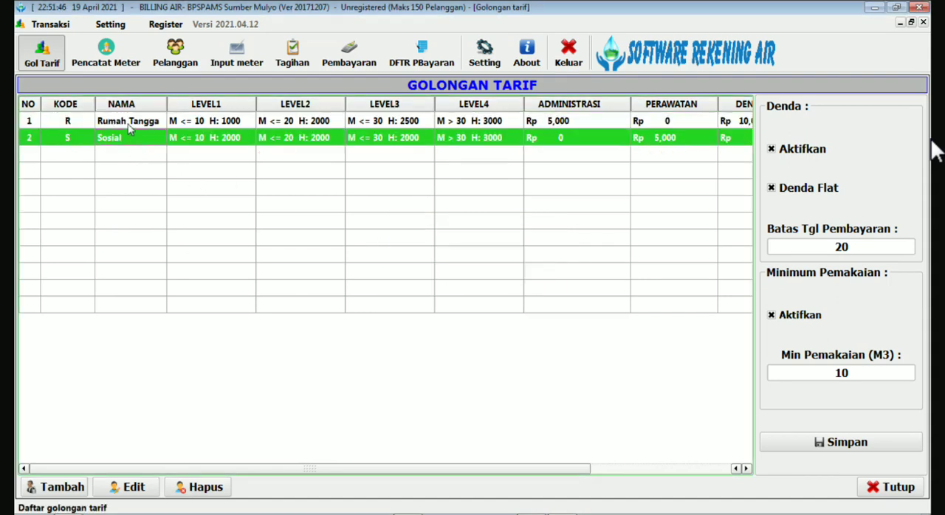
left_click(129, 127)
left_click(131, 145)
left_click(128, 124)
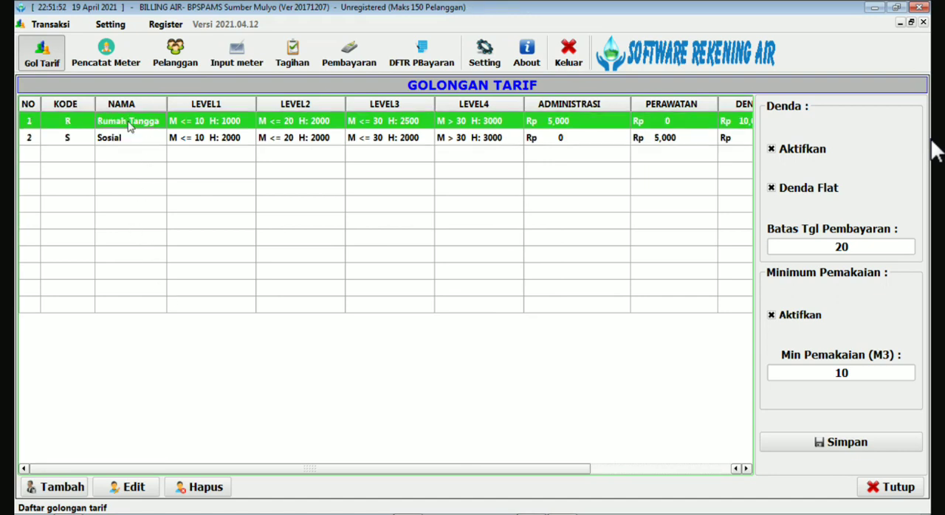
Open the Sosial tariff group for editing and set the price per meter of all four levels to 0.
left_click(131, 142)
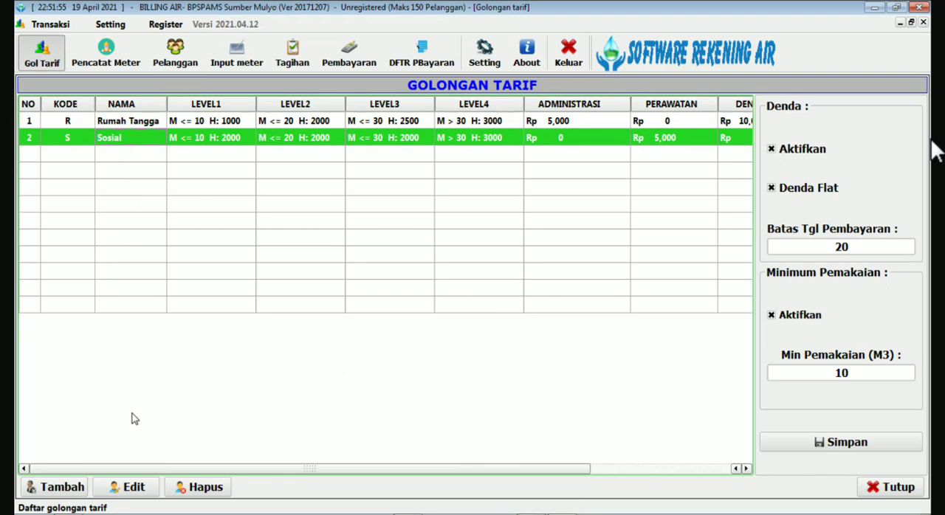
double_click(121, 139)
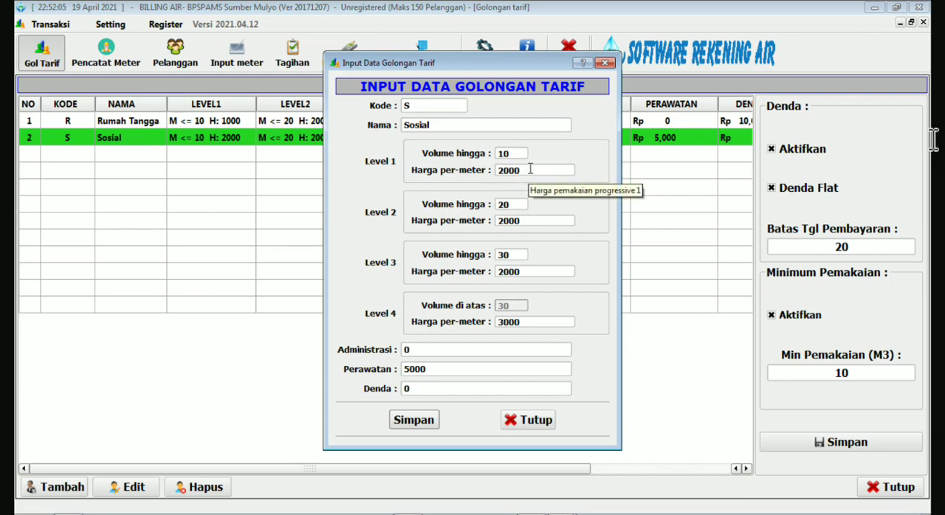
double_click(530, 169)
type("0")
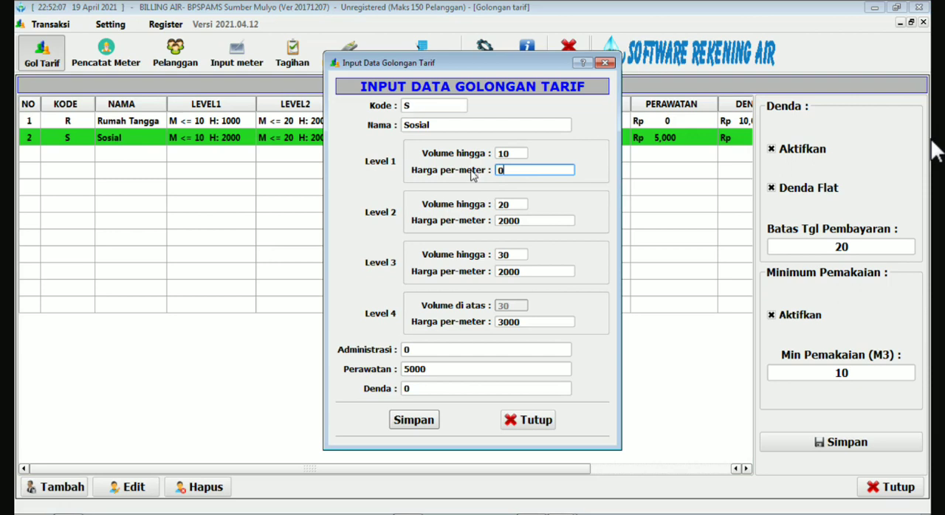
double_click(525, 220)
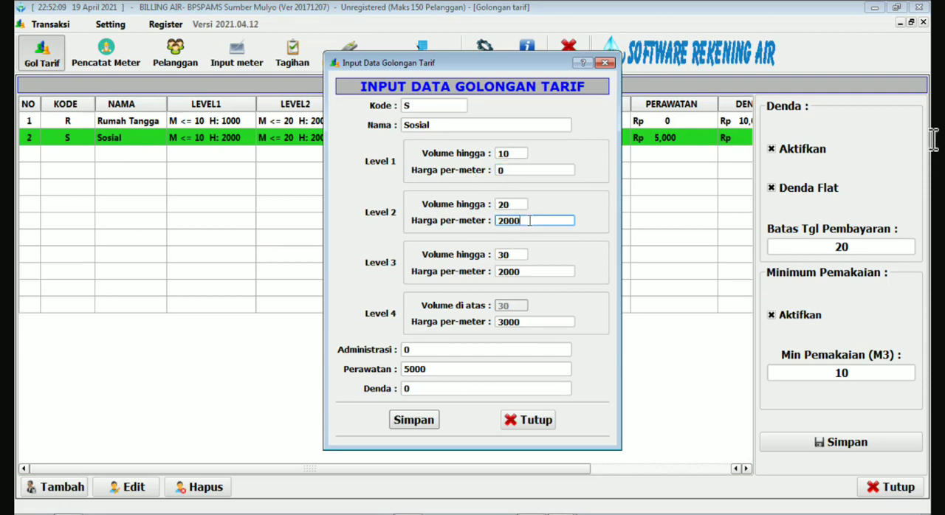
type("0")
left_click(531, 270)
double_click(530, 270)
type("0")
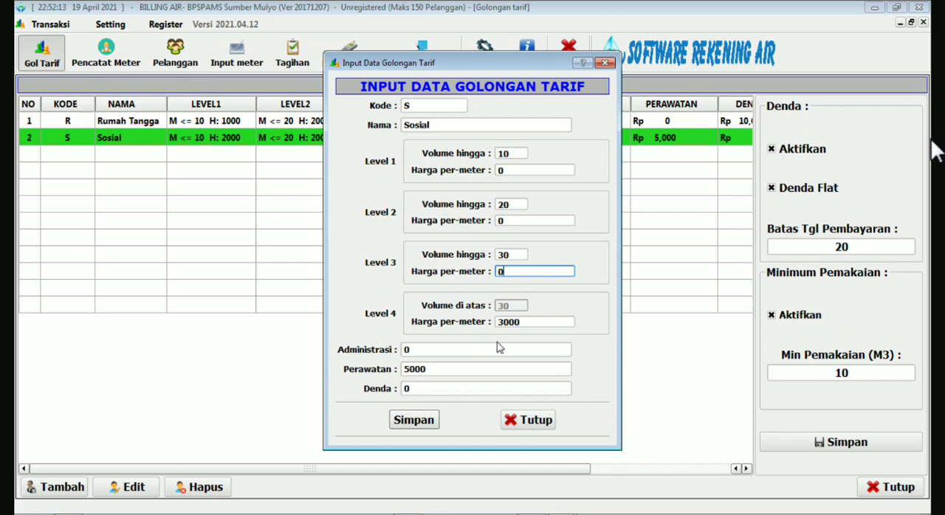
double_click(529, 322)
type("0")
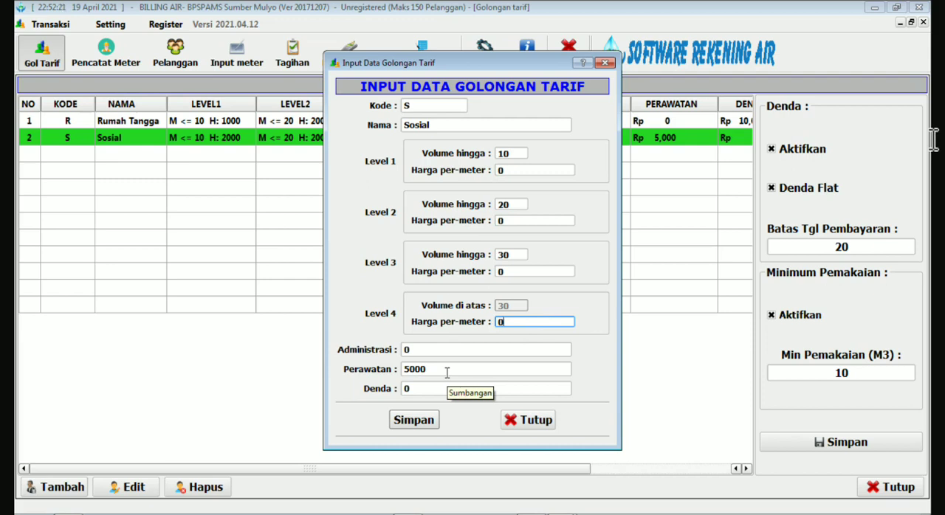
Set the Sosial group's Perawatan fee to 0 and save the entry.
left_click_drag(451, 368, 383, 372)
type("0")
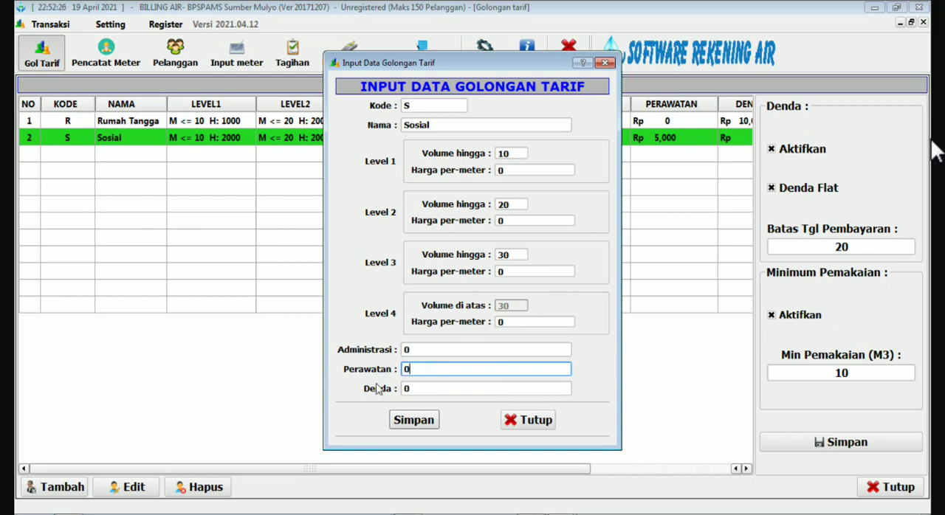
left_click(415, 421)
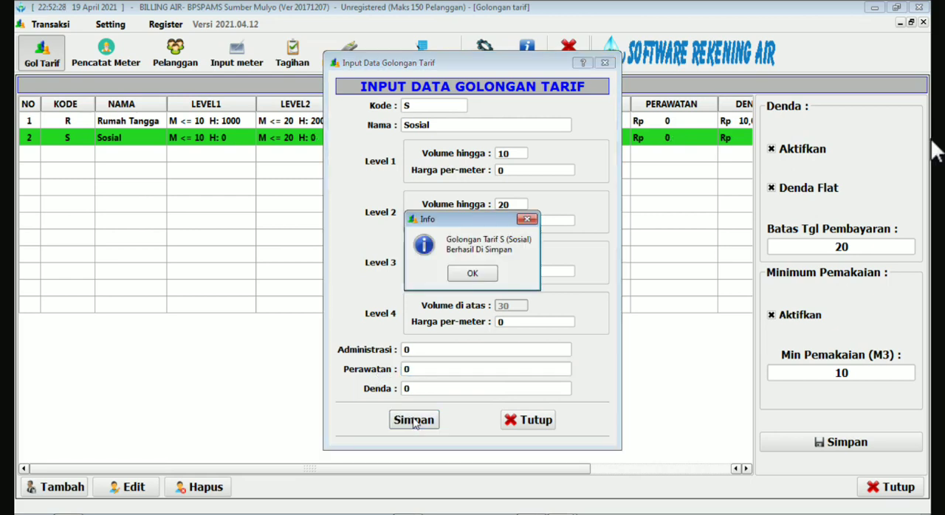
left_click(470, 275)
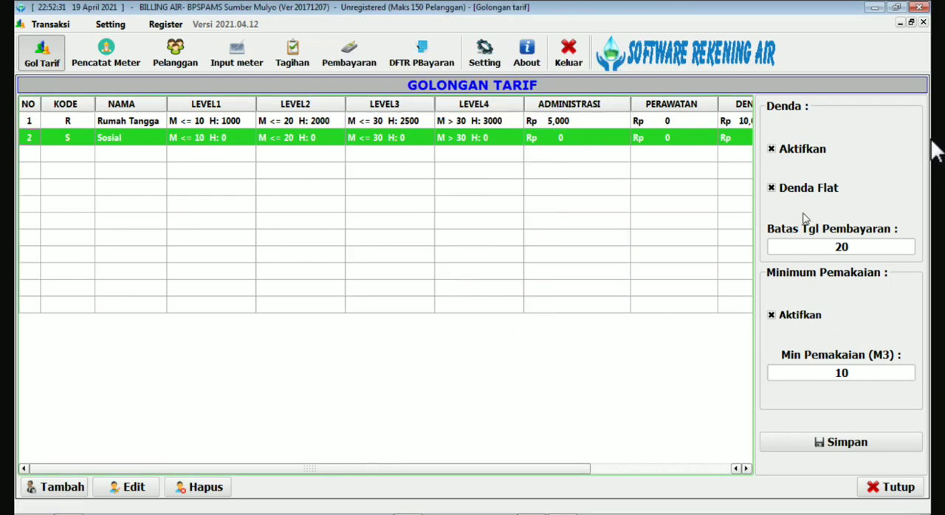
Disable Denda Flat, keep the payment deadline date at 20 and the active minimum usage at 10 M3, and save these parameters.
key("ctrl")
key("ctrl")
key("ctrl")
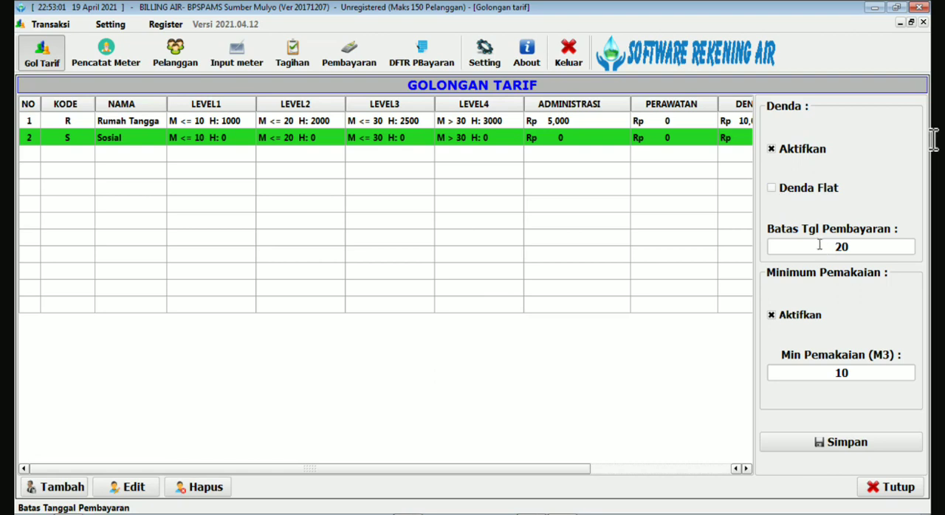
left_click_drag(853, 246, 837, 248)
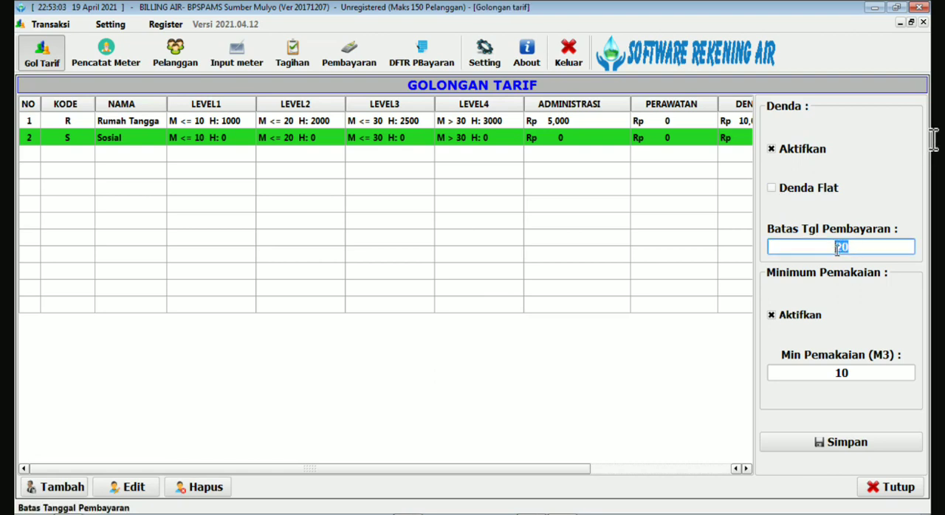
left_click(852, 251)
left_click(785, 313)
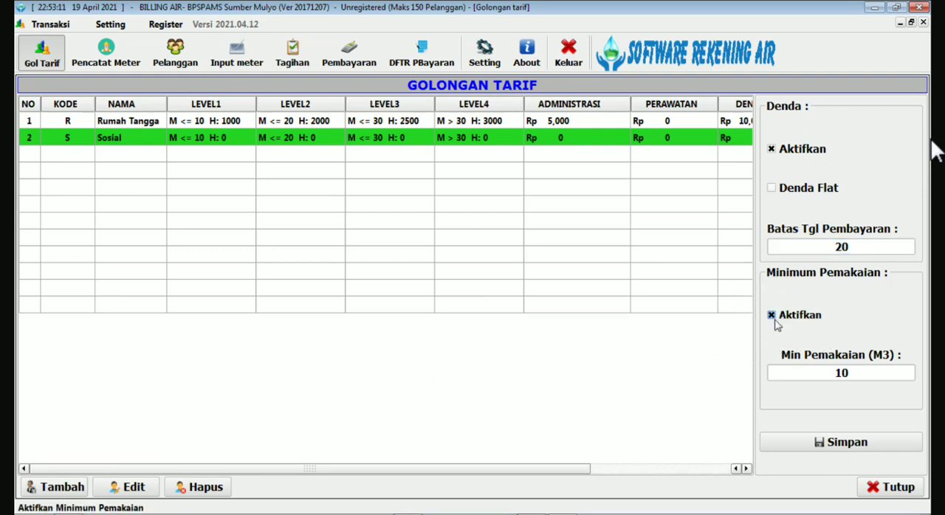
left_click_drag(857, 375, 818, 374)
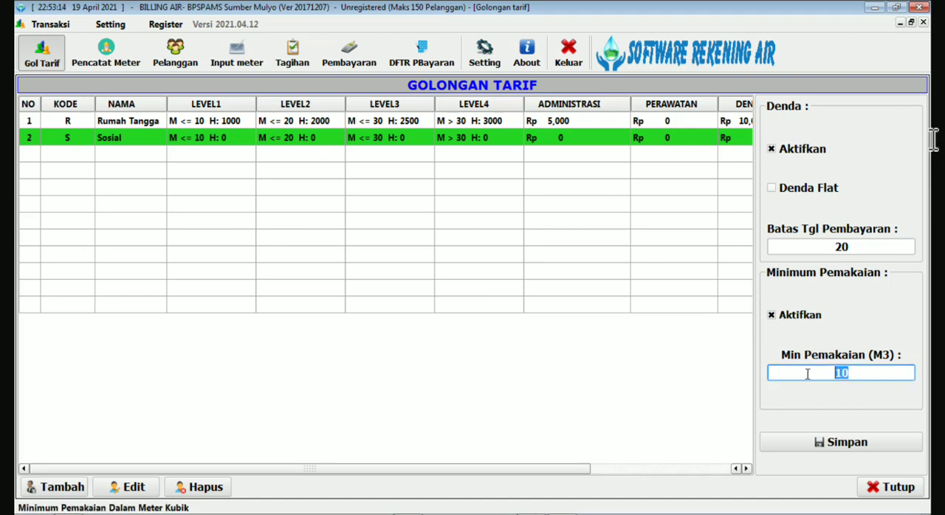
left_click(854, 371)
left_click(835, 445)
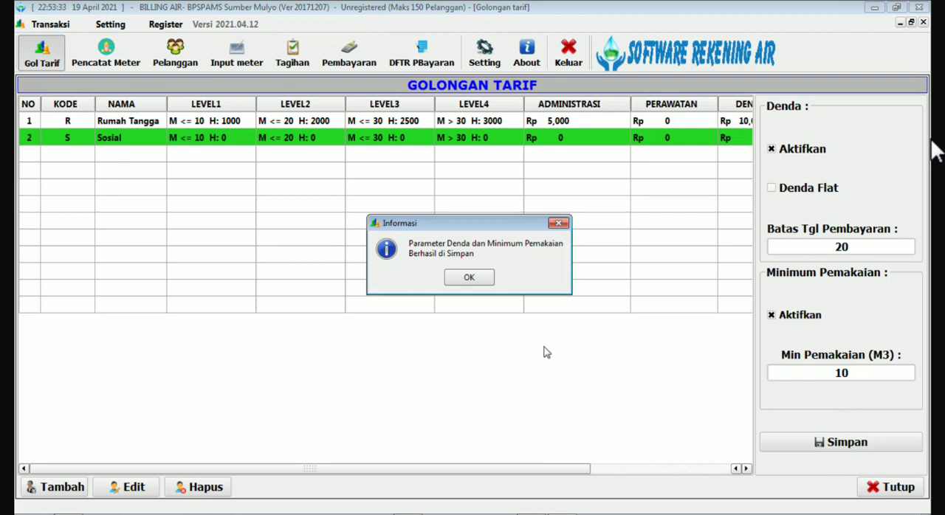
left_click(468, 277)
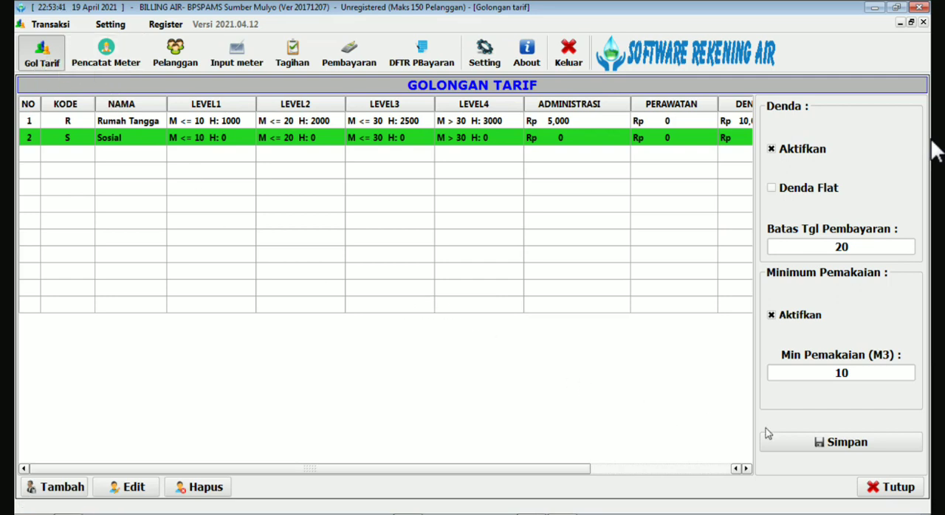
Close the tariff group list and open the meter reader list (Pencatat Meter).
left_click(897, 489)
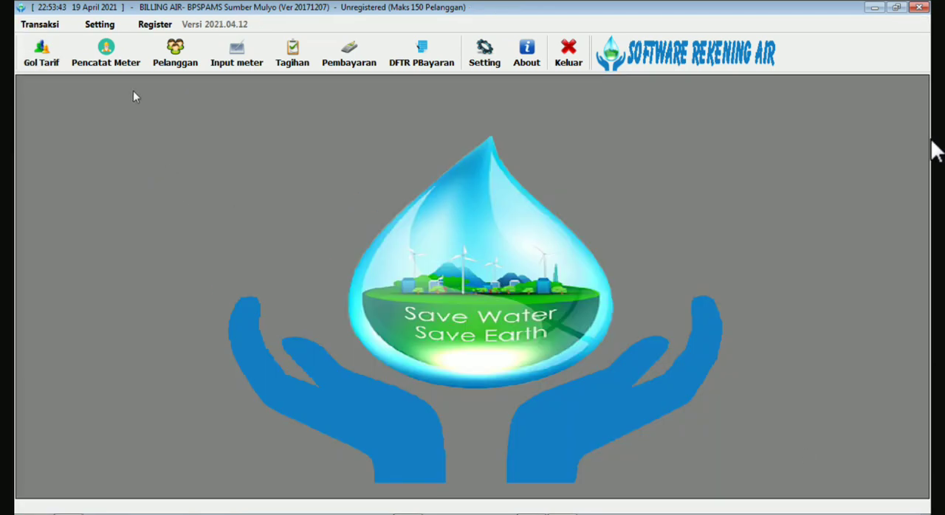
left_click(106, 53)
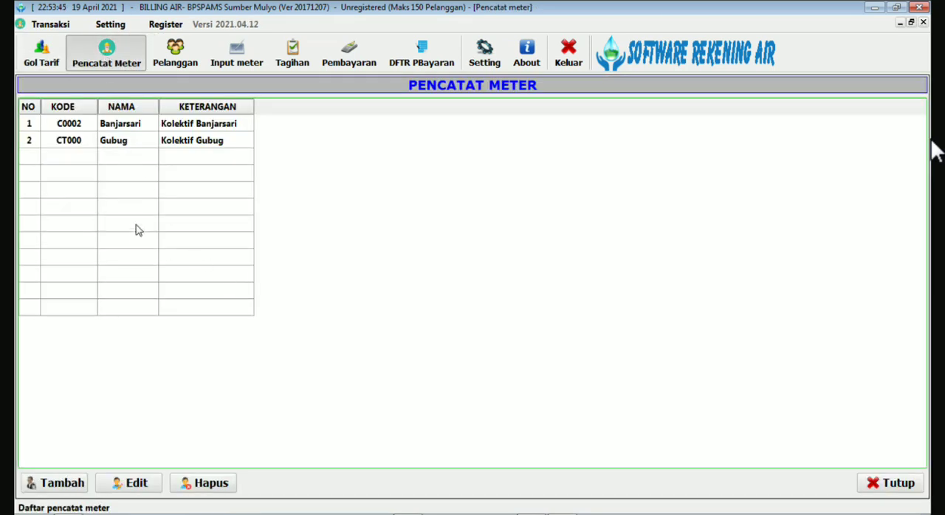
left_click(124, 129)
left_click(128, 144)
left_click(126, 129)
left_click(122, 147)
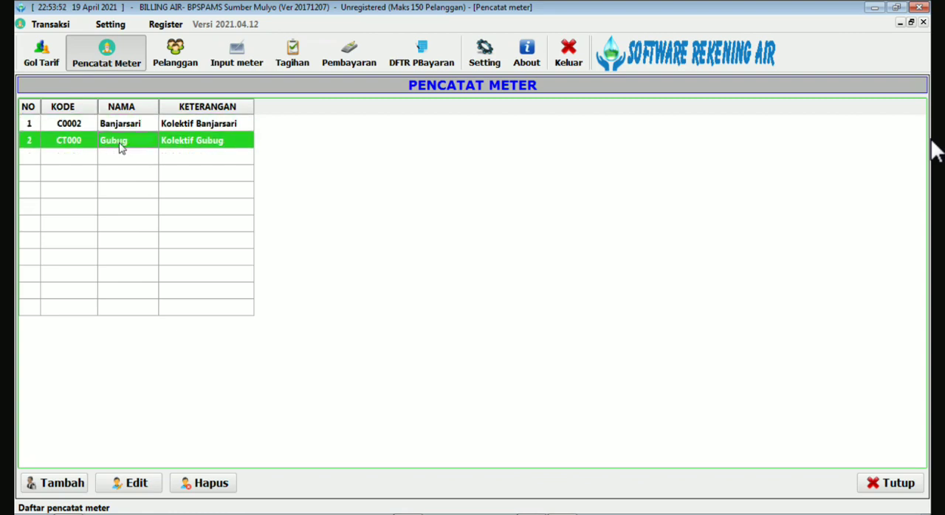
Open the Banjarsari meter reader entry for editing and change its Kode to C0001.
left_click(119, 130)
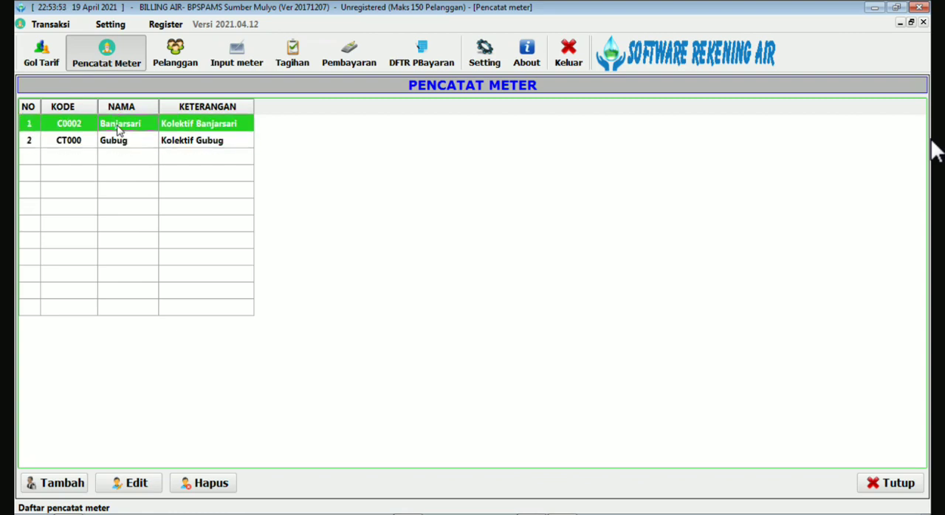
double_click(119, 129)
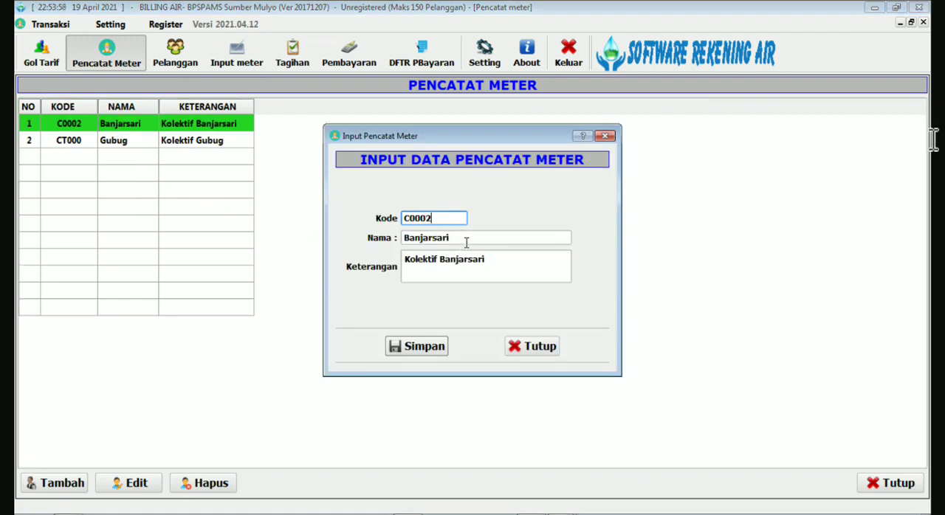
left_click_drag(427, 220, 368, 247)
type("1")
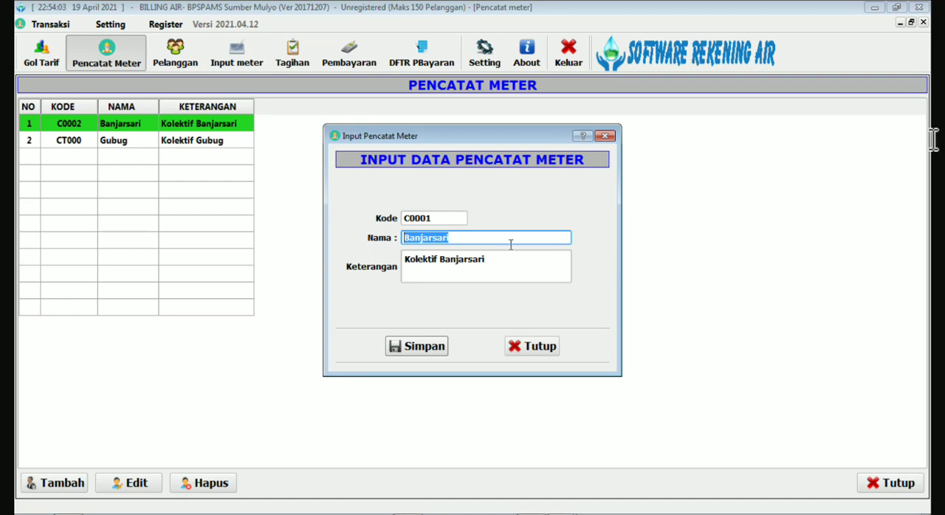
type("RW01 RT01")
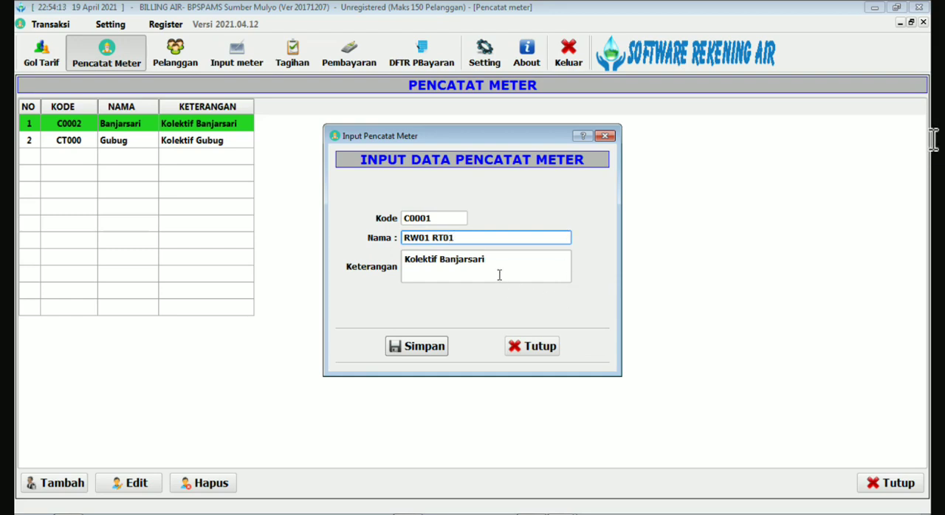
Set both Nama and Keterangan of the C0001 meter reader to RW01 RT01 and save the entry.
left_click_drag(454, 237, 388, 238)
key("ctrl+c")
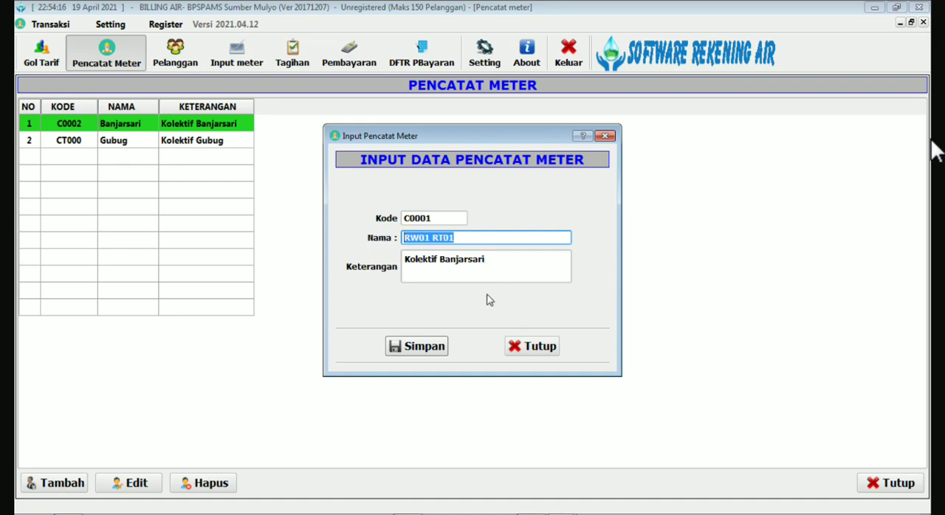
left_click(520, 264)
left_click_drag(484, 260, 365, 264)
key("ctrl+v")
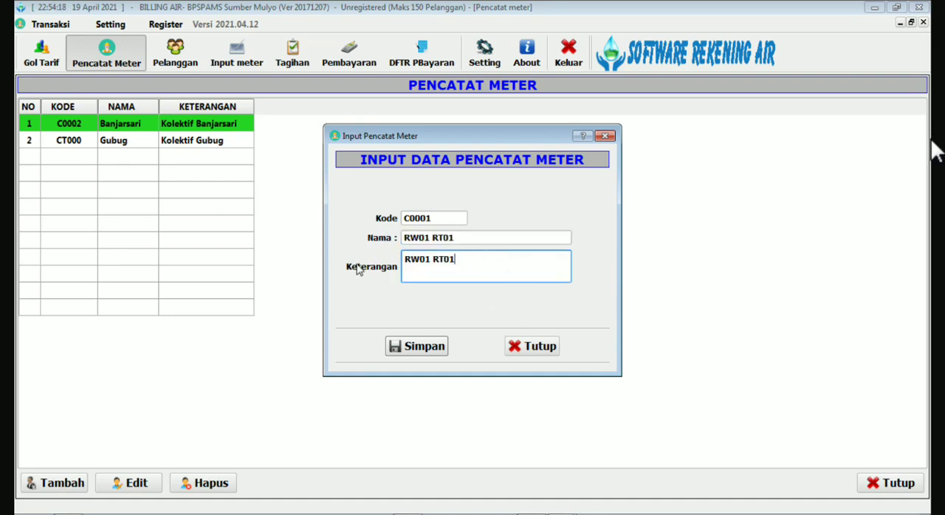
left_click(407, 347)
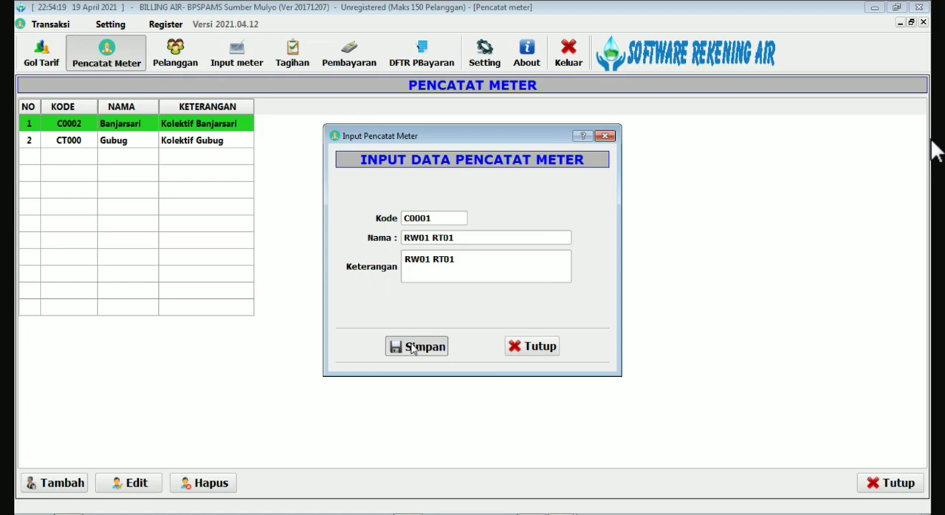
left_click(481, 270)
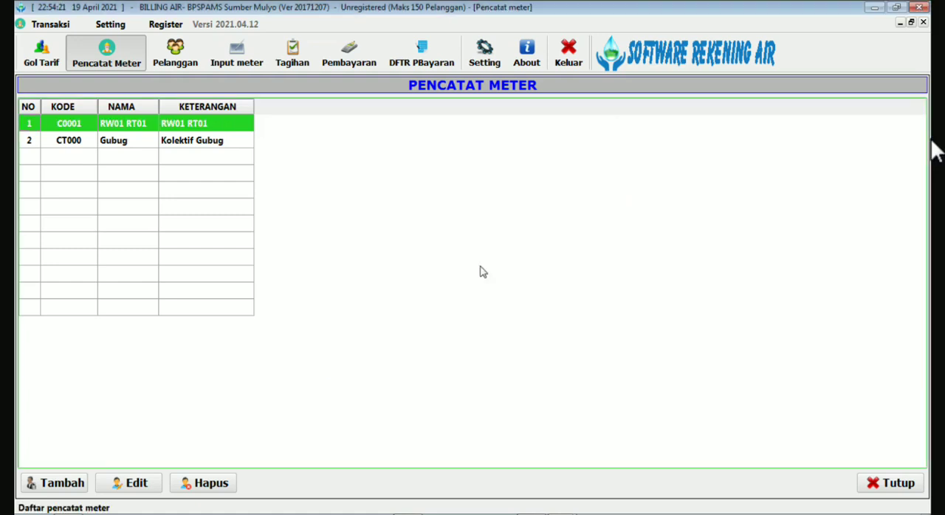
Open the Gubug meter reader entry for editing and set its Kode to C0002 and Nama to RW01 RT02.
left_click(105, 144)
double_click(105, 145)
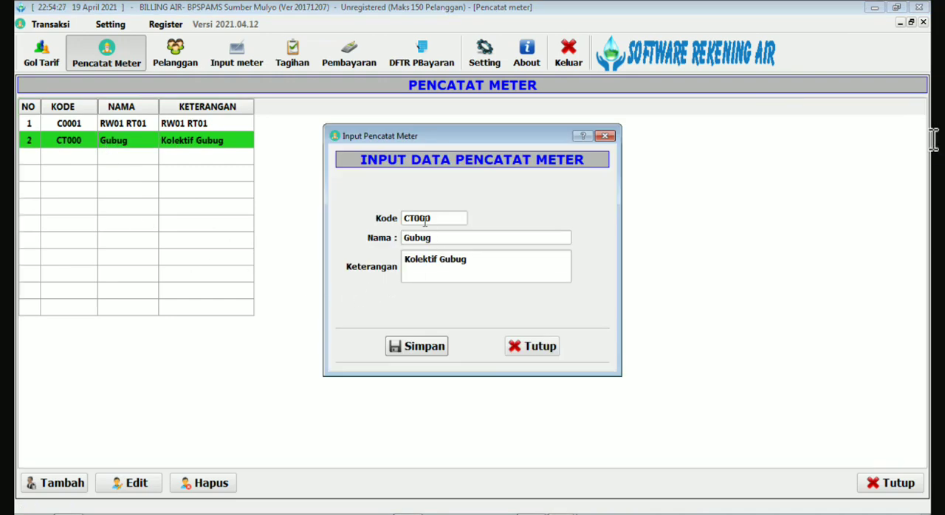
left_click_drag(415, 218, 410, 218)
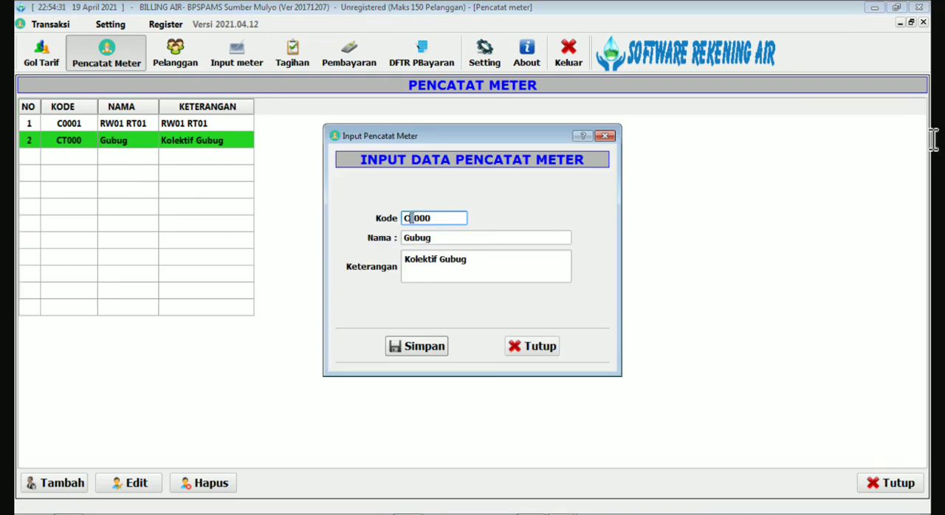
type("0")
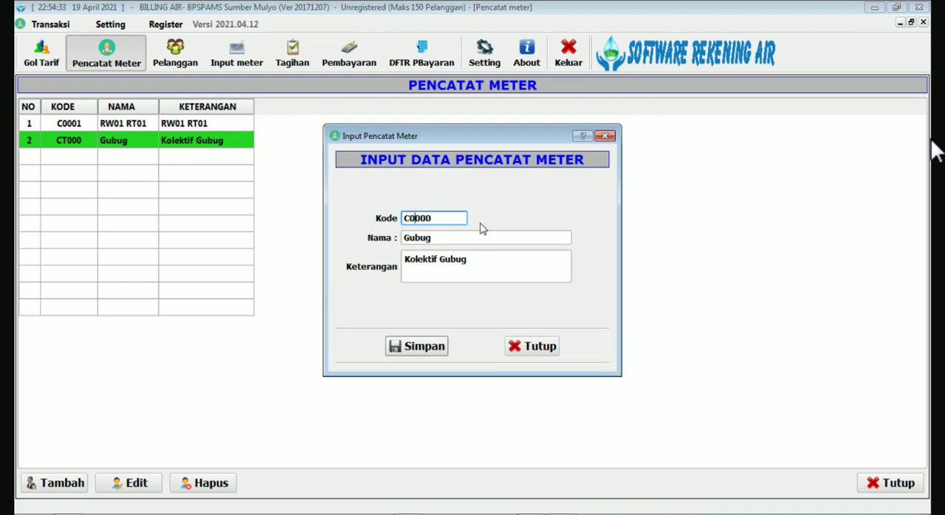
left_click_drag(426, 218, 390, 238)
type("RW01 RT02")
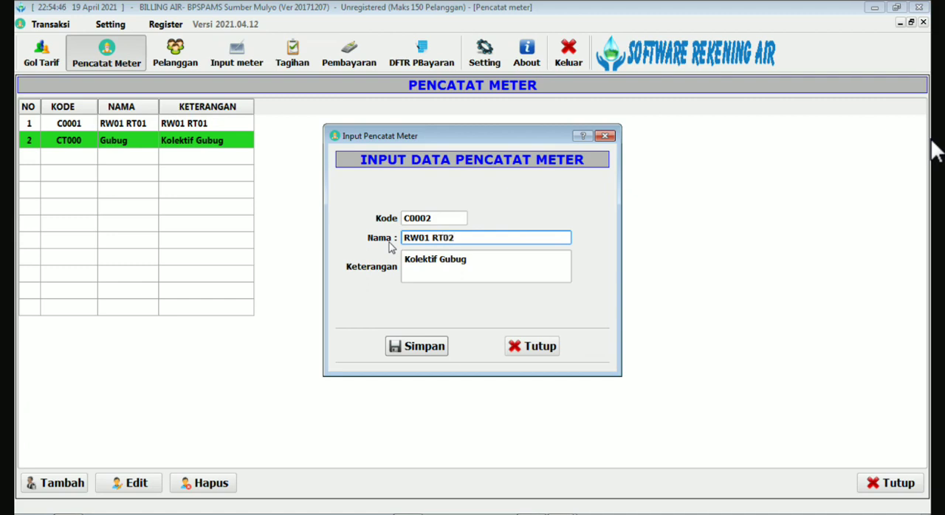
Copy the name RW01 RT02 into the Keterangan of this meter reader and save the entry.
left_click_drag(458, 237, 389, 243)
key("ctrl+c")
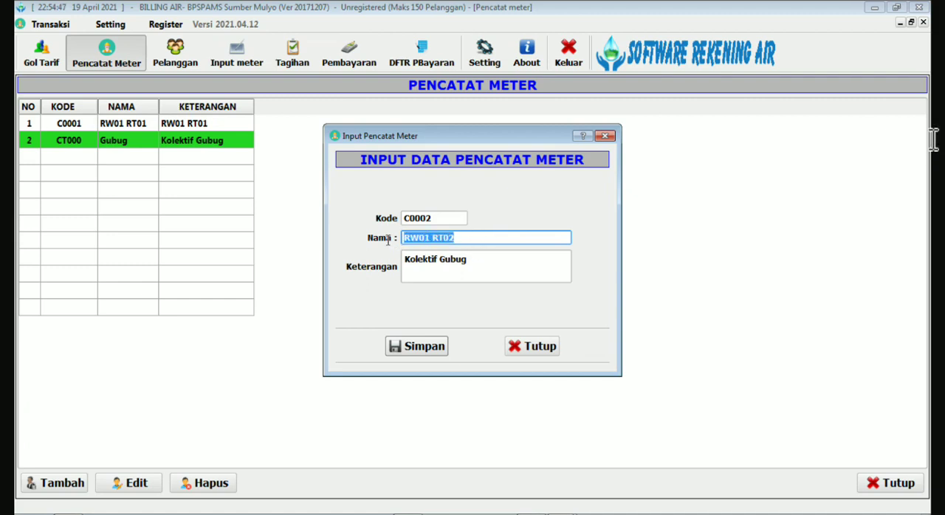
left_click_drag(507, 262, 364, 259)
key("ctrl+v")
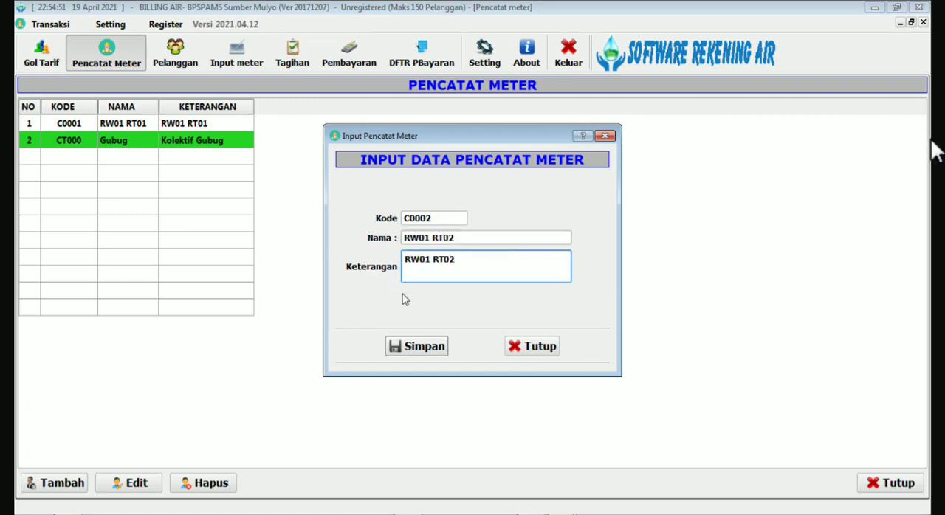
left_click(427, 353)
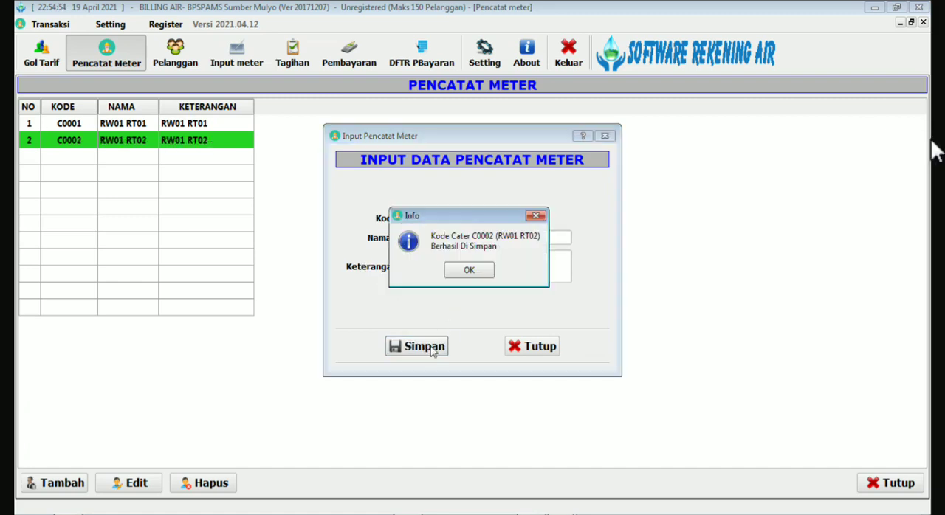
left_click(470, 270)
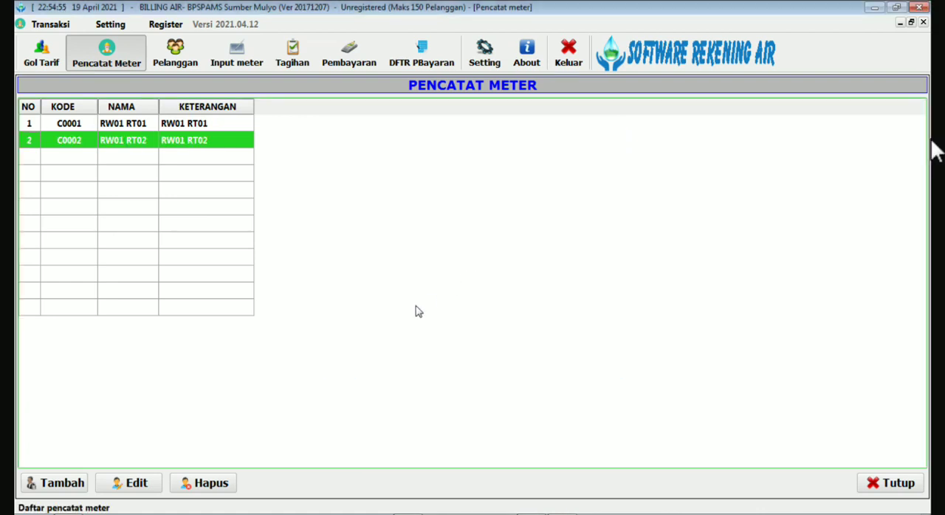
left_click(112, 178)
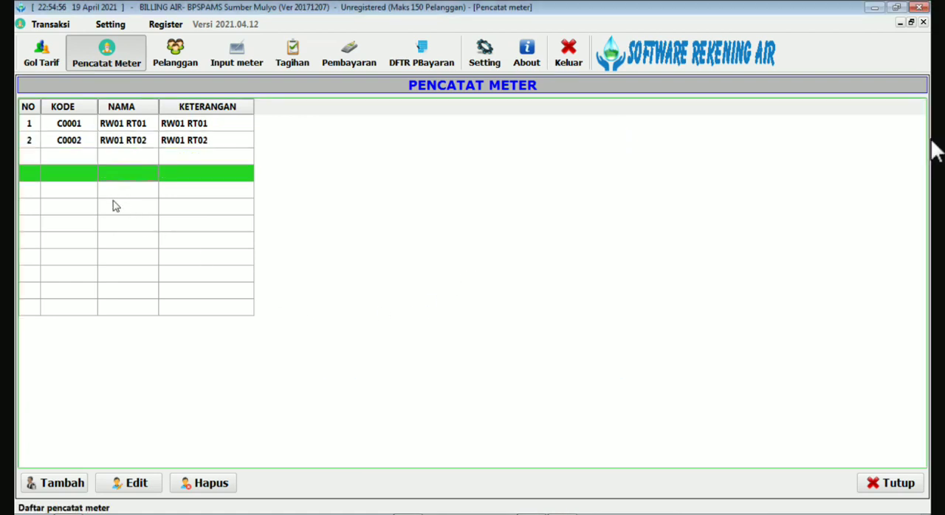
left_click(116, 222)
left_click(123, 288)
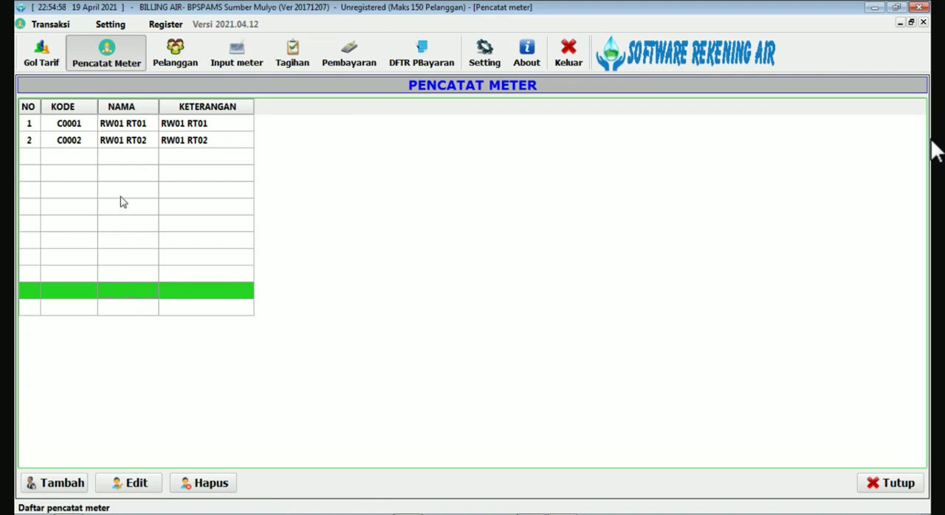
left_click(121, 178)
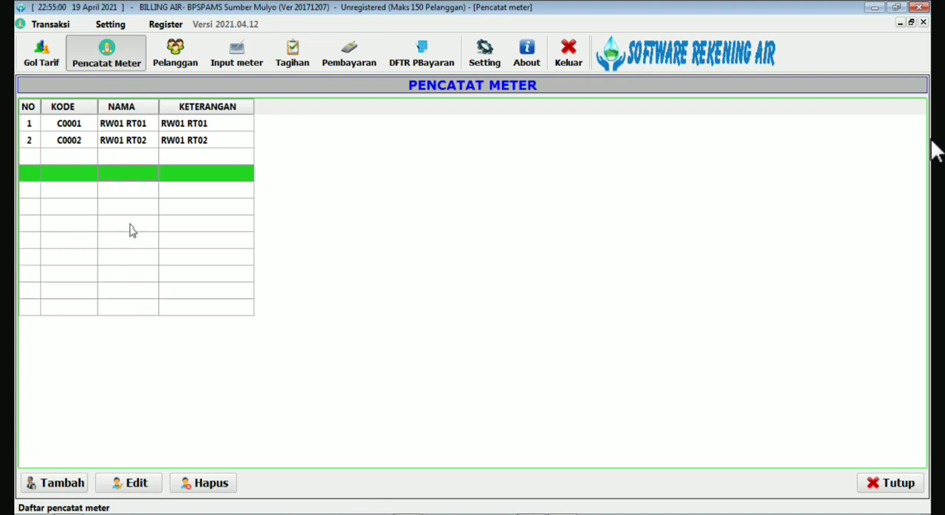
left_click(110, 145)
left_click(115, 173)
Close the meter reader list and open the customer list (Pelanggan).
left_click(901, 489)
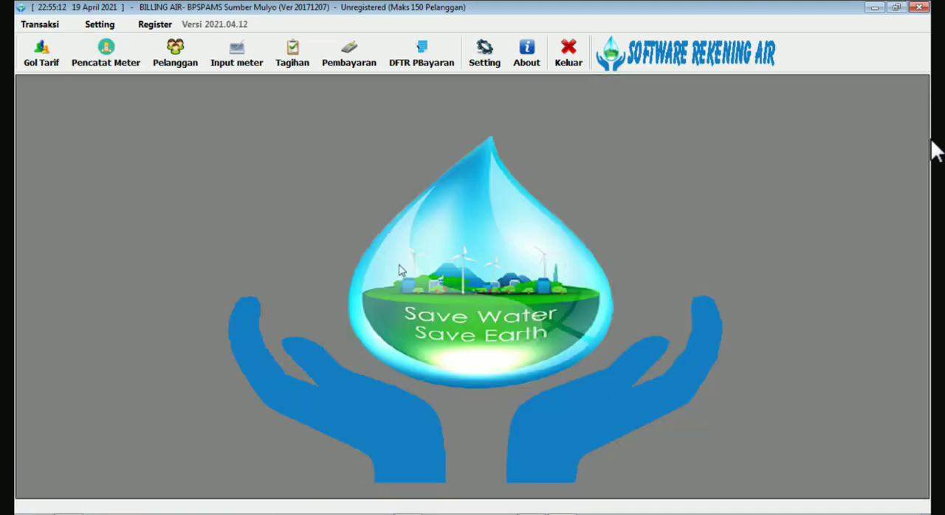
left_click(176, 53)
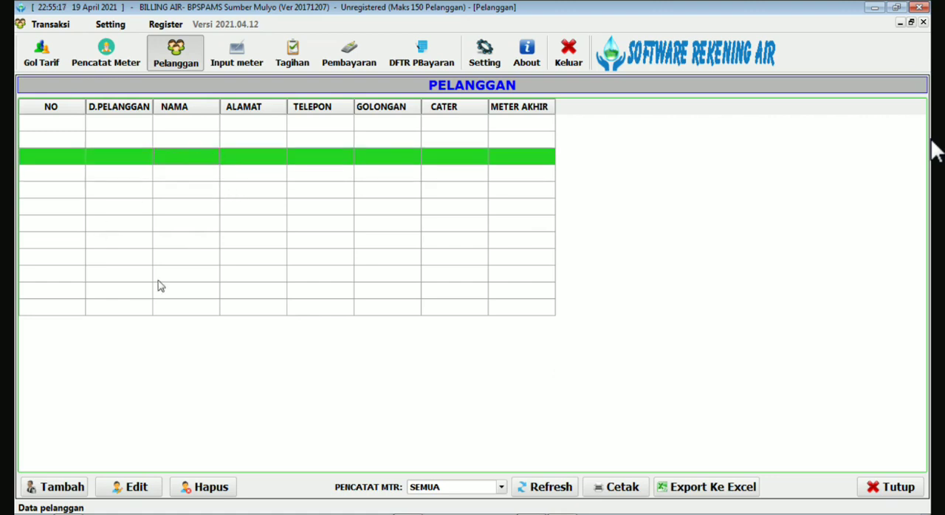
left_click(273, 240)
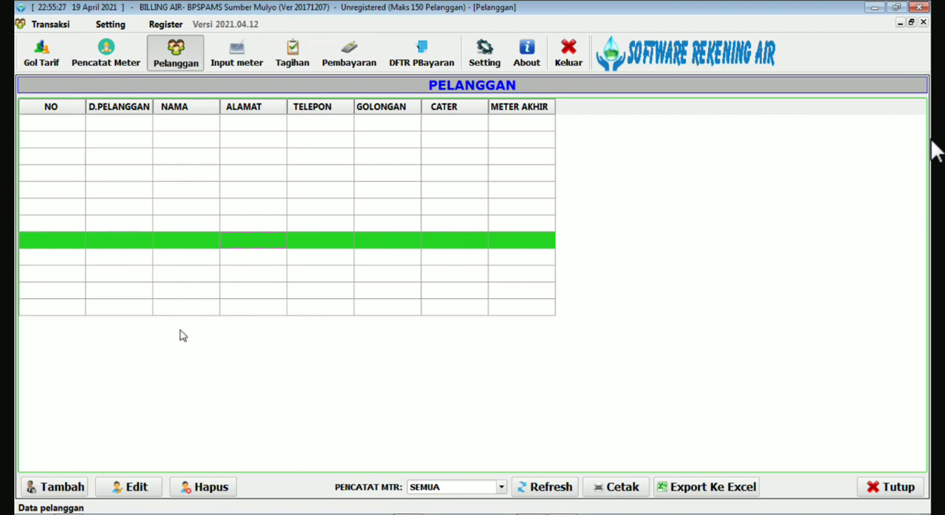
left_click(250, 128)
left_click(257, 148)
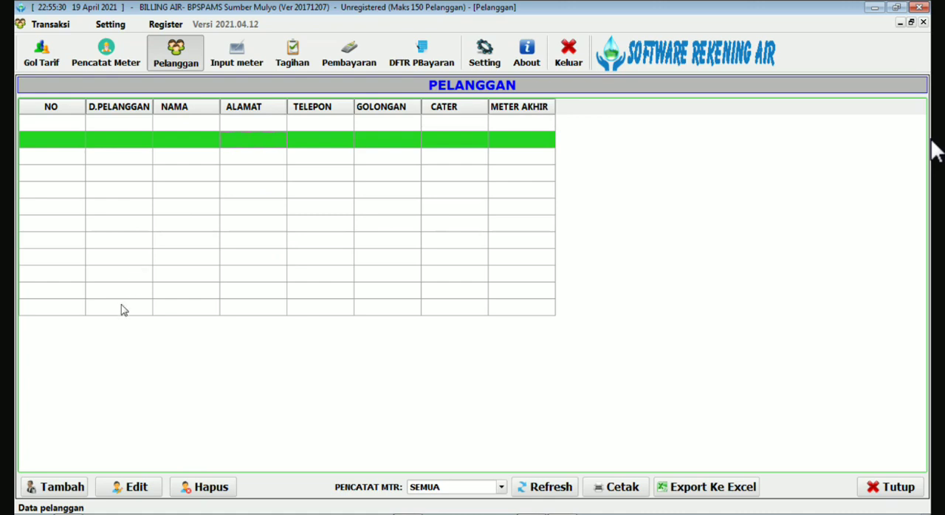
Add a new customer, filling in the customer ID, name, address and phone, with Pelanggan air as Keterangan.
left_click(62, 486)
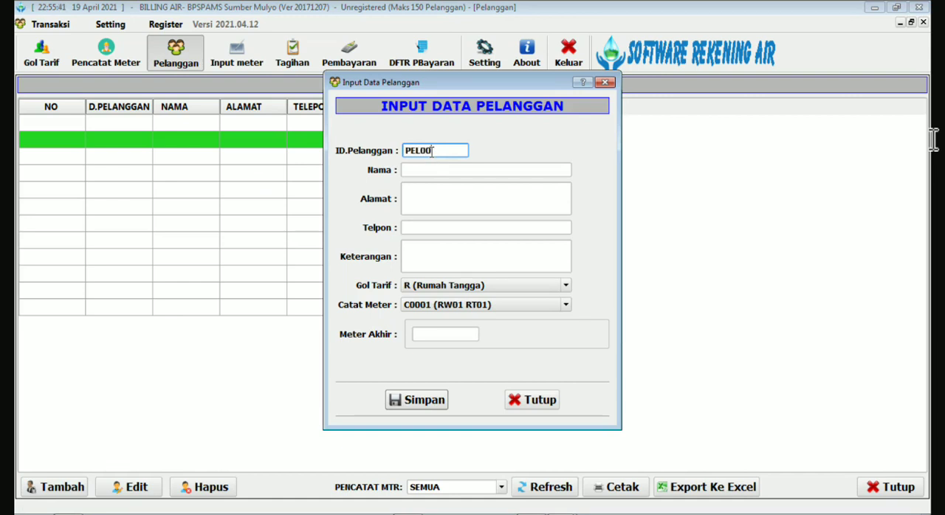
key("Return")
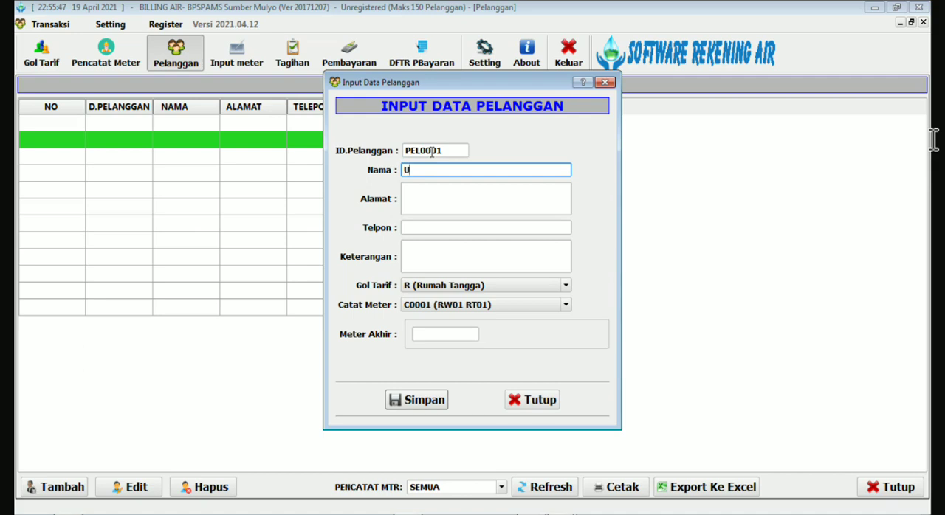
key("Return")
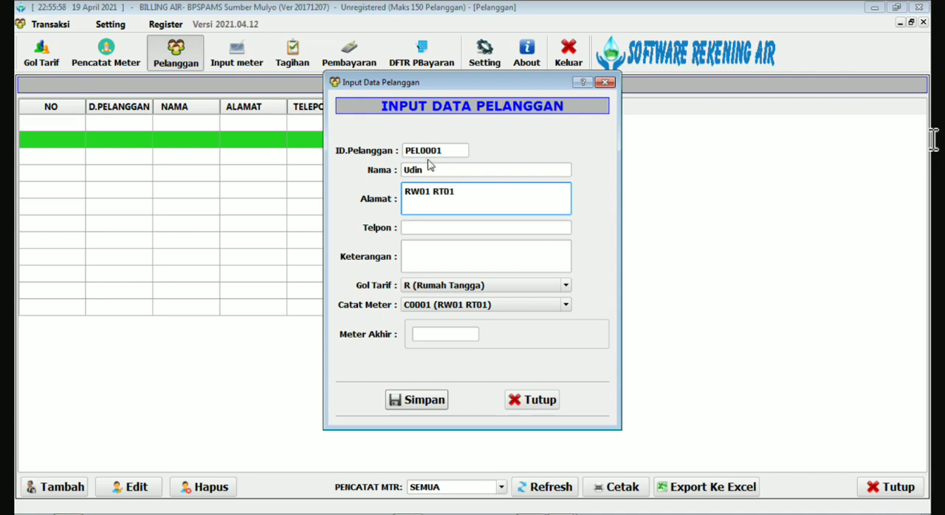
left_click(429, 228)
type("0")
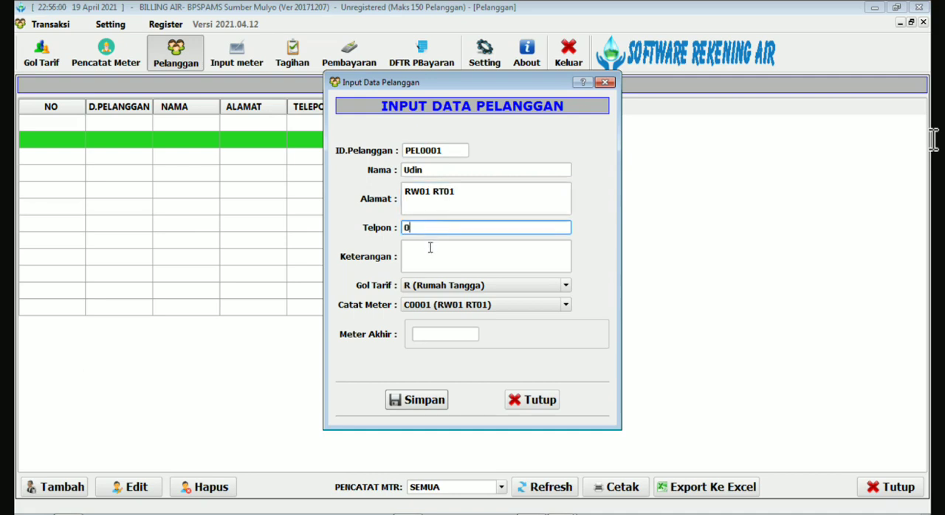
left_click(433, 248)
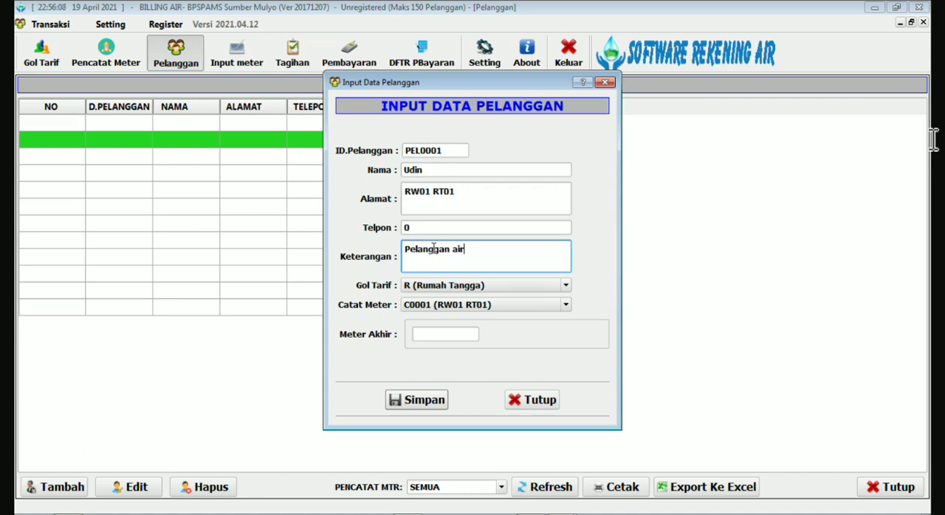
Assign the new customer to tariff group R (Rumah Tangga) and meter reader C0001 (RW01 RT01).
left_click(434, 288)
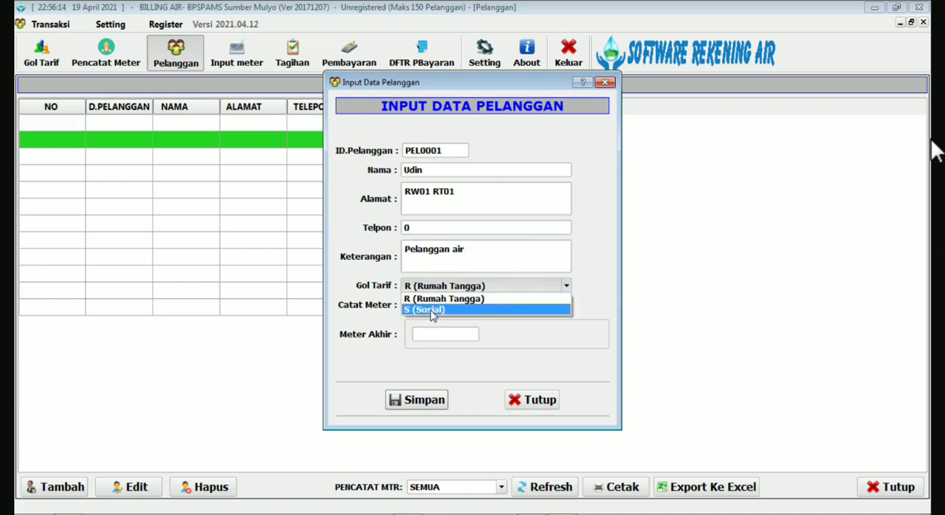
left_click(436, 299)
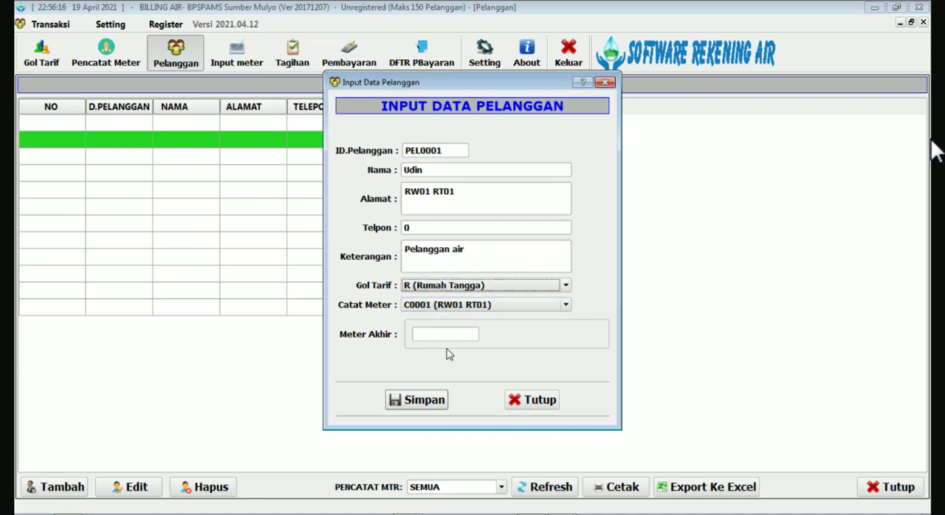
left_click(486, 310)
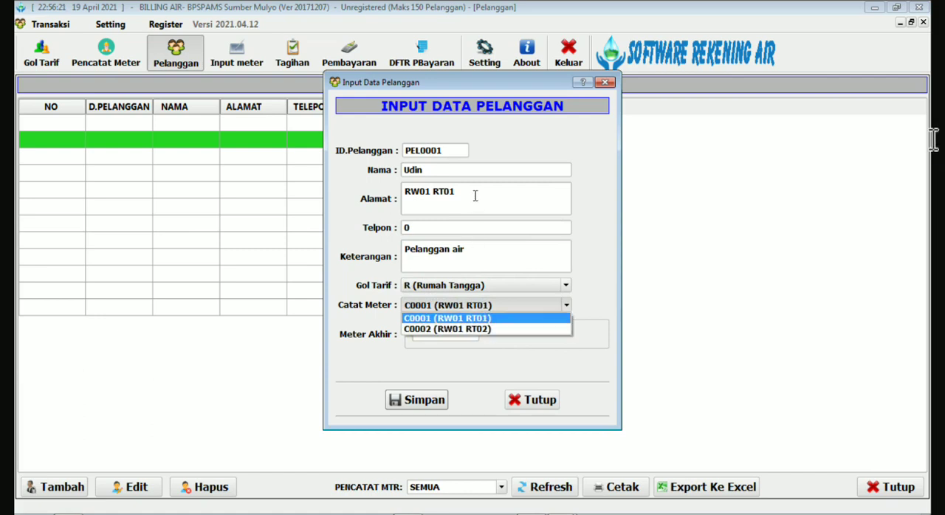
left_click_drag(477, 191, 393, 201)
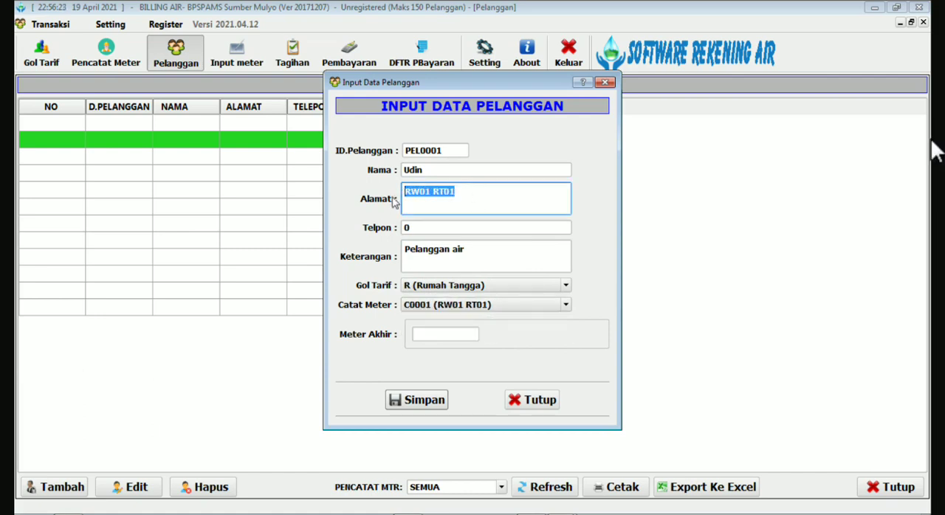
left_click(459, 194)
left_click(563, 305)
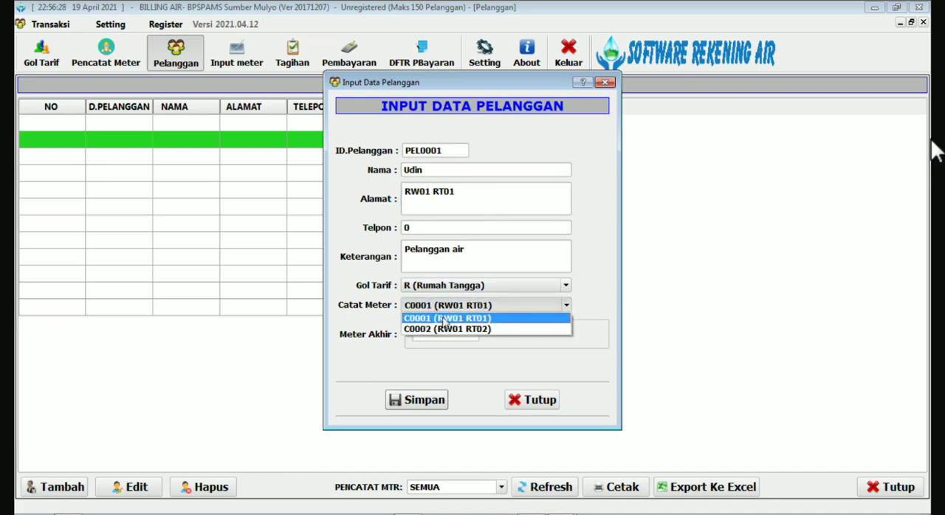
left_click(476, 319)
Set the customer's Meter Akhir to 3, then save the record and close the input form.
left_click(449, 335)
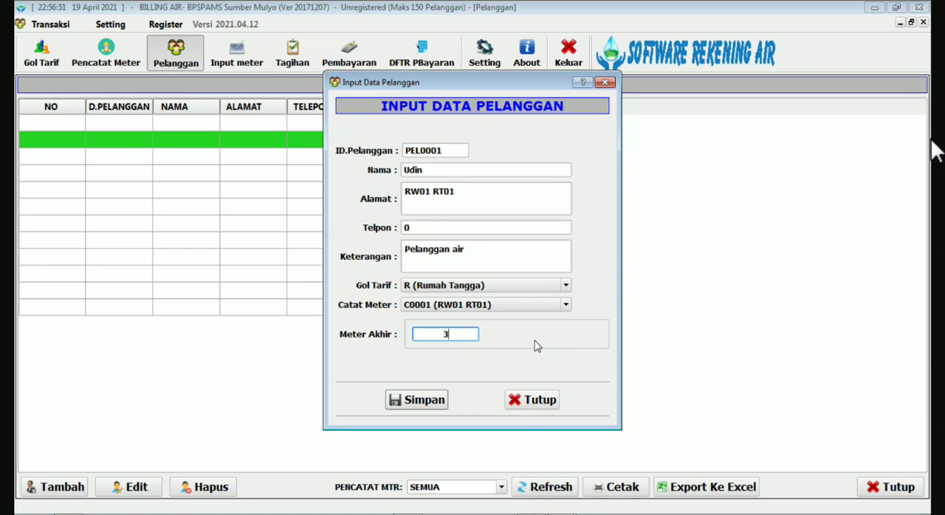
left_click(422, 399)
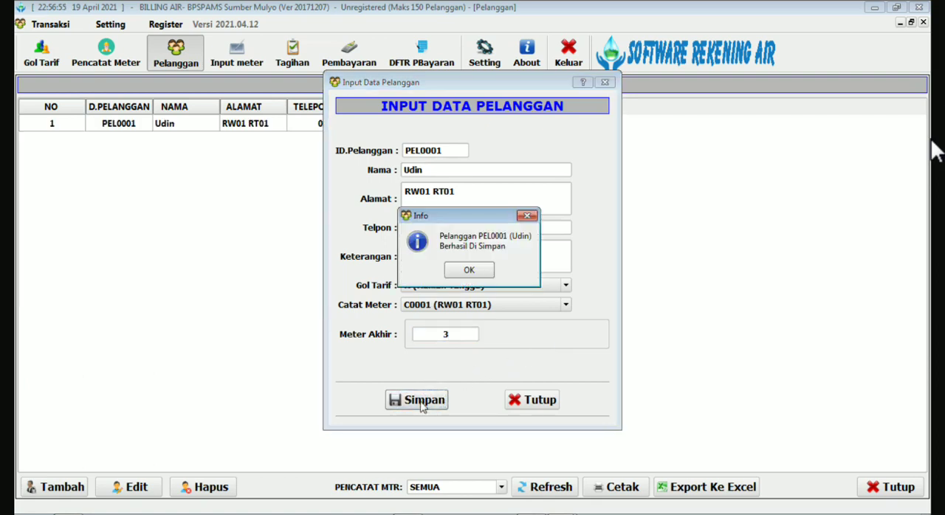
left_click(471, 271)
left_click(539, 408)
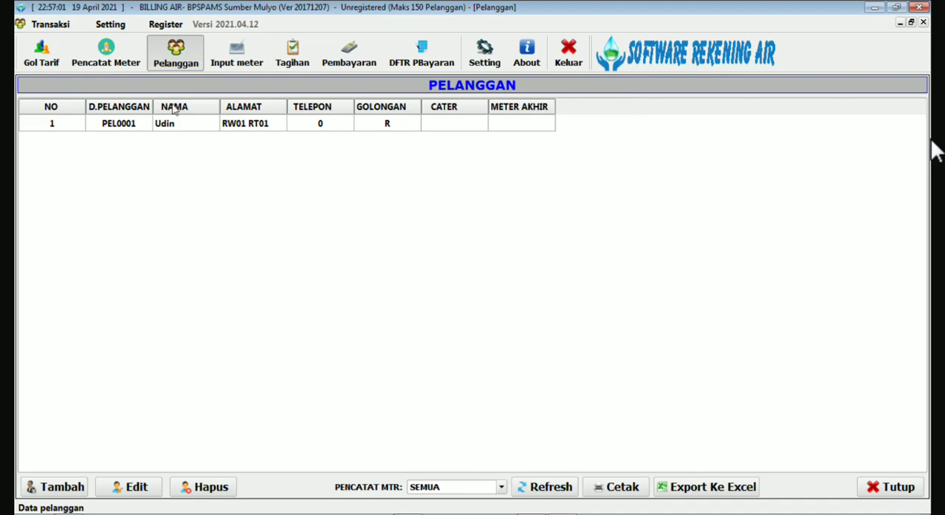
Open the meter reader list (Pencatat Meter) again from the customer list.
left_click(107, 53)
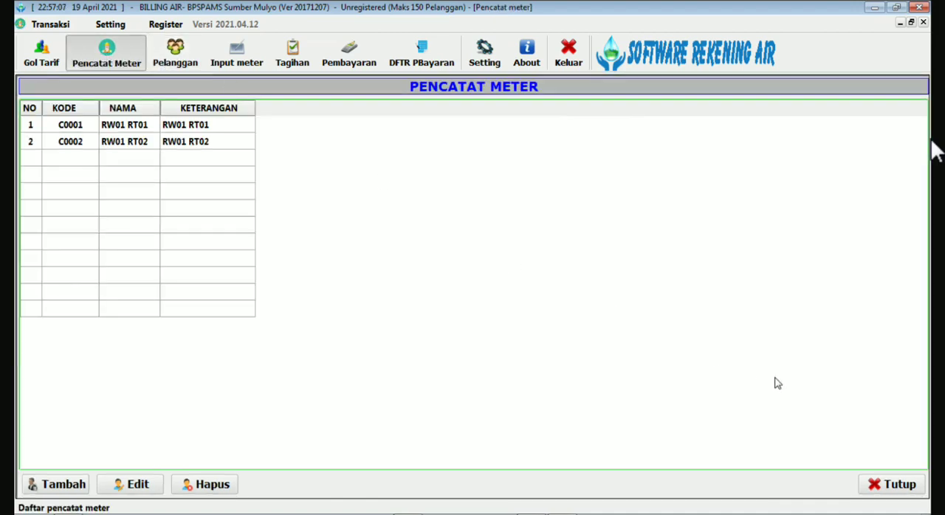
Reopen the meter reader list (Pencatat Meter), look through its entries, and close it.
left_click(892, 484)
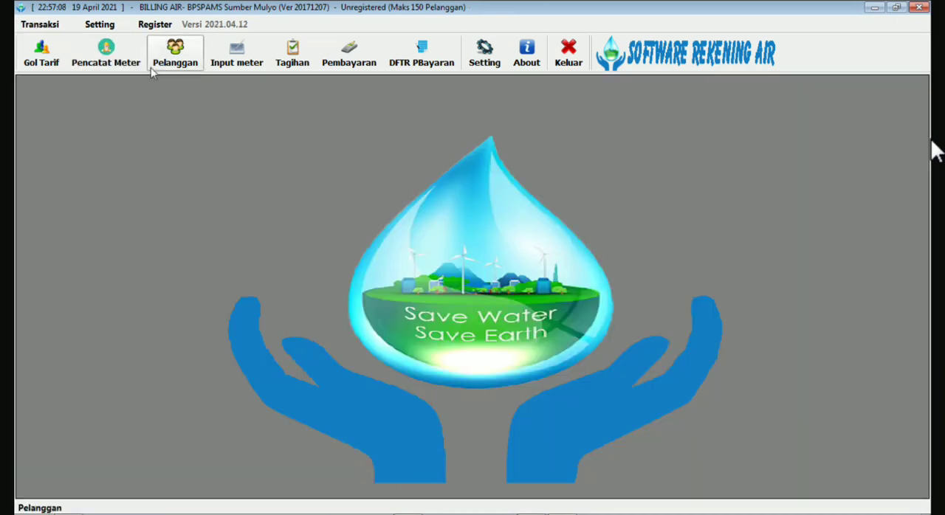
left_click(105, 48)
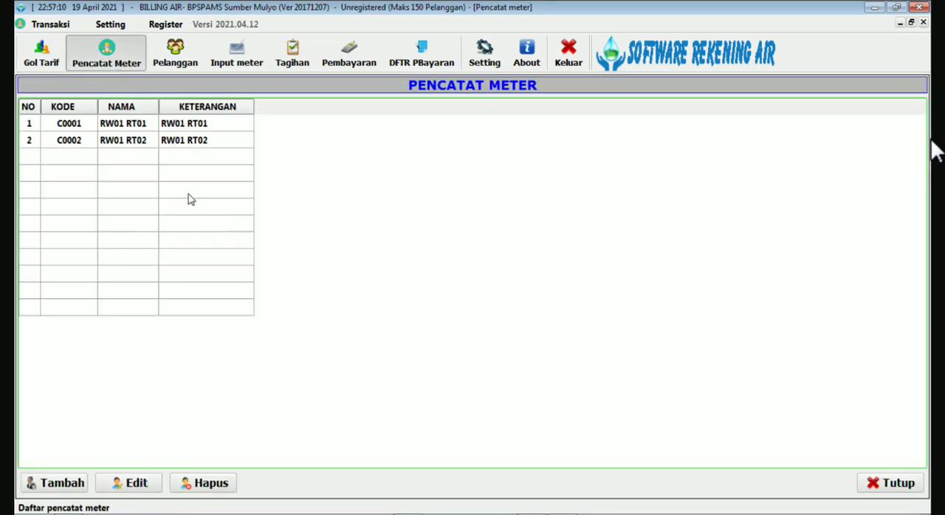
left_click(122, 140)
left_click(121, 175)
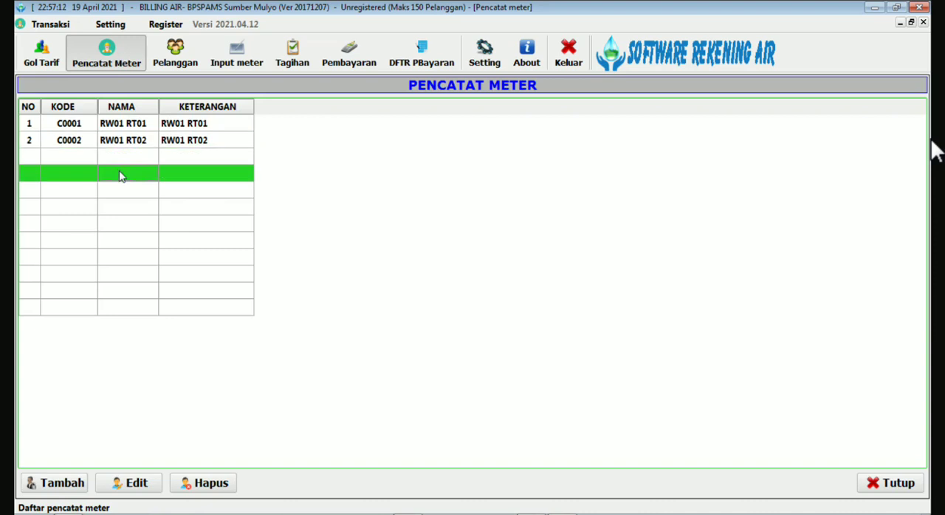
left_click(124, 205)
left_click(125, 142)
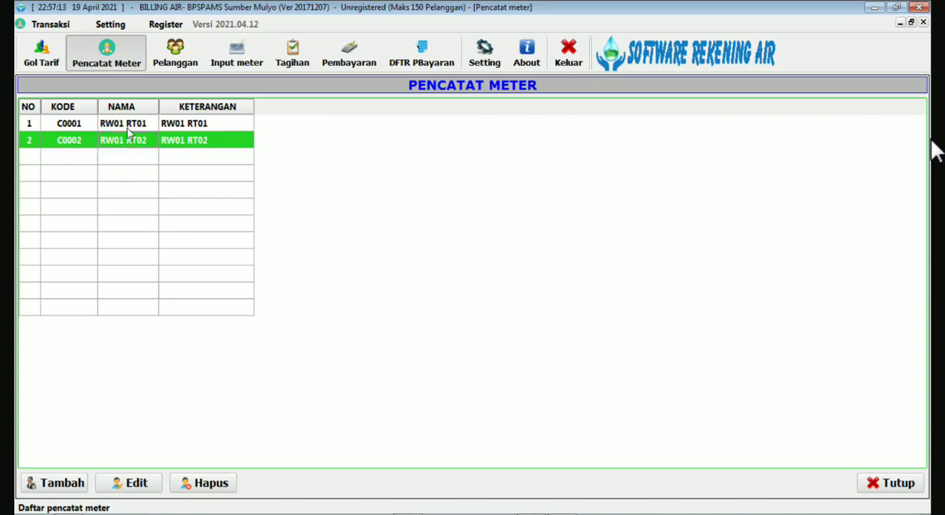
left_click(126, 126)
left_click(888, 483)
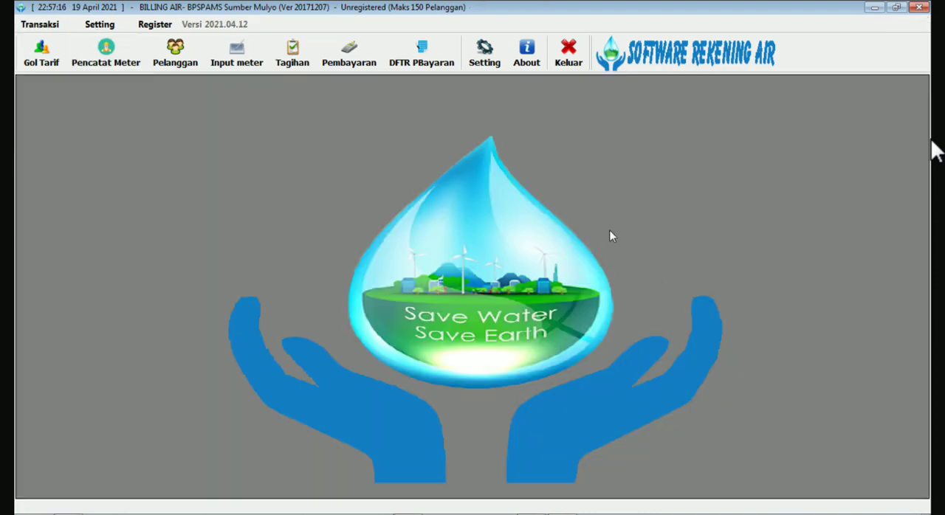
Exit the billing program with confirmation and start Software Rekening Air again from the desktop.
left_click(568, 53)
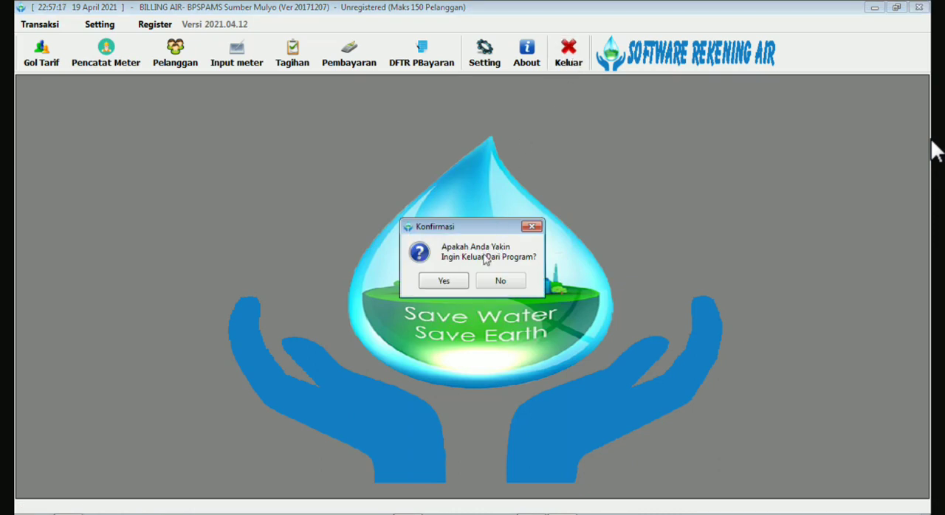
left_click(446, 280)
left_click(594, 305)
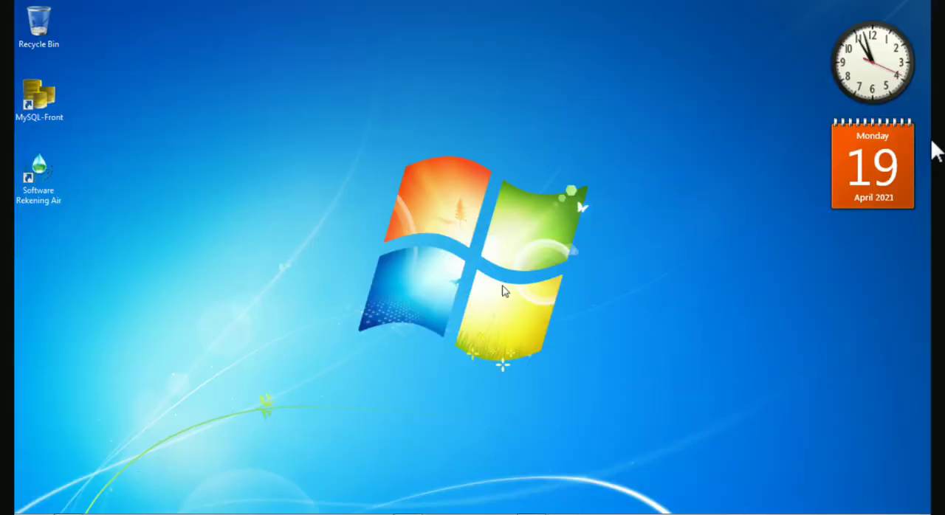
double_click(38, 175)
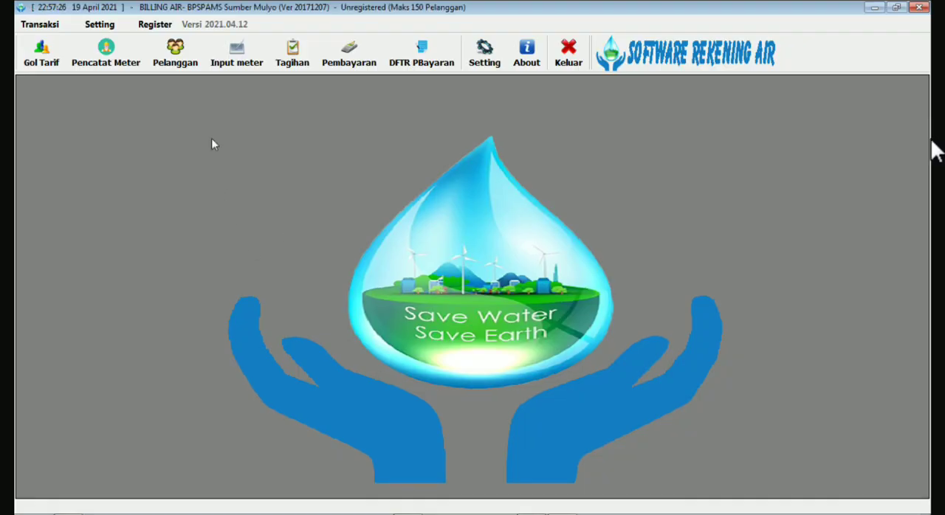
Check the registered customer's ID in the customer list and view the empty March 2021 meter input form.
left_click(180, 64)
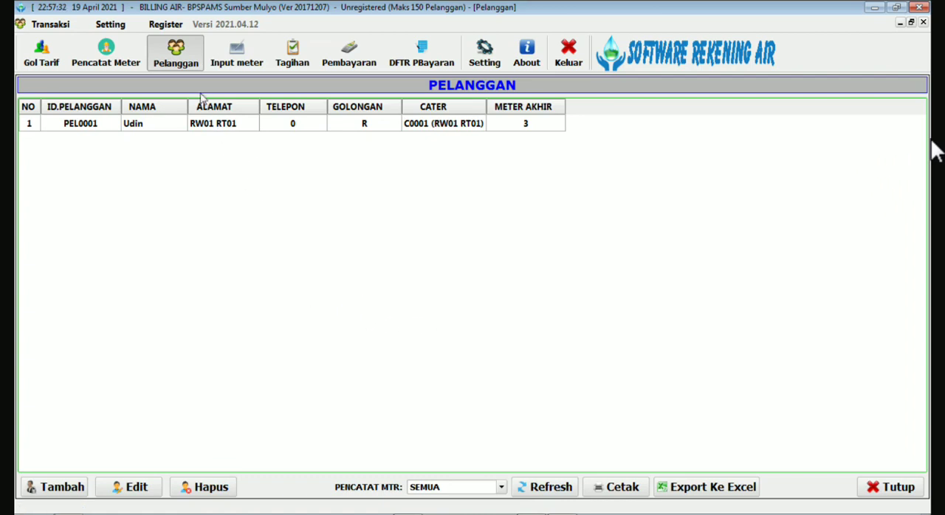
left_click(183, 63)
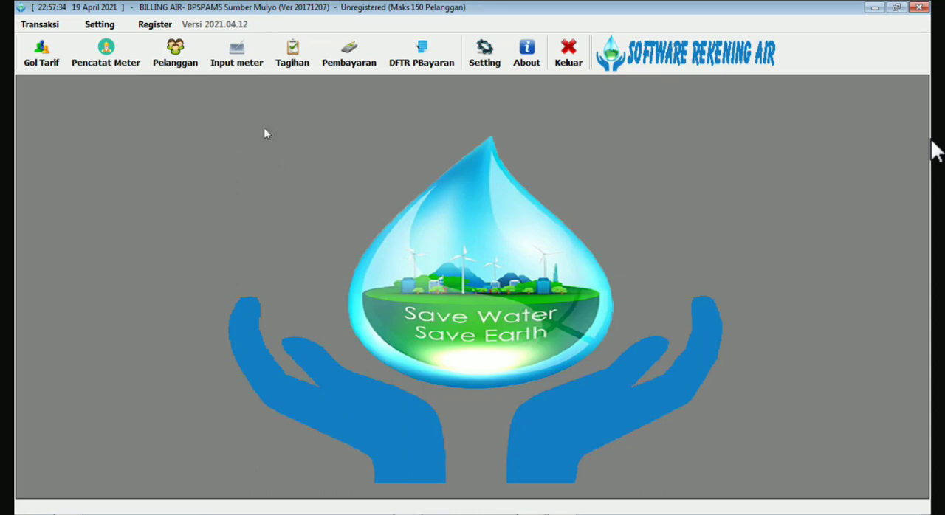
left_click(239, 56)
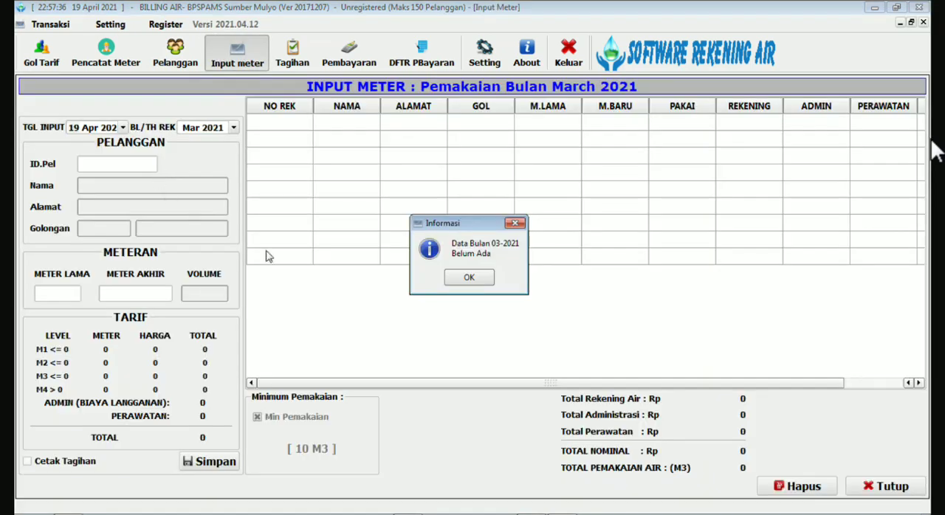
left_click(467, 279)
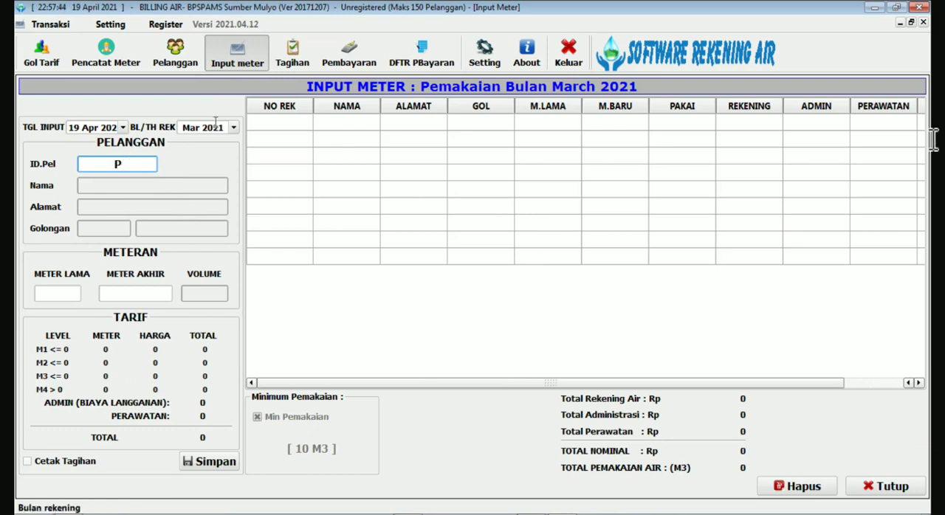
left_click(233, 63)
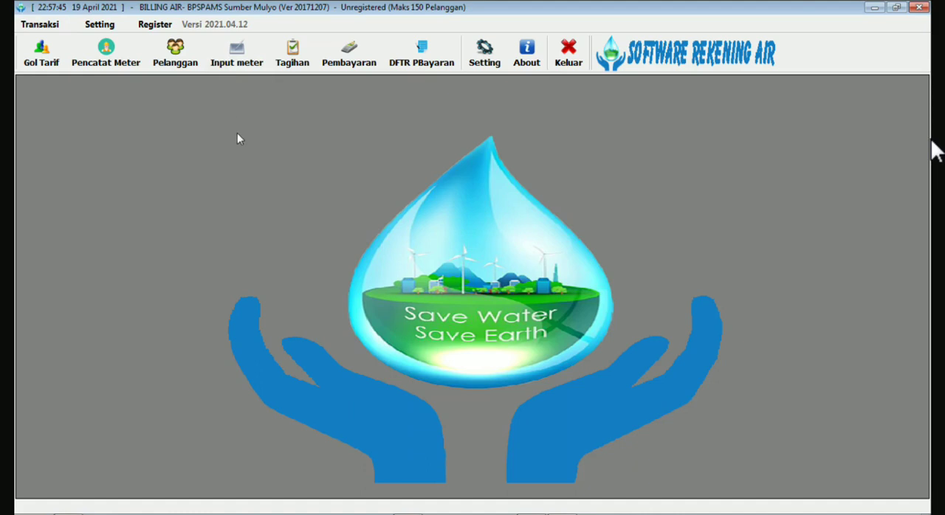
left_click(177, 58)
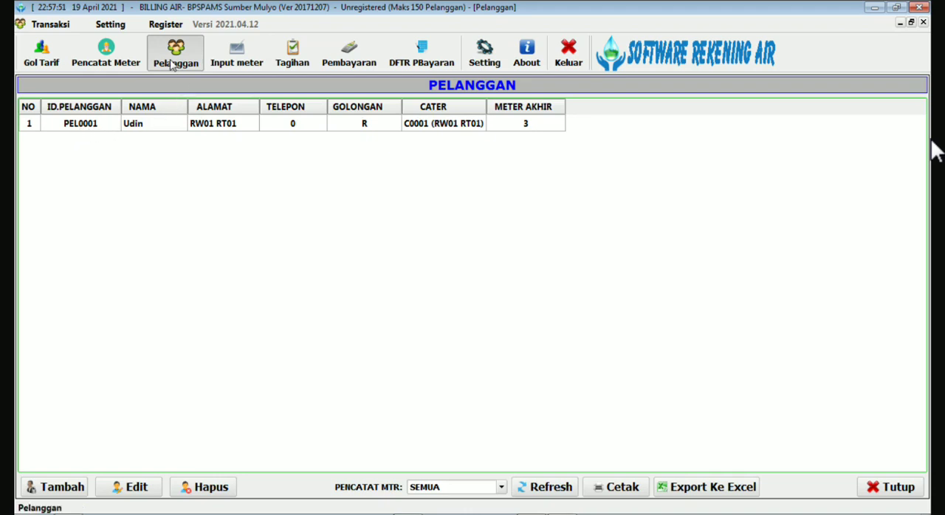
Open the meter input form for March 2021 and load the registered customer by entering the correct customer ID.
left_click(236, 53)
type("PEL001")
key("Return")
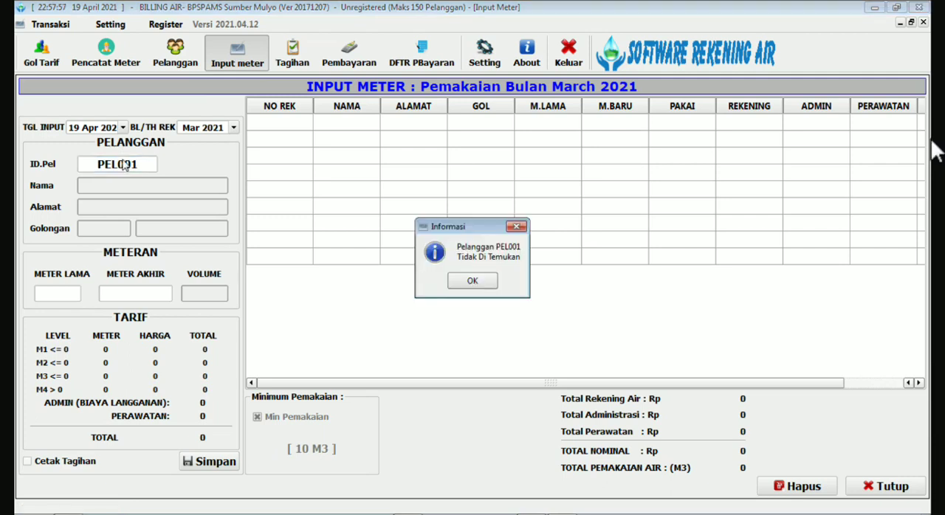
key("Return")
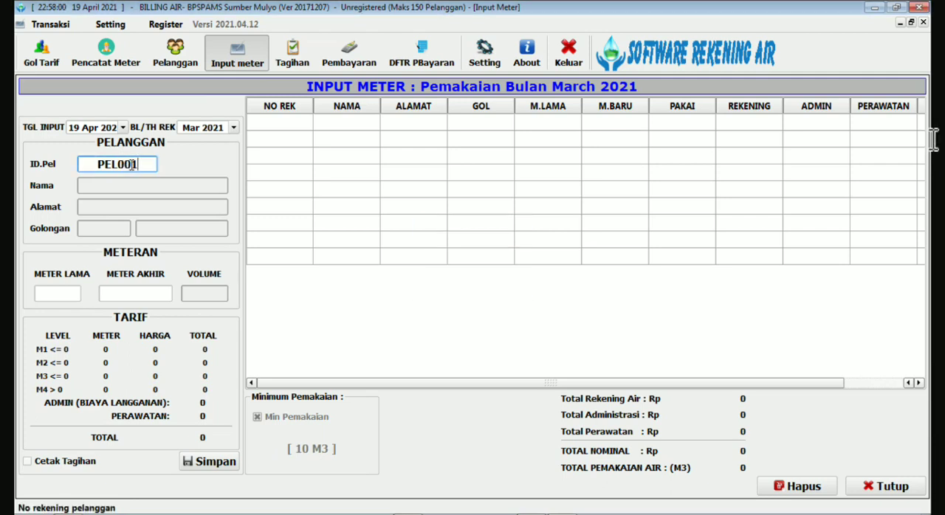
type("0")
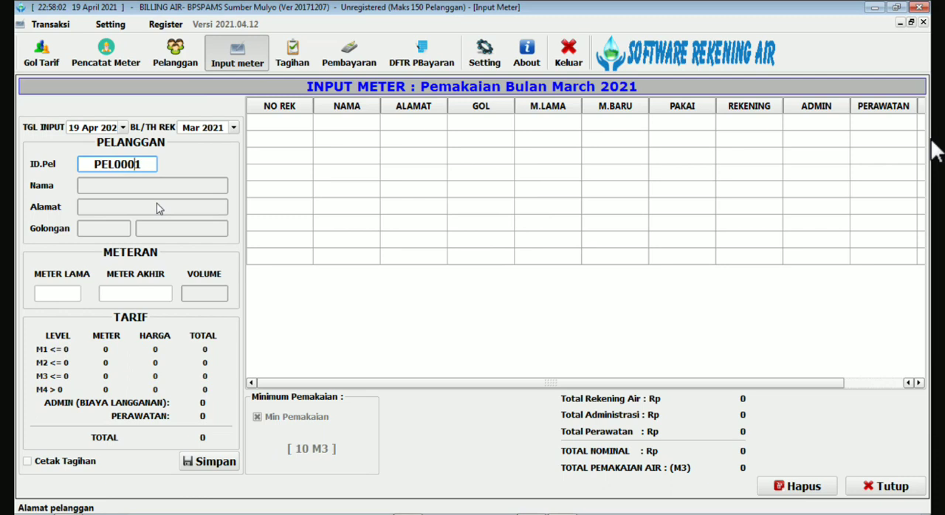
key("Return")
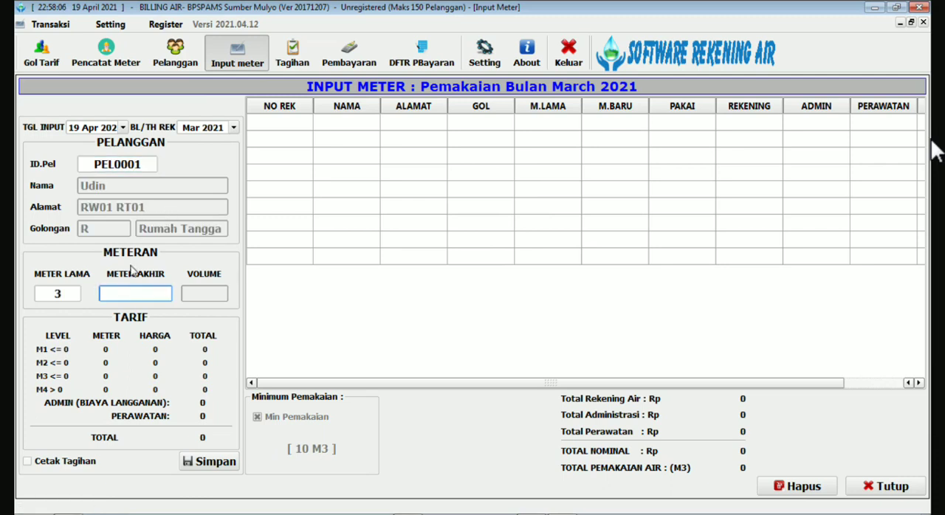
Set the customer's Meter Akhir to 15, save the reading, and close the meter input form.
key("ctrl")
key("ctrl")
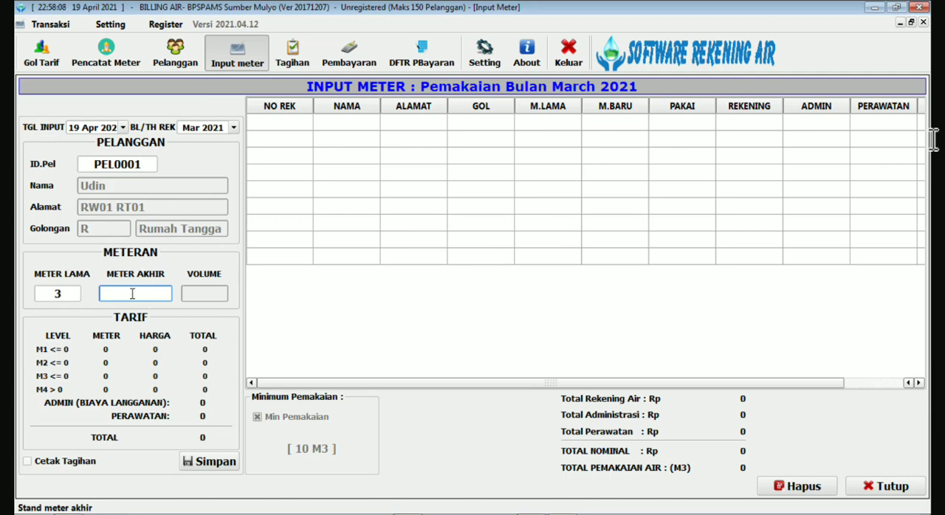
left_click(73, 294)
key("ctrl")
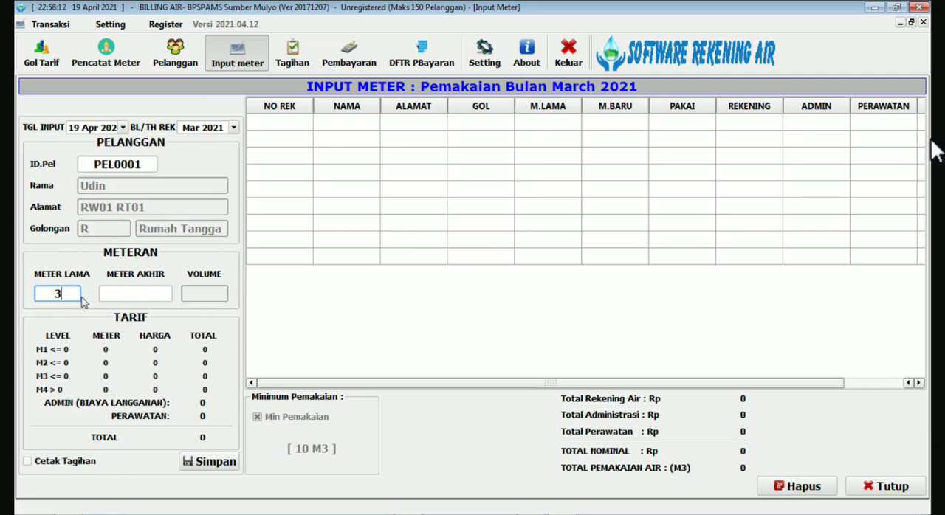
left_click(131, 295)
left_click(130, 296)
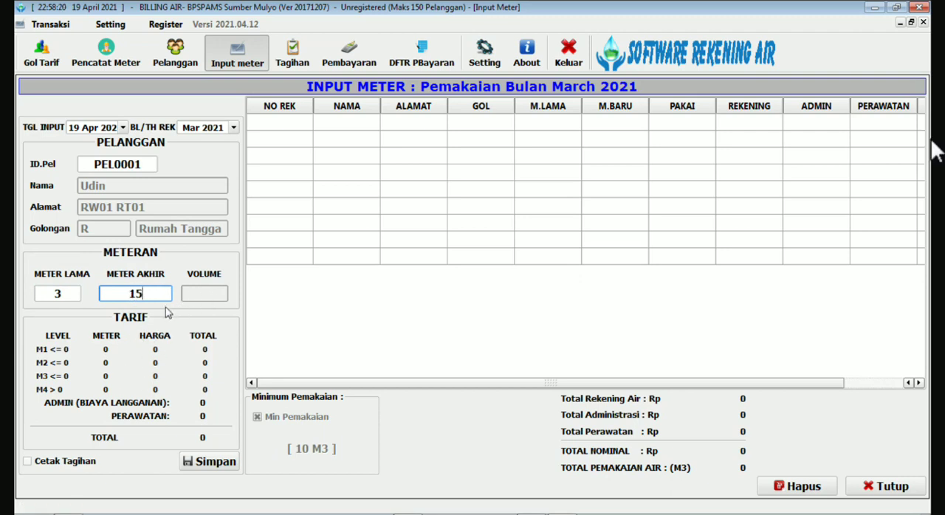
key("Return")
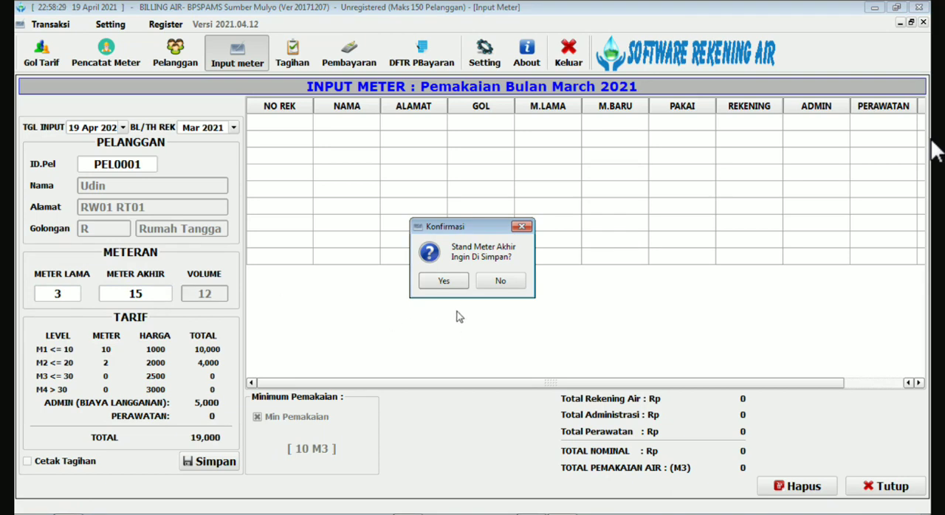
left_click(444, 281)
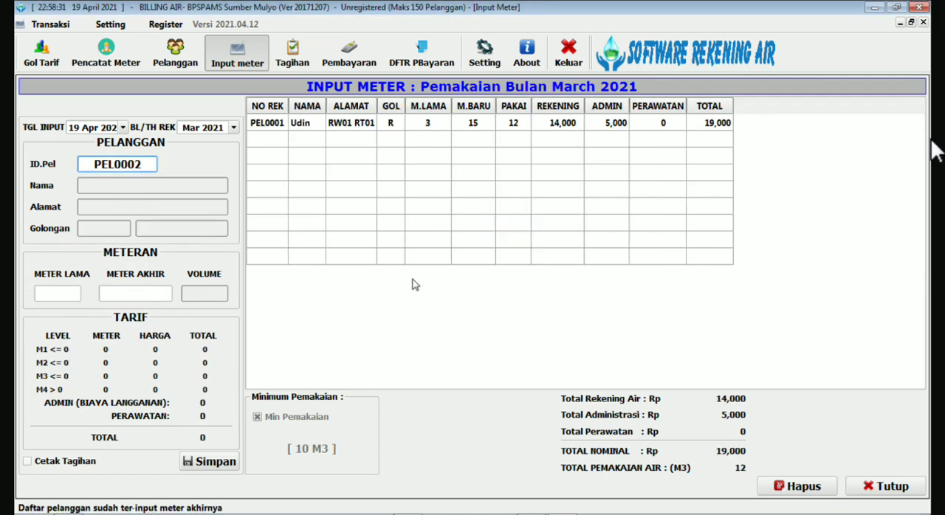
left_click(380, 124)
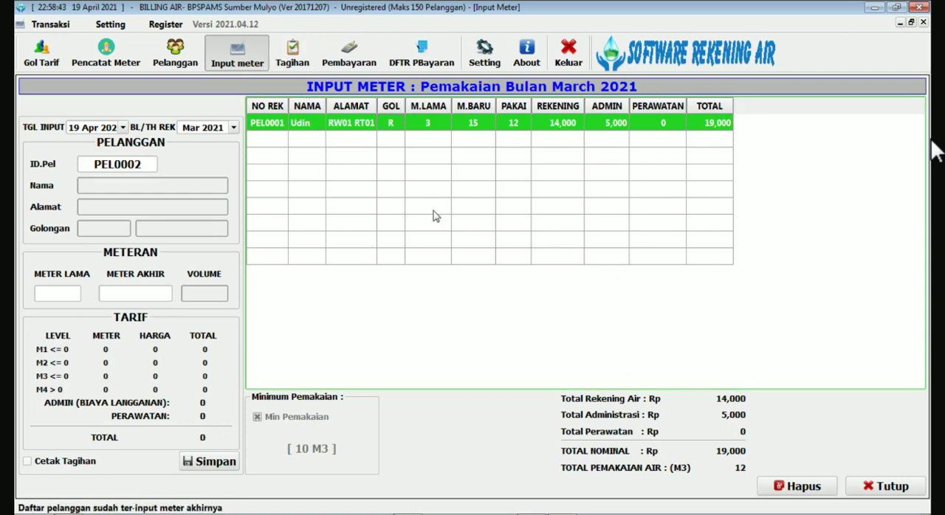
left_click(886, 487)
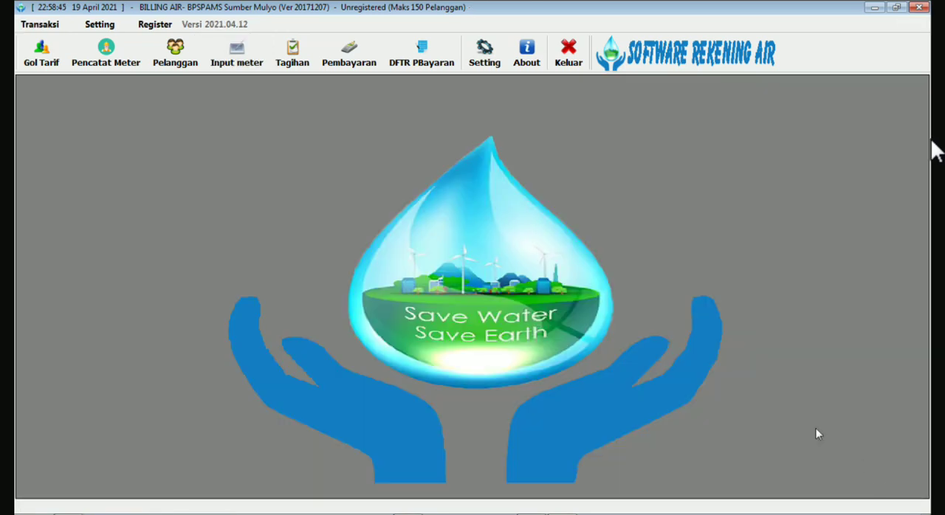
Open the bill list (Tagihan), widen its Bulan column, and examine the customer's March 2021 bill.
left_click(293, 53)
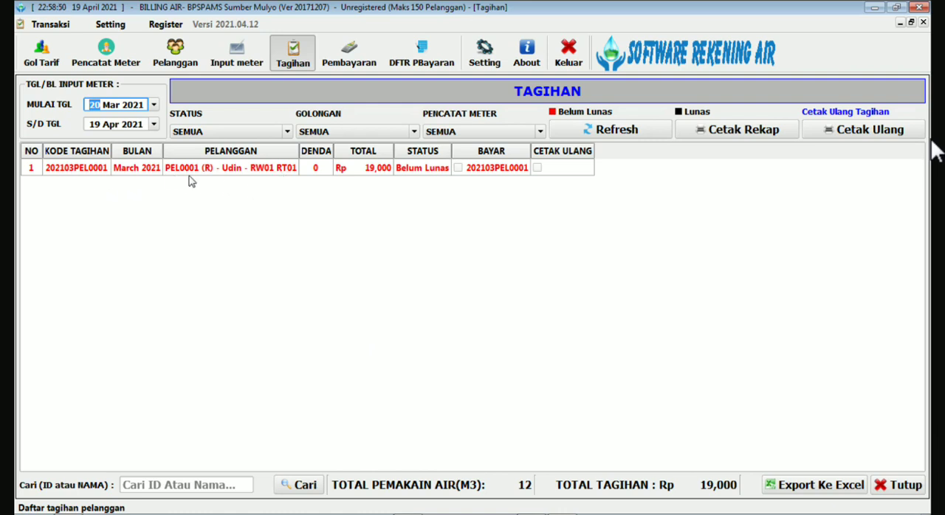
left_click_drag(163, 151, 182, 151)
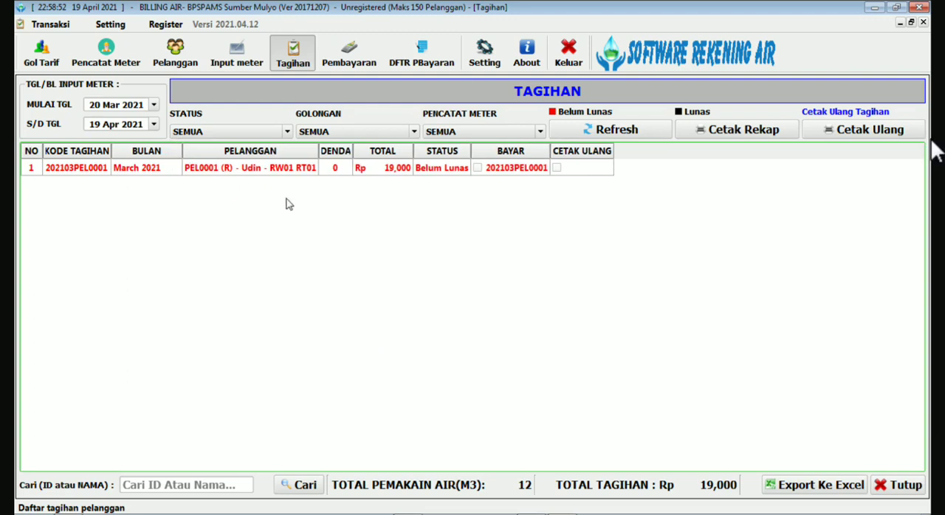
left_click(275, 170)
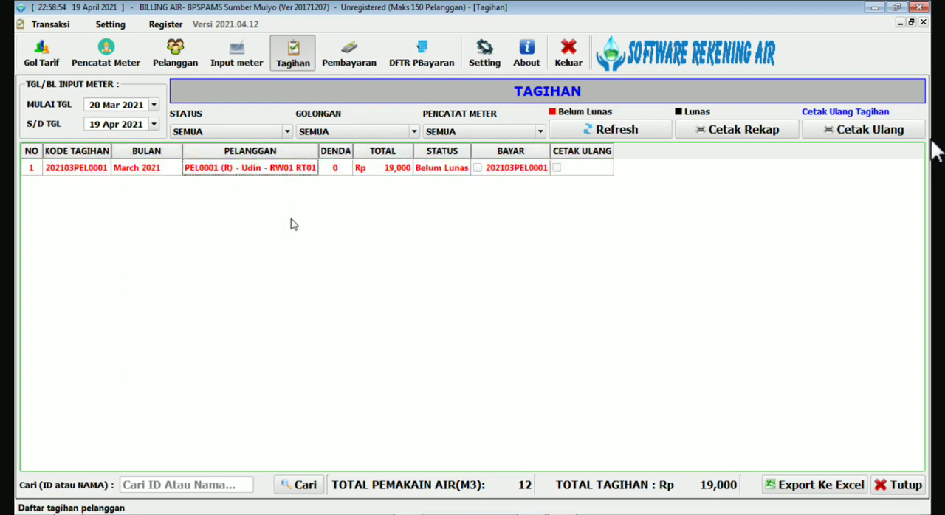
left_click(237, 173)
left_click(235, 184)
left_click(236, 172)
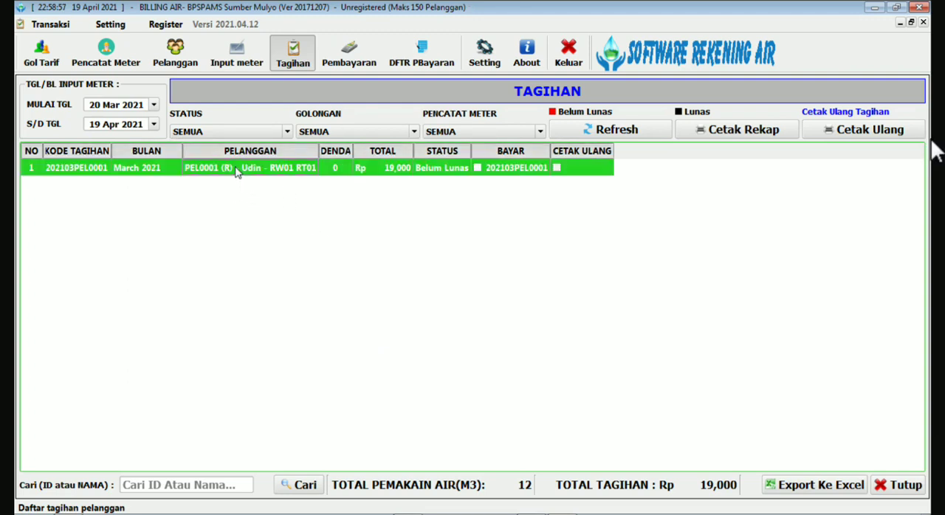
left_click(229, 186)
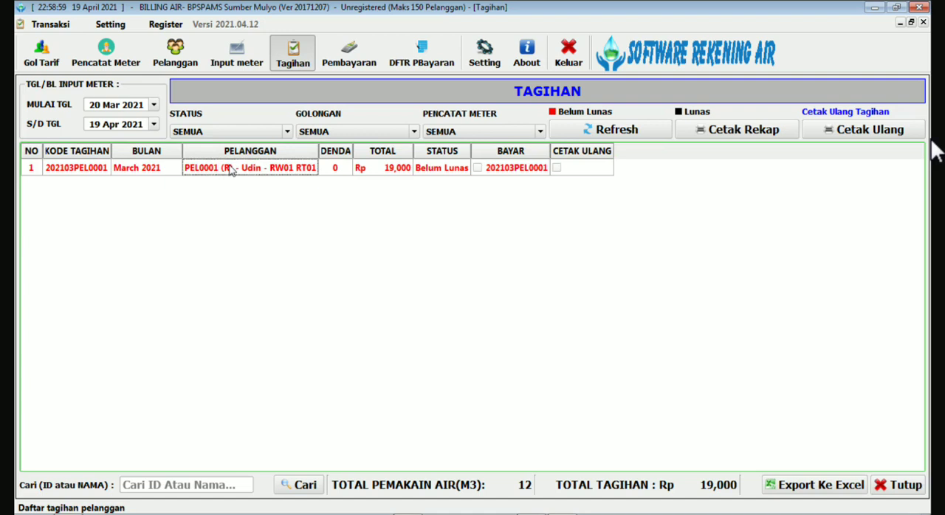
left_click(229, 170)
left_click(237, 194)
left_click(238, 169)
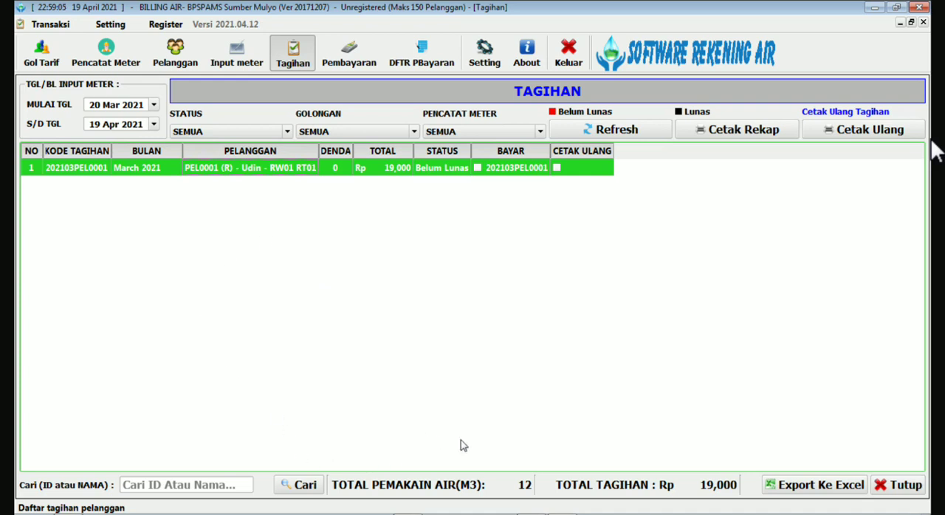
Look over the bill list's Excel export and recap printing options, and close the list.
left_click(827, 490)
left_click(827, 490)
left_click(825, 487)
left_click(742, 130)
left_click(895, 487)
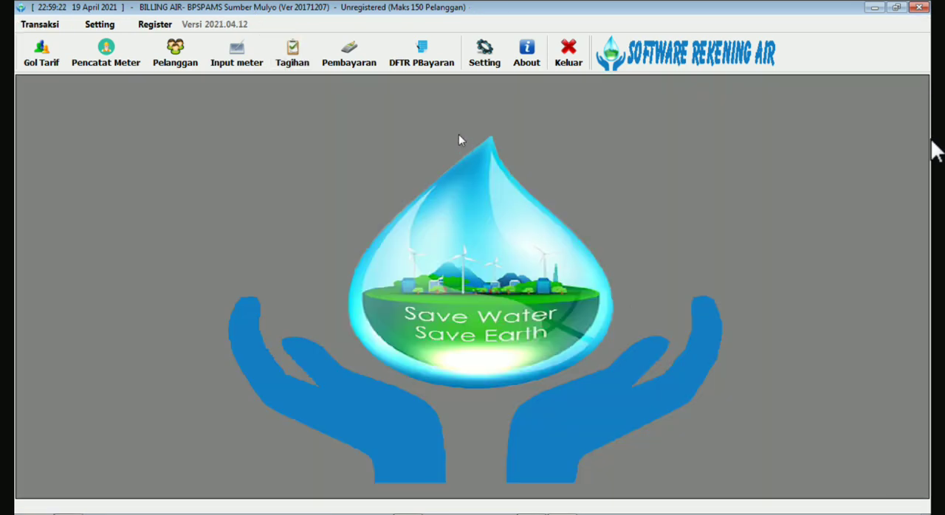
Open the bill payment form (Pembayaran Tagihan) and load the customer's March 2021 bill by entering the customer ID.
left_click(349, 55)
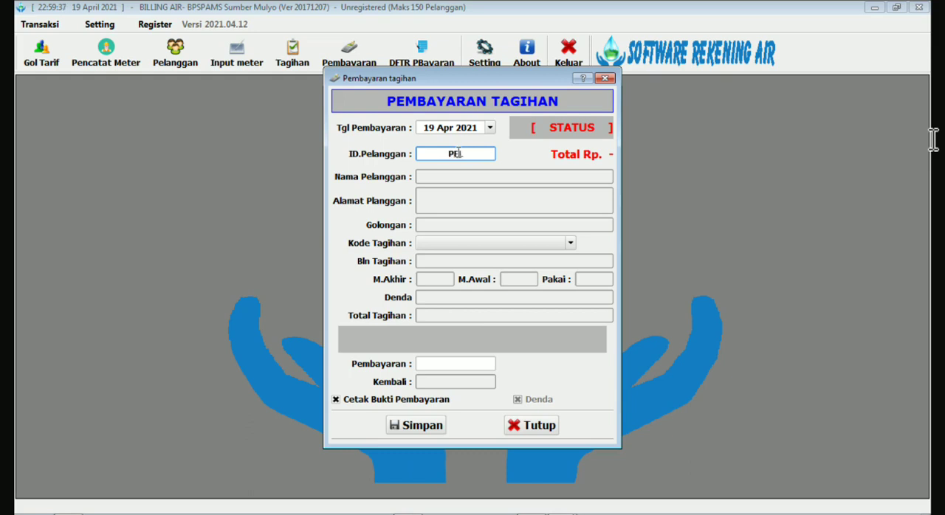
type("0001")
key("Return")
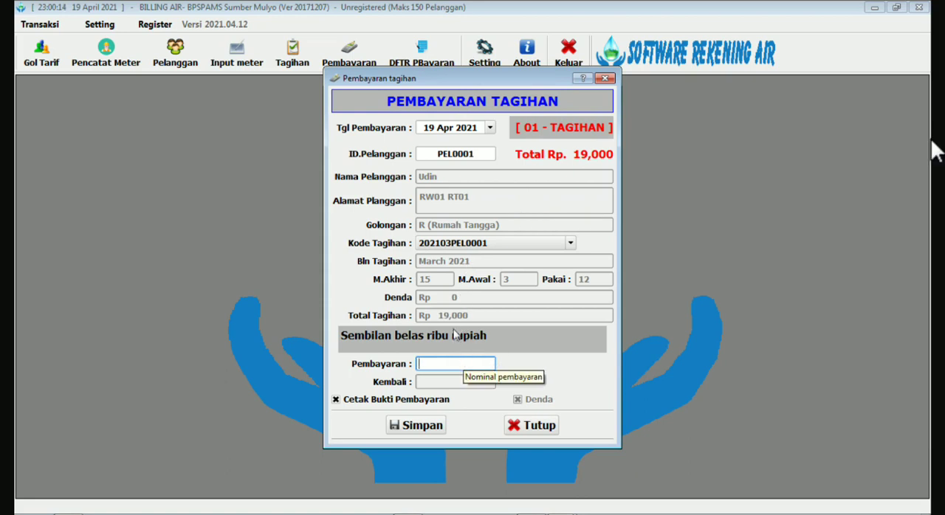
Enter a payment of 50000 for the March 2021 bill and confirm saving it.
key("ctrl")
key("ctrl")
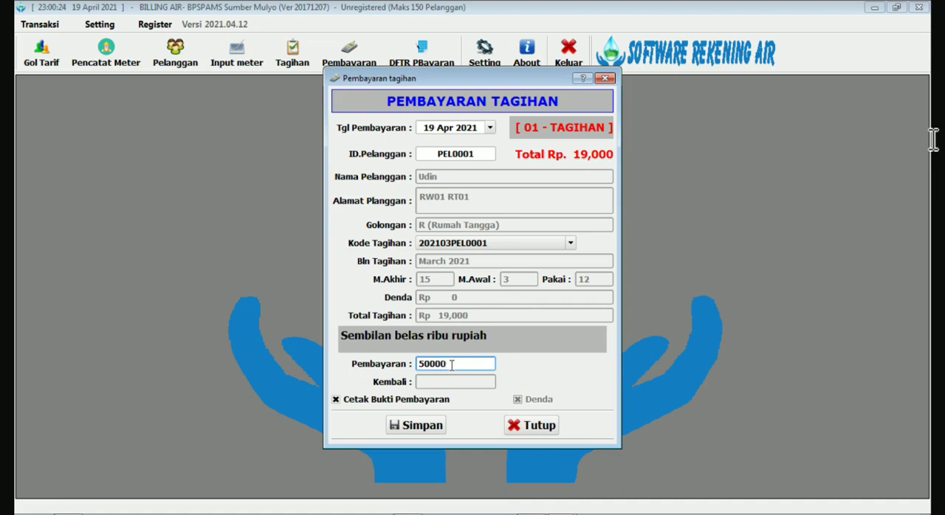
key("Return")
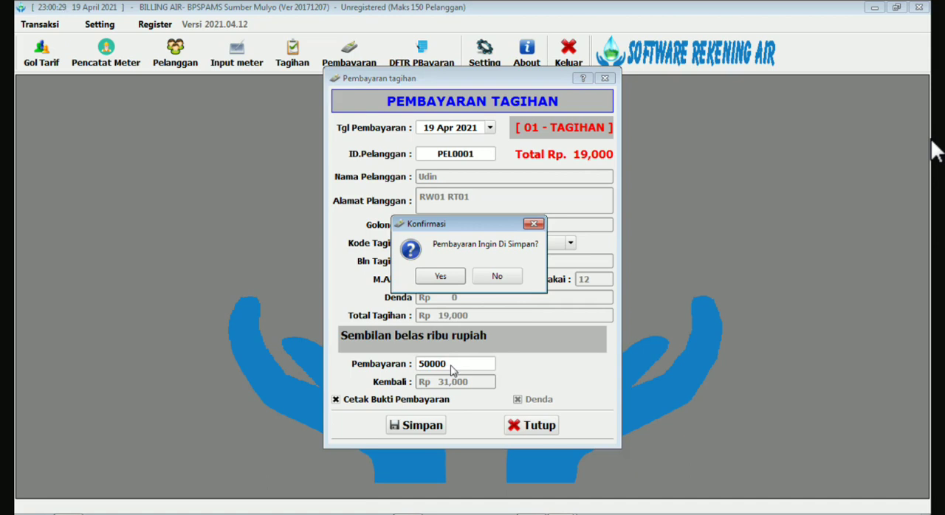
left_click(442, 278)
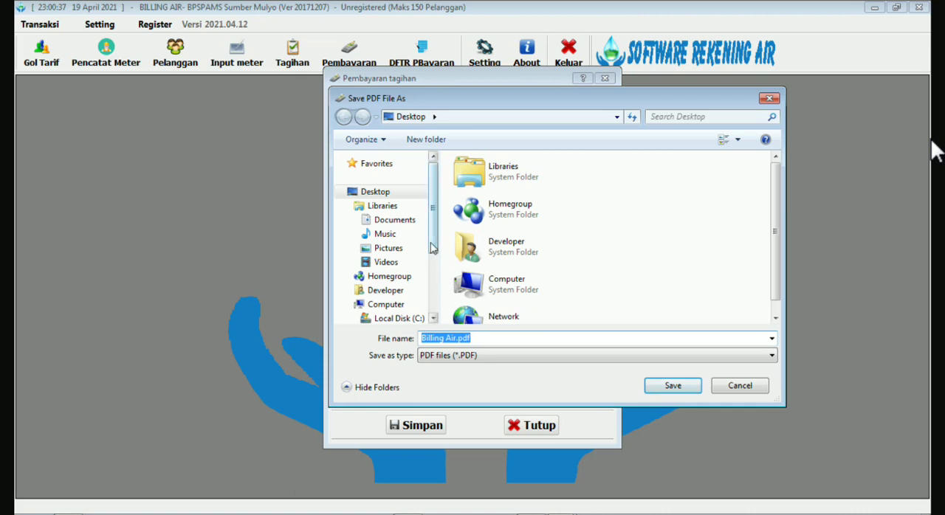
Save the payment receipt as Billing Air.pdf on the Desktop.
left_click_drag(435, 241, 437, 282)
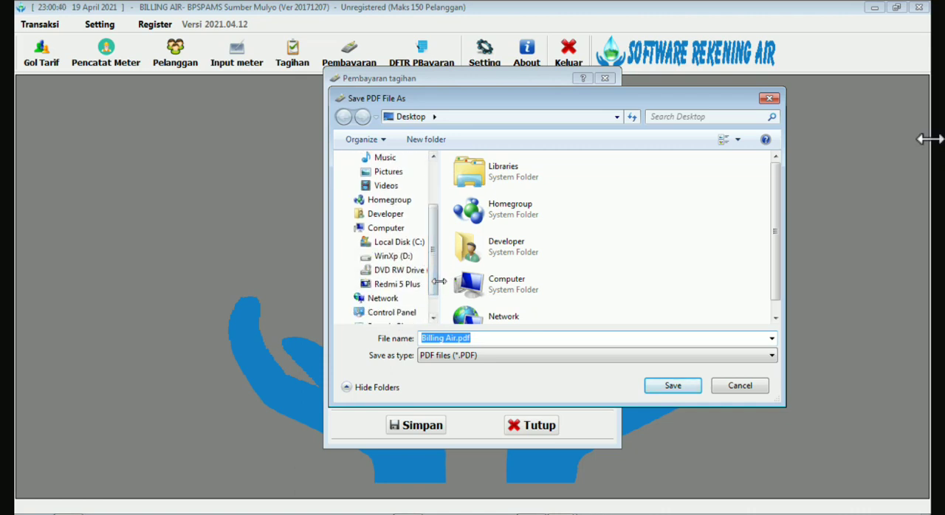
mouse_move(435, 281)
left_mouse_down()
mouse_move(434, 294)
mouse_move(434, 271)
left_mouse_up()
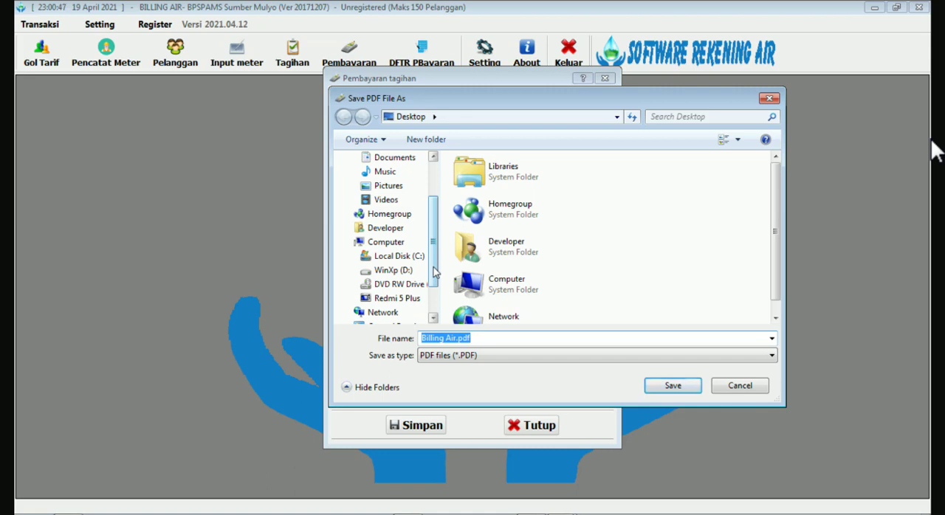
left_click_drag(435, 273, 439, 235)
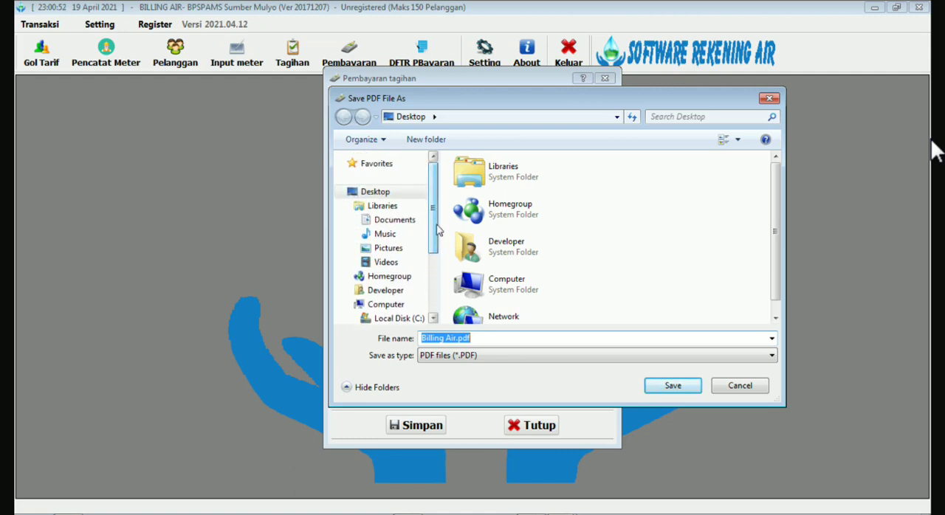
left_click(372, 192)
left_click(678, 387)
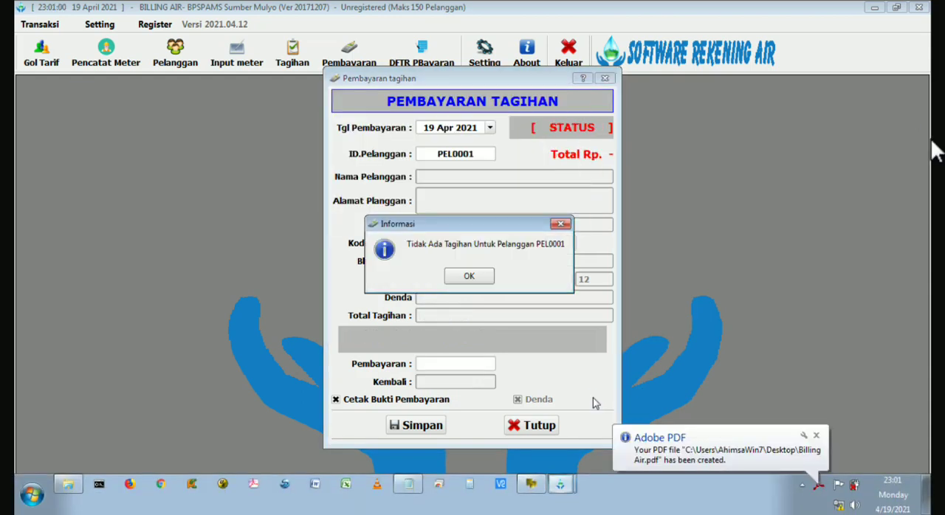
Close the bill payment form, examine the receipt in Billing Air.pdf, and minimize Adobe Acrobat.
left_click(469, 277)
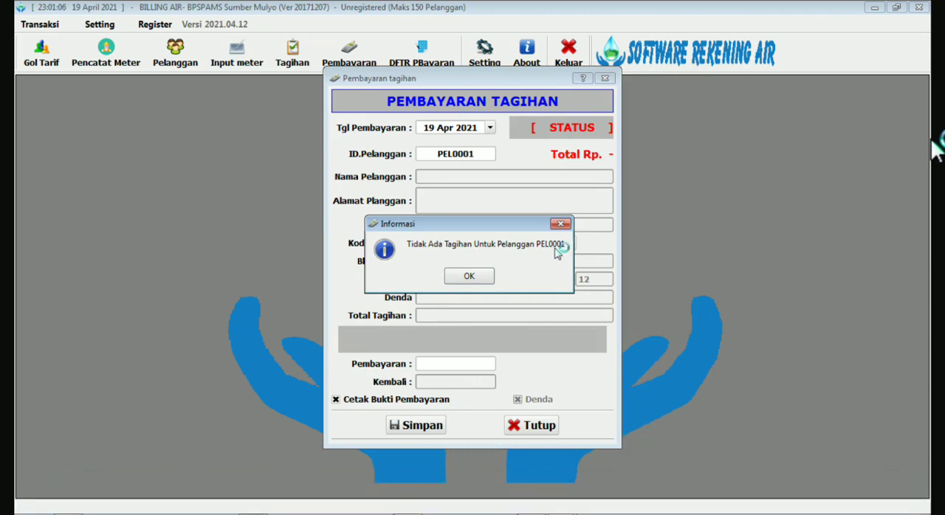
left_click(483, 275)
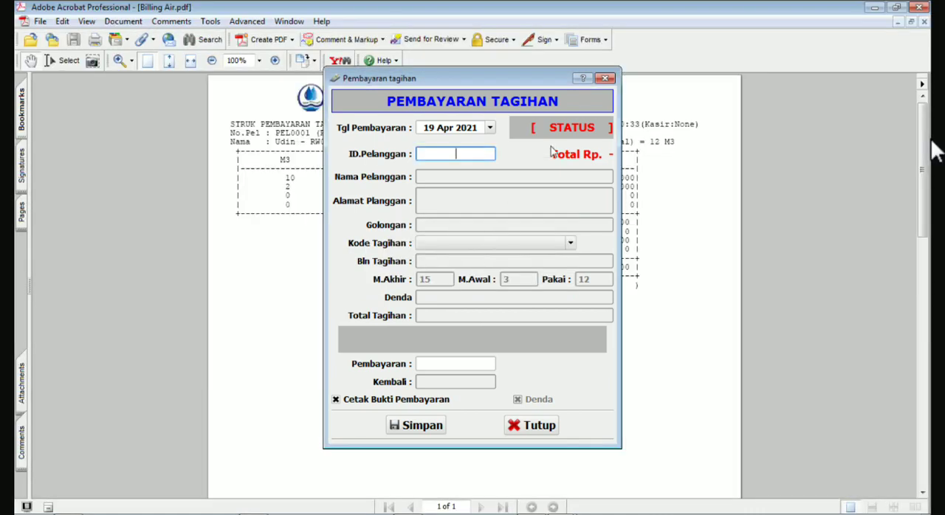
left_click(542, 432)
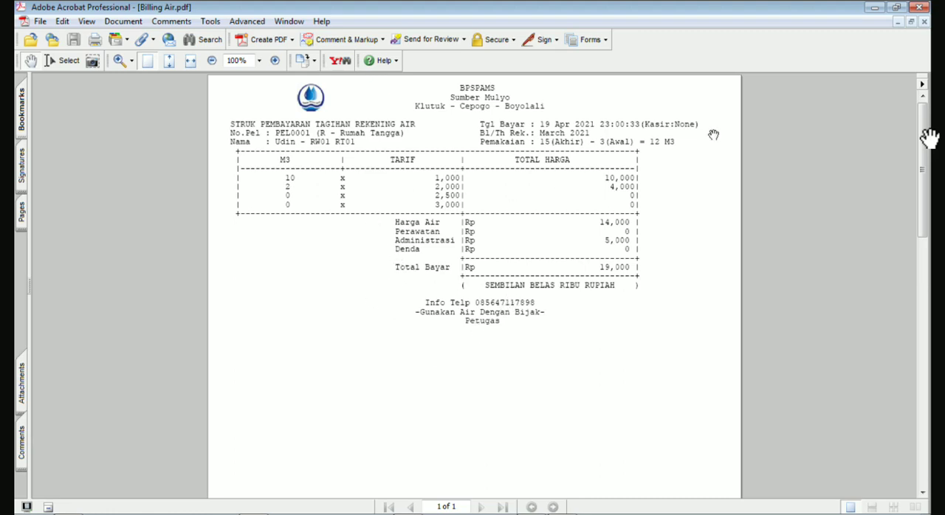
left_click(874, 7)
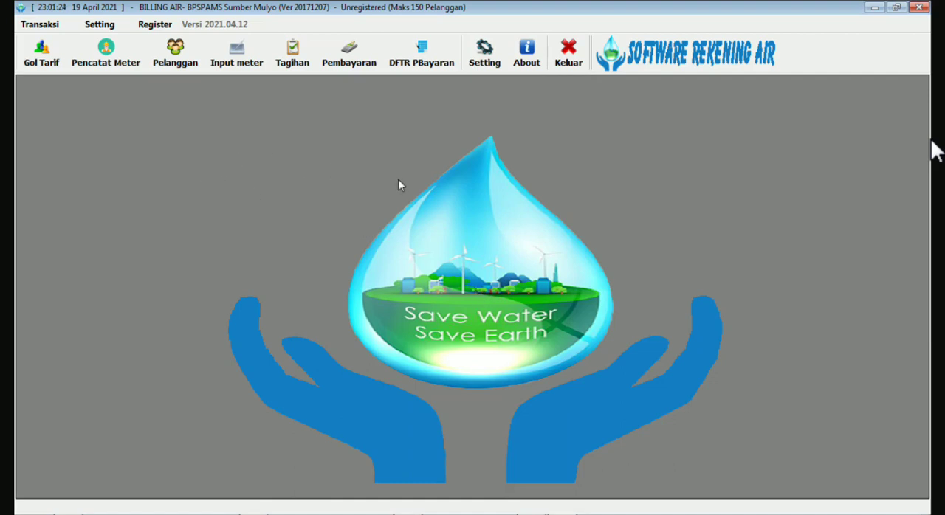
In the paper settings (Setting Kertas), try the 80 mm, A4 and 58 mm options, and settle on the 14 x 12 cm continuous form.
left_click(99, 24)
left_click(124, 57)
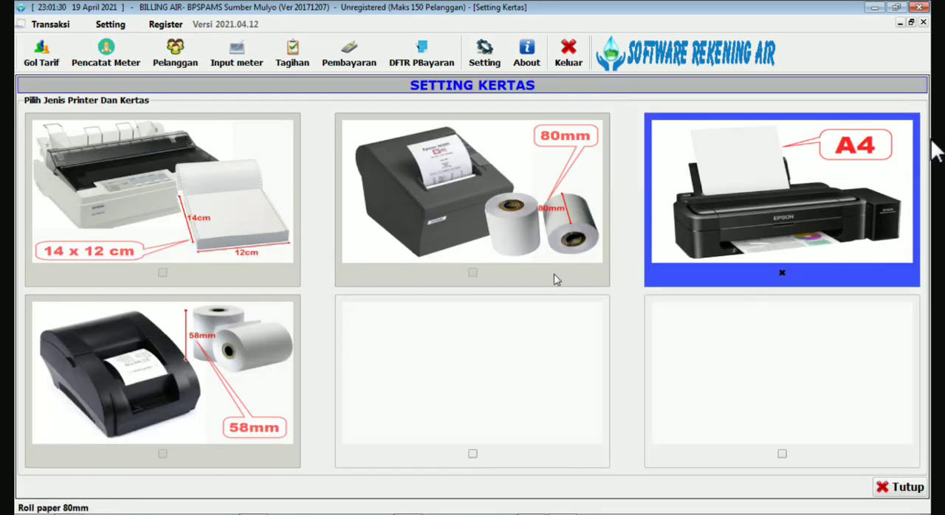
left_click(473, 273)
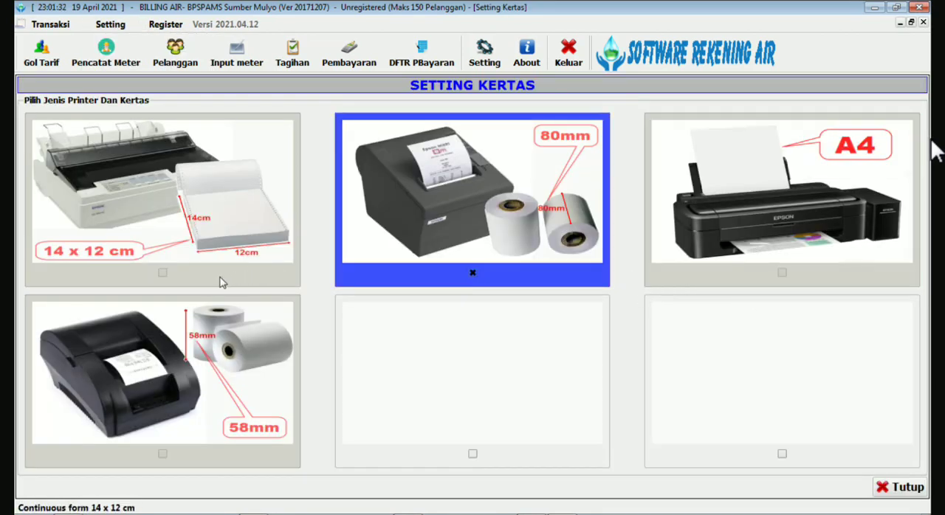
left_click(162, 273)
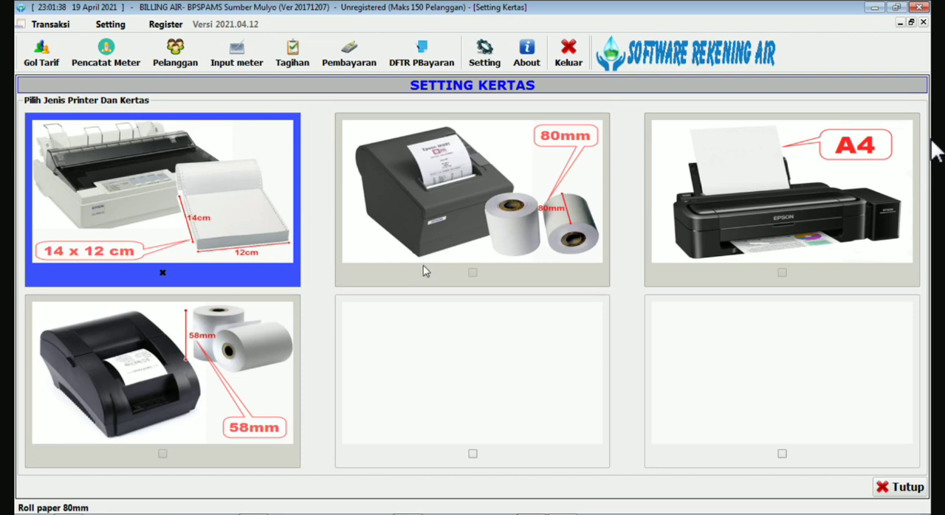
left_click(472, 273)
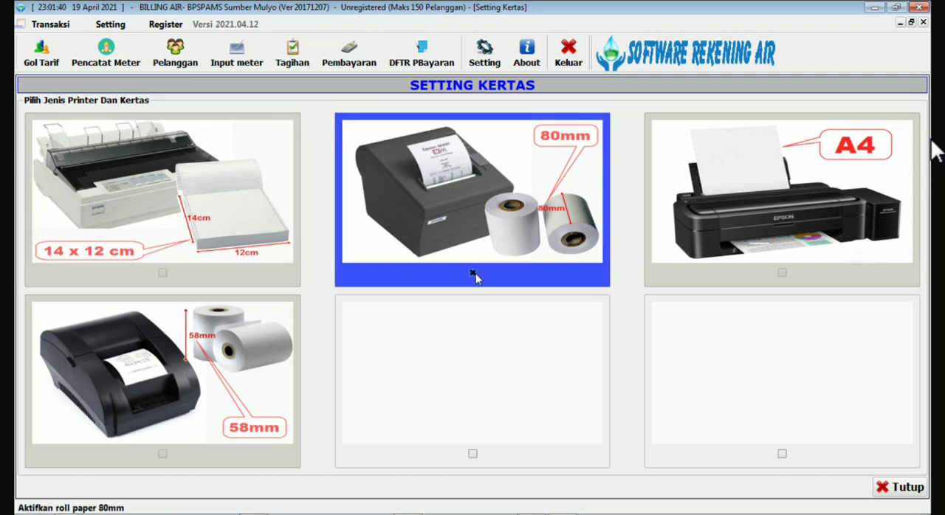
left_click(782, 273)
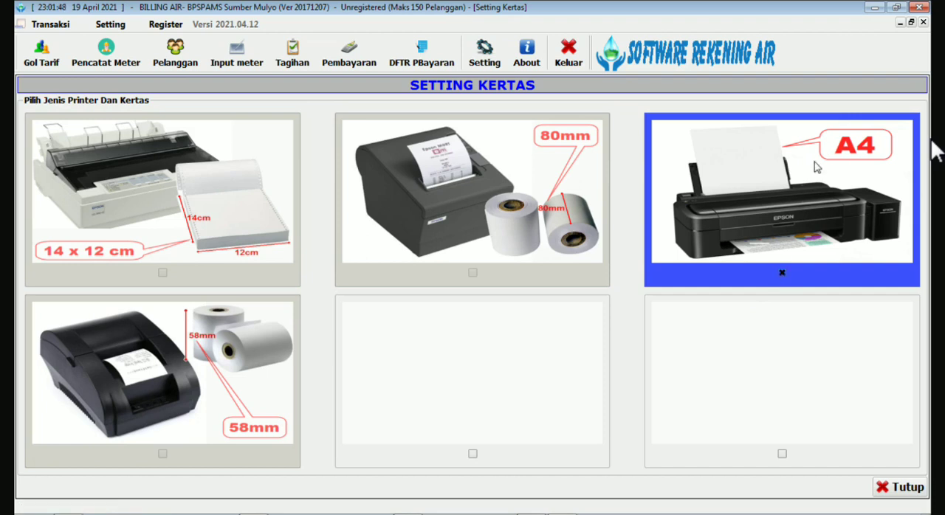
left_click(162, 453)
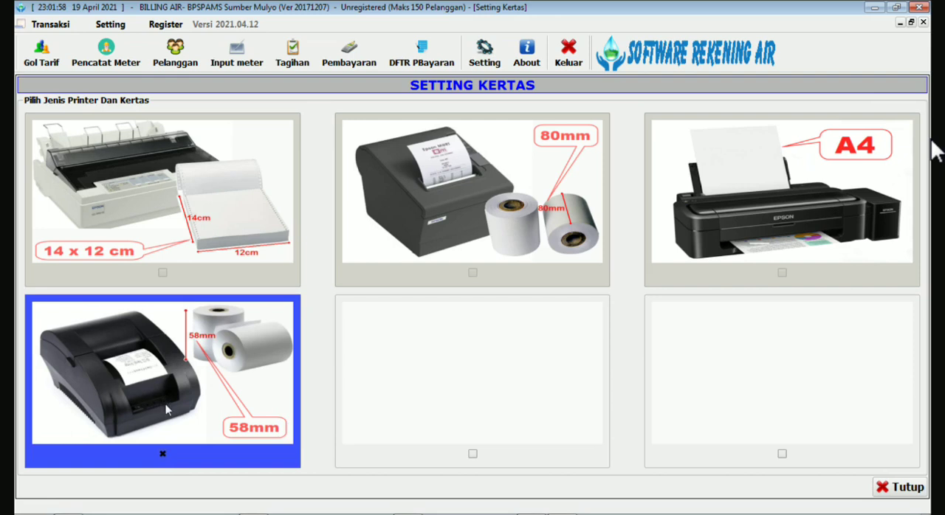
left_click(473, 273)
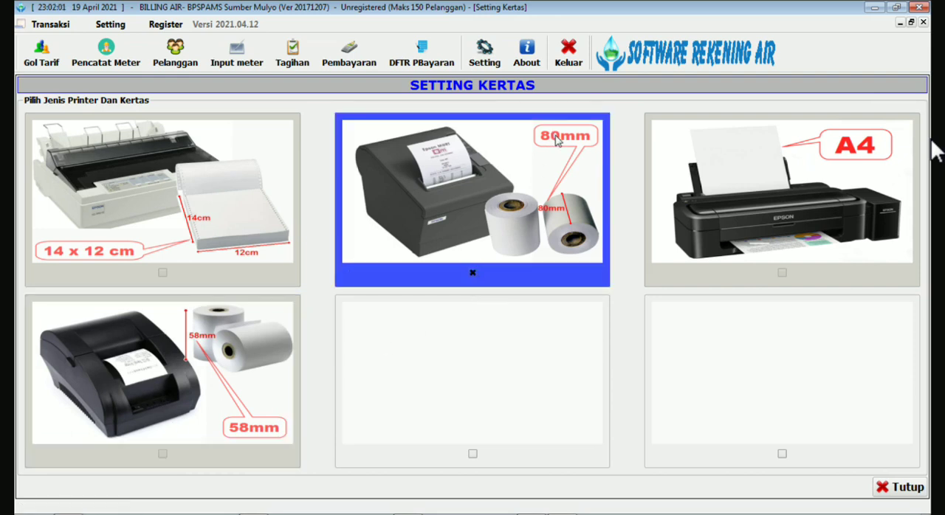
key("ctrl")
key("ctrl")
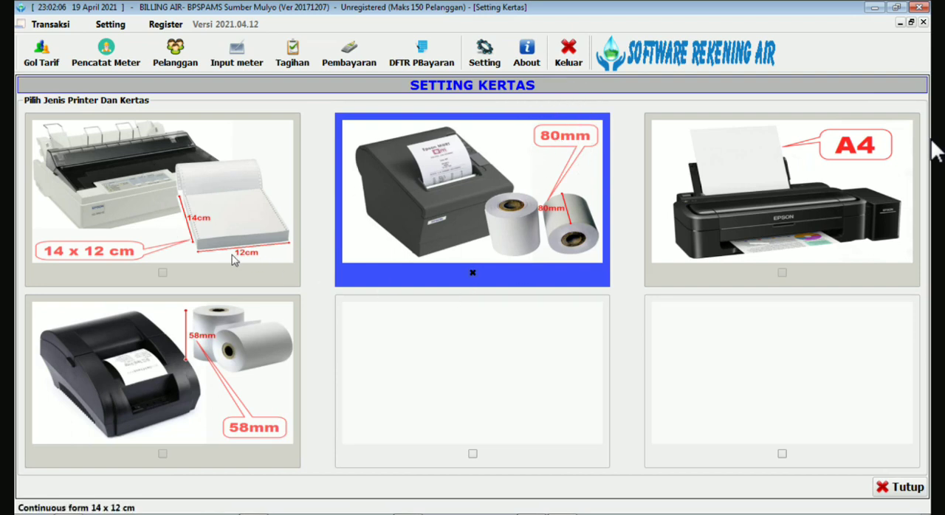
left_click(164, 271)
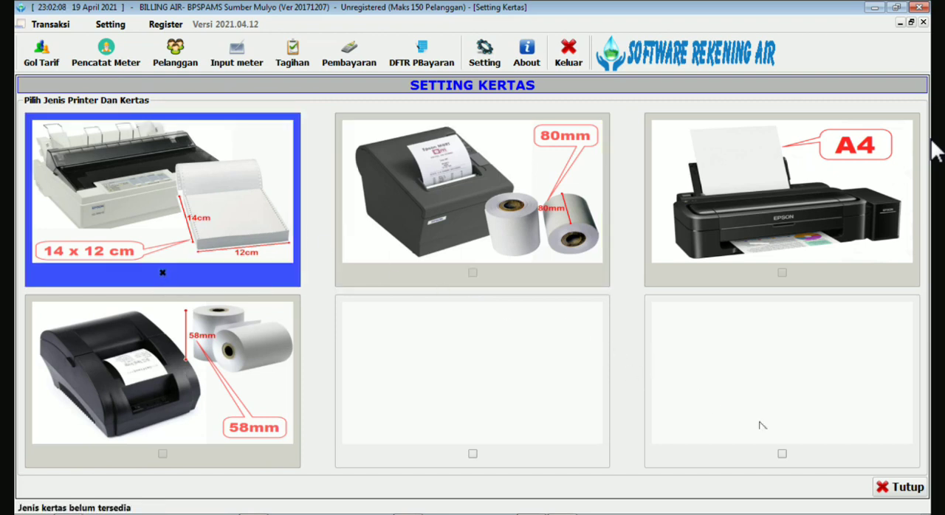
left_click(904, 486)
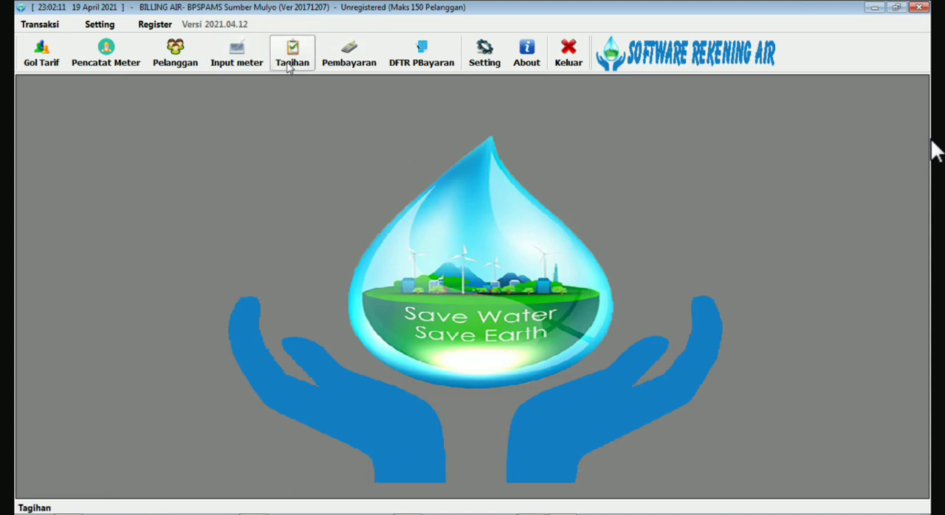
left_click(350, 54)
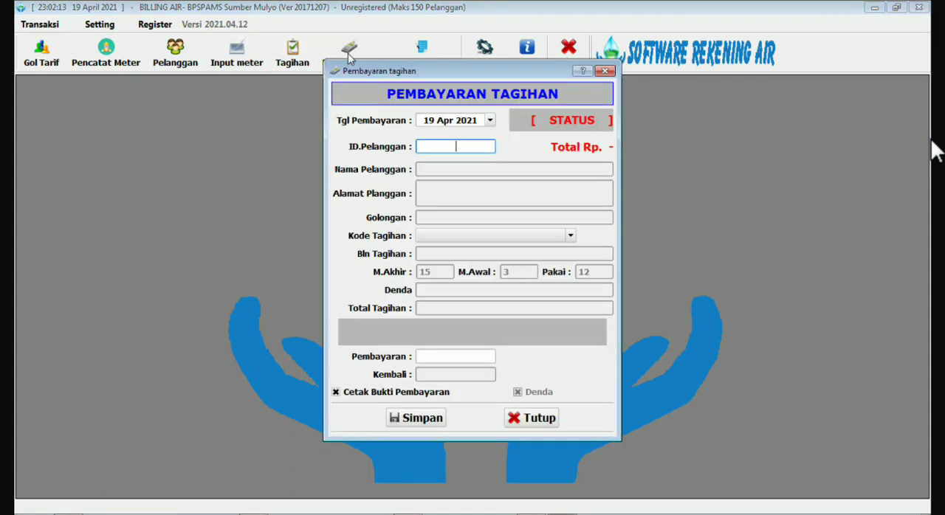
left_click_drag(394, 74, 364, 95)
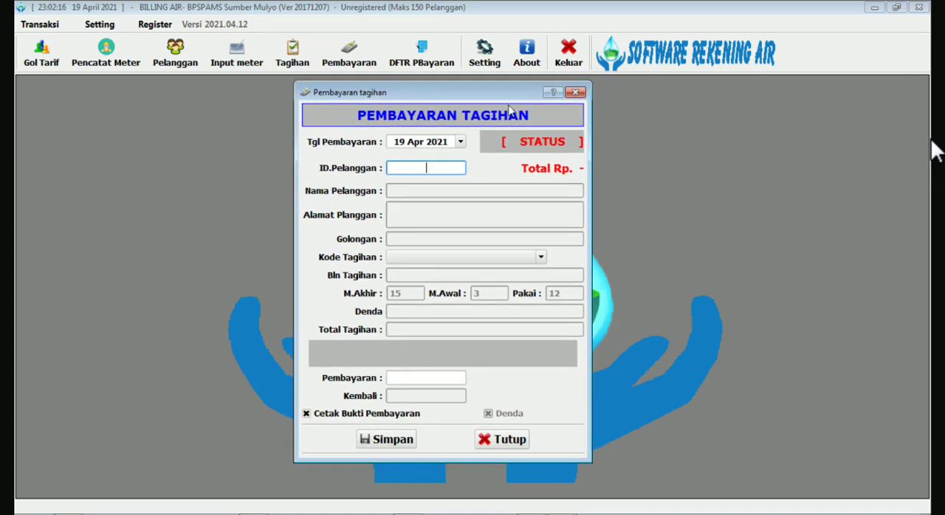
left_click(575, 94)
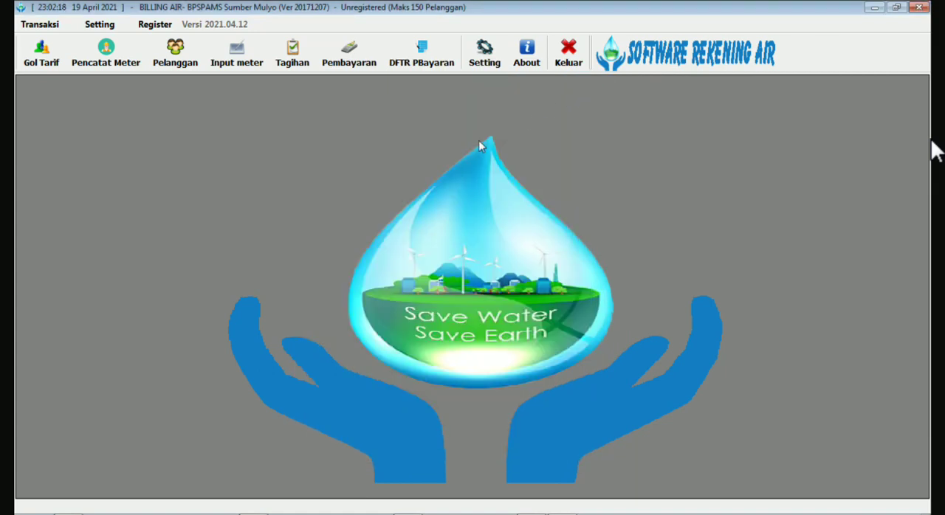
Open the payment list (Daftar Pembayaran) and mark the March 2021 payment for reprinting (Cetak Ulang).
left_click(422, 54)
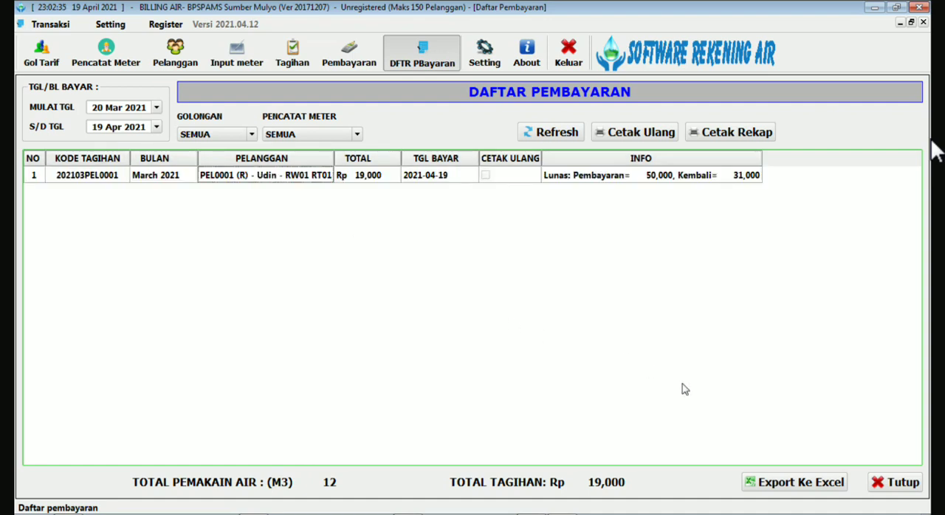
left_click(803, 485)
left_click(486, 180)
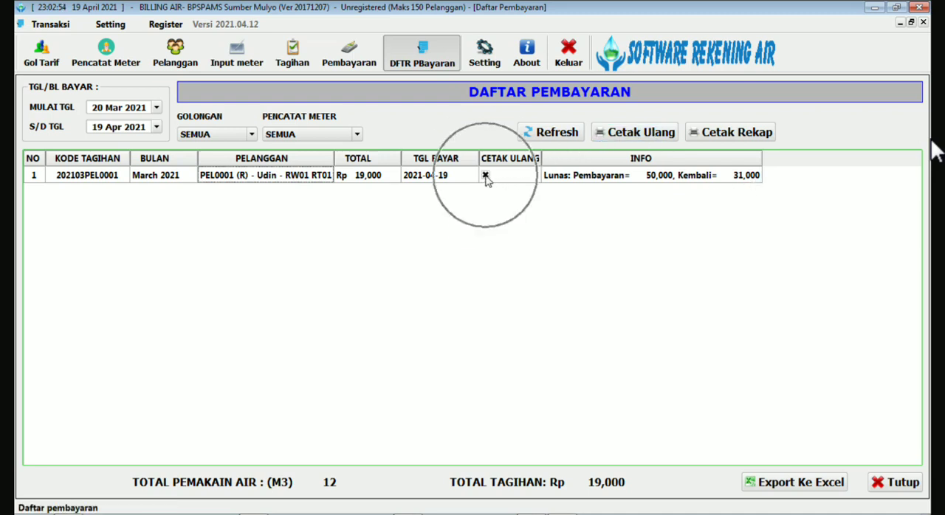
Reprint the marked payment's receipt and save it on the Desktop as Billing Air1.pdf.
left_click(636, 140)
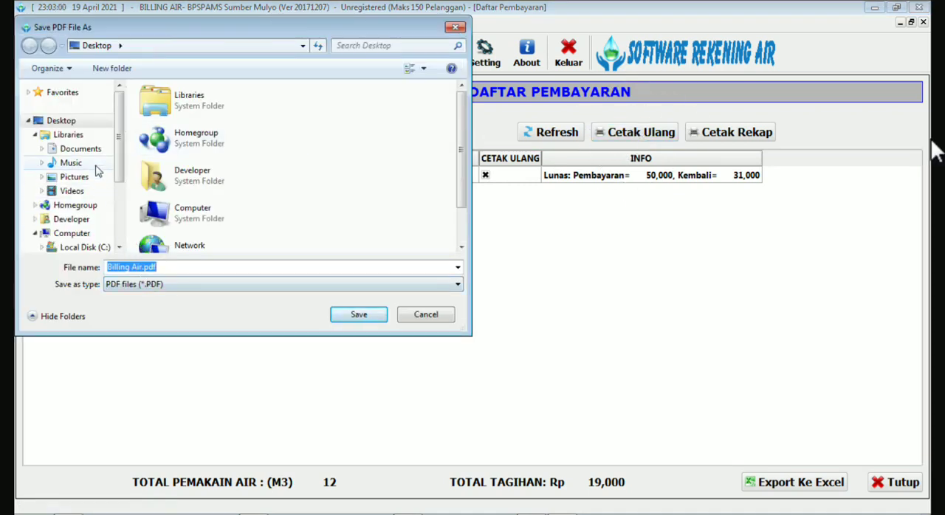
left_click(141, 267)
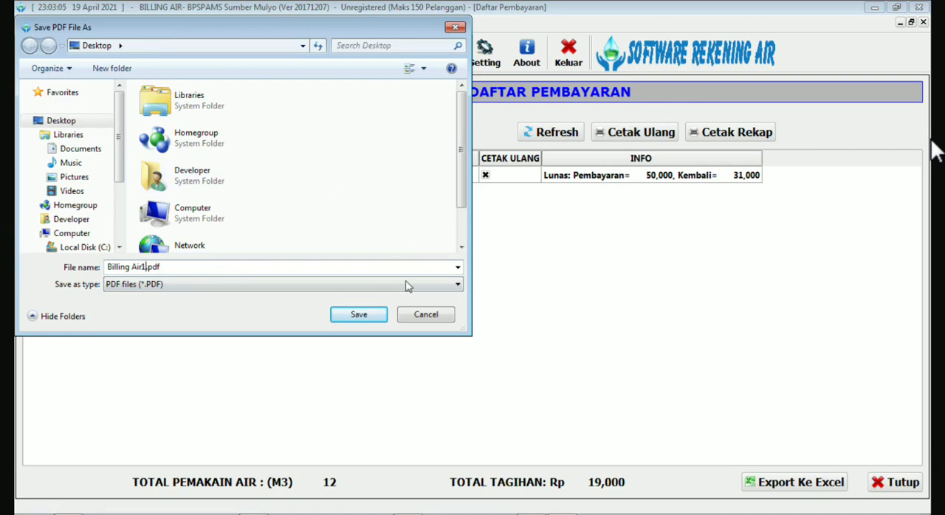
left_click(367, 316)
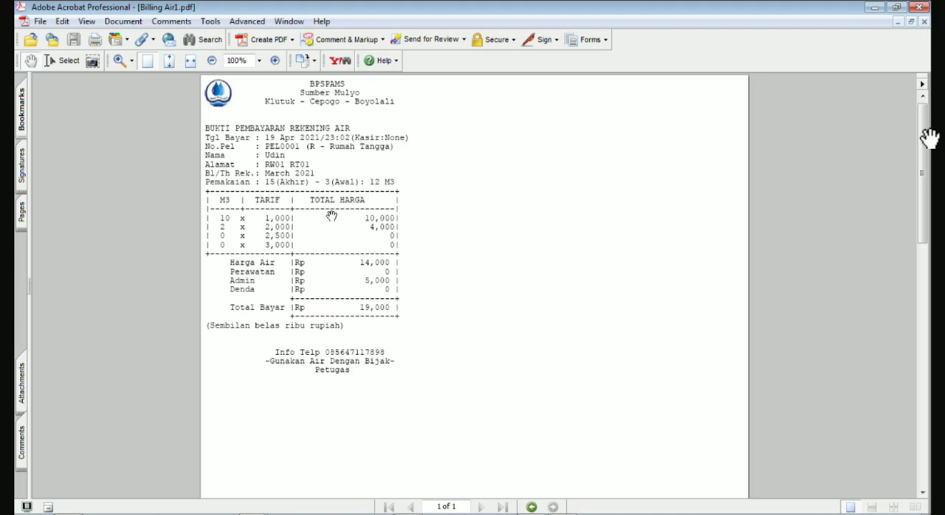
Look over the reprinted receipt, then close both receipt PDFs and Adobe Acrobat.
left_click(925, 22)
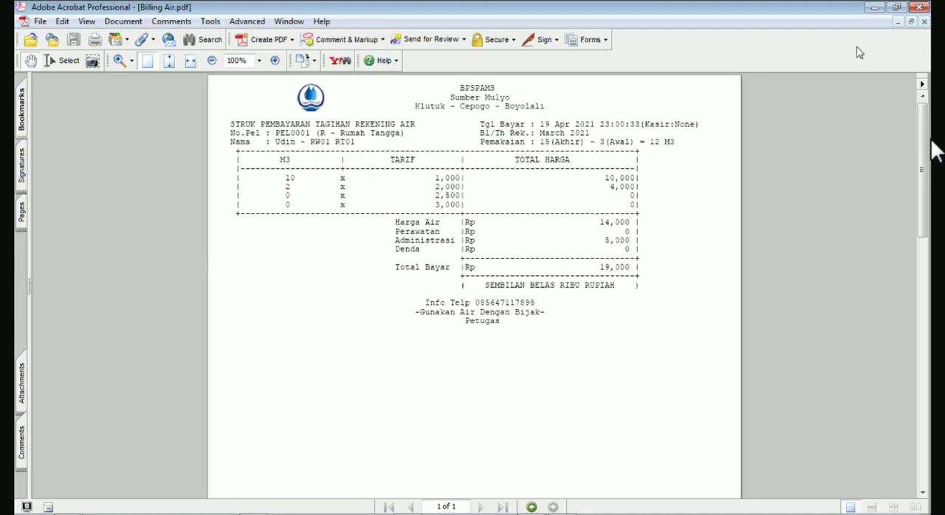
left_click(924, 22)
left_click(920, 9)
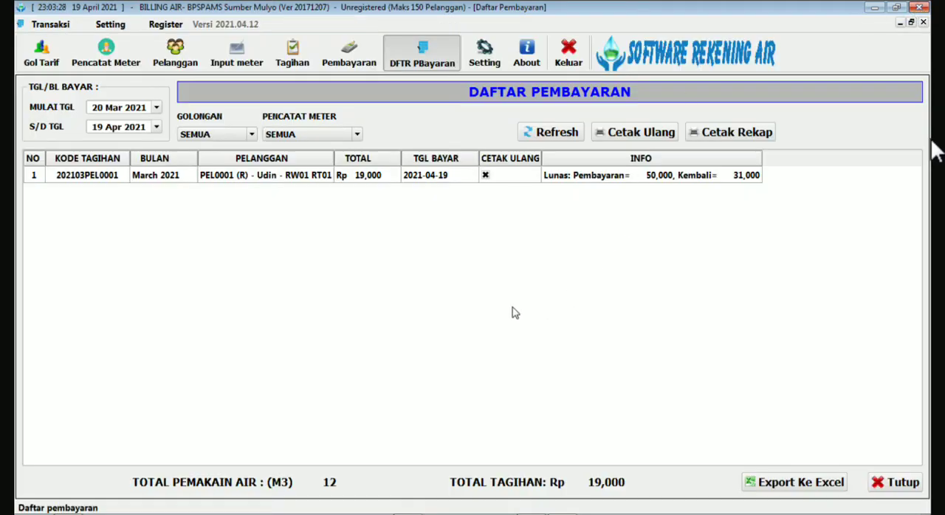
Open the program settings (Pengaturan), examine the receipt Header text, and open Billing Air.pdf from the desktop for comparison.
left_click(425, 59)
left_click(483, 52)
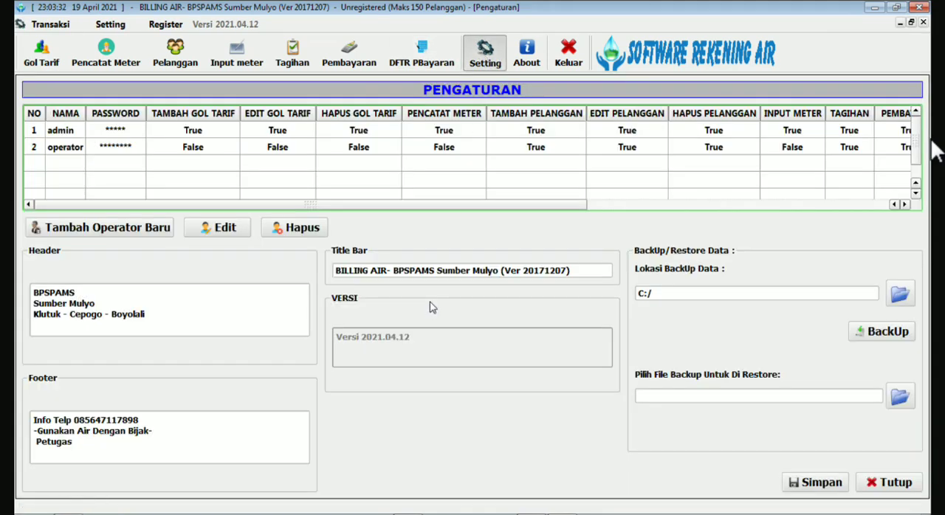
left_click(126, 294)
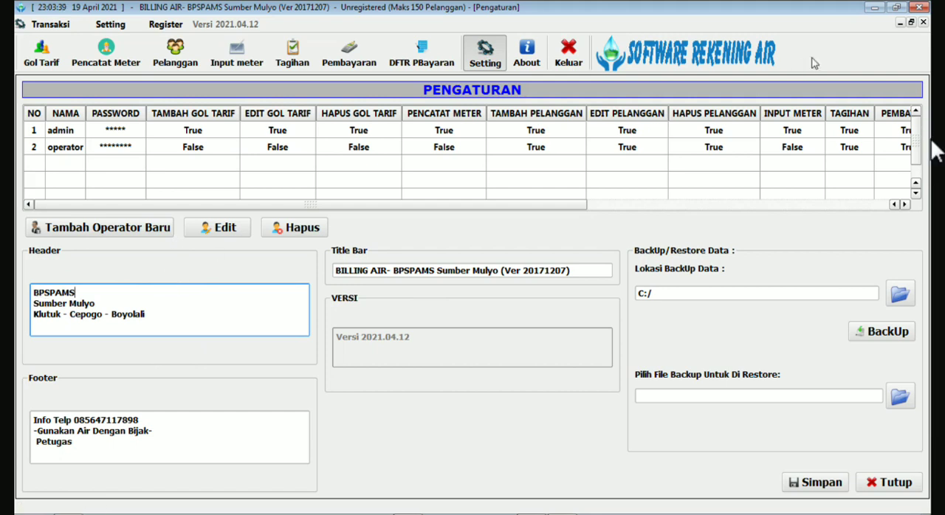
left_click(875, 8)
double_click(44, 266)
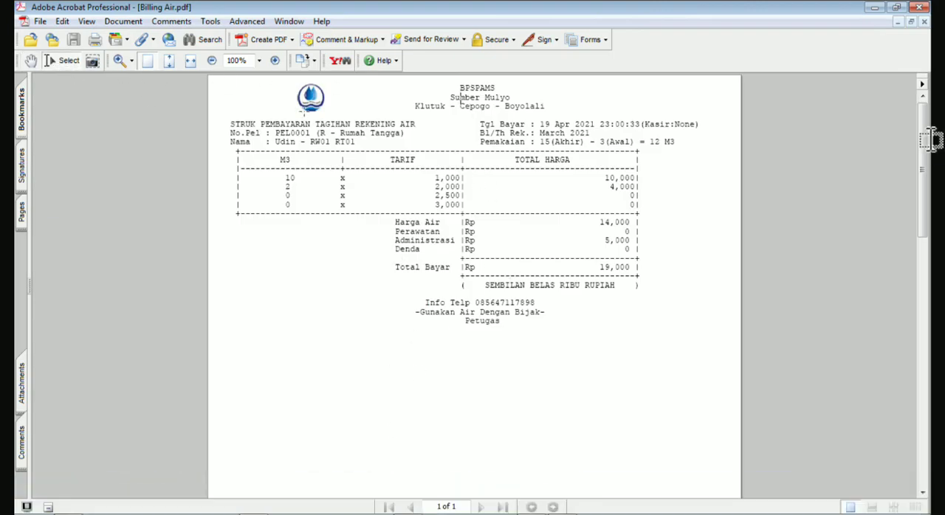
Examine the three header lines on the Billing Air.pdf receipt, and switch back to the Software Rekening Air settings.
left_click_drag(461, 87, 563, 106)
left_click(565, 109)
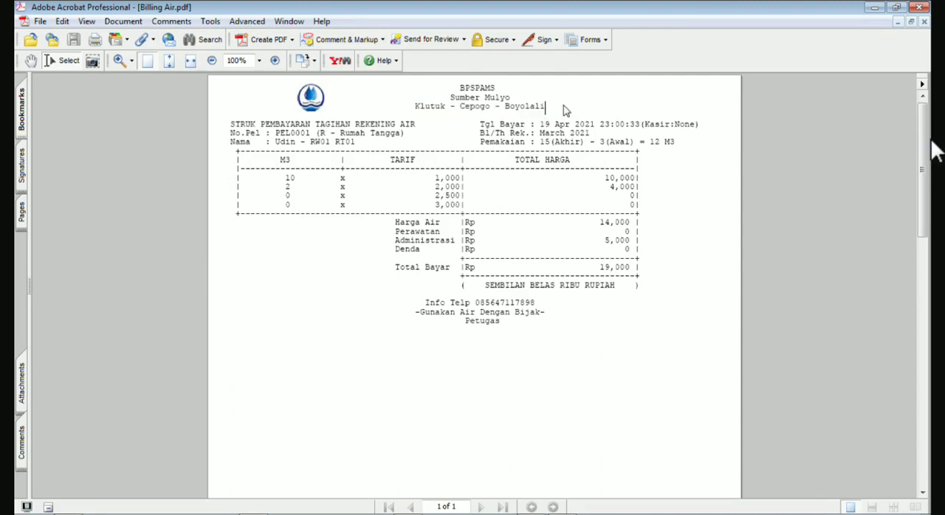
mouse_move(455, 513)
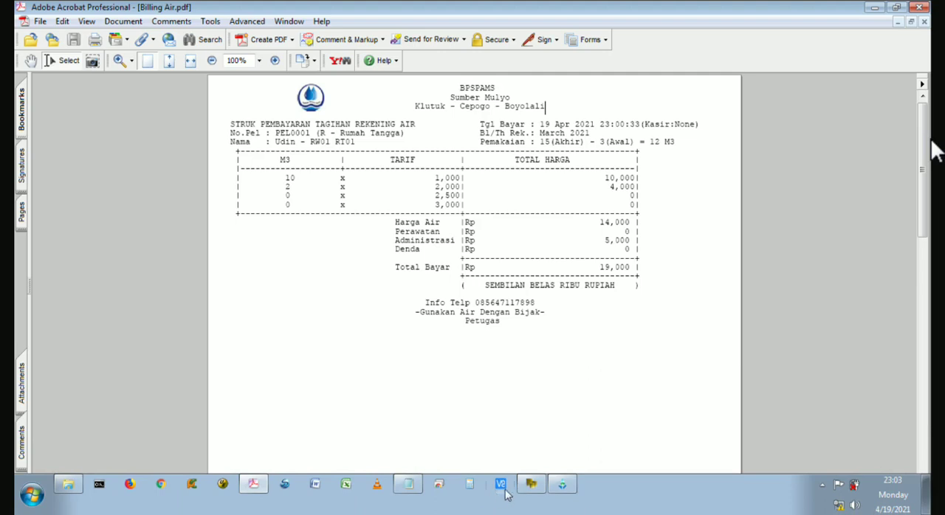
left_click(560, 487)
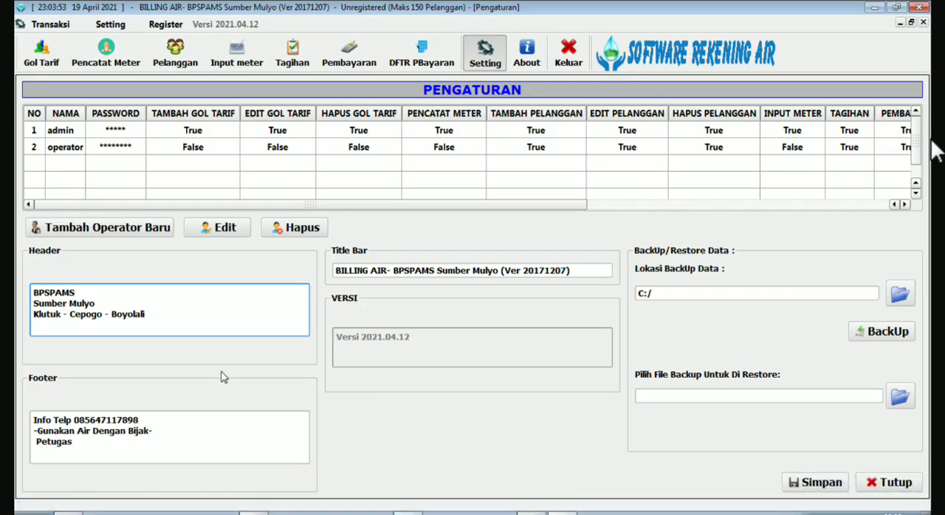
Compare the Footer text in the settings with the closing lines on the Billing Air.pdf receipt.
left_click_drag(33, 427, 171, 452)
left_click(174, 446)
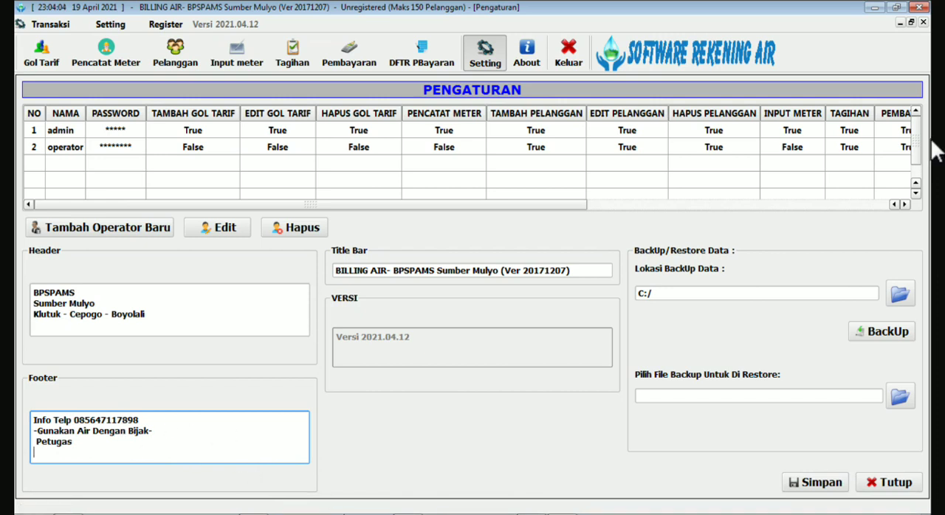
mouse_move(465, 508)
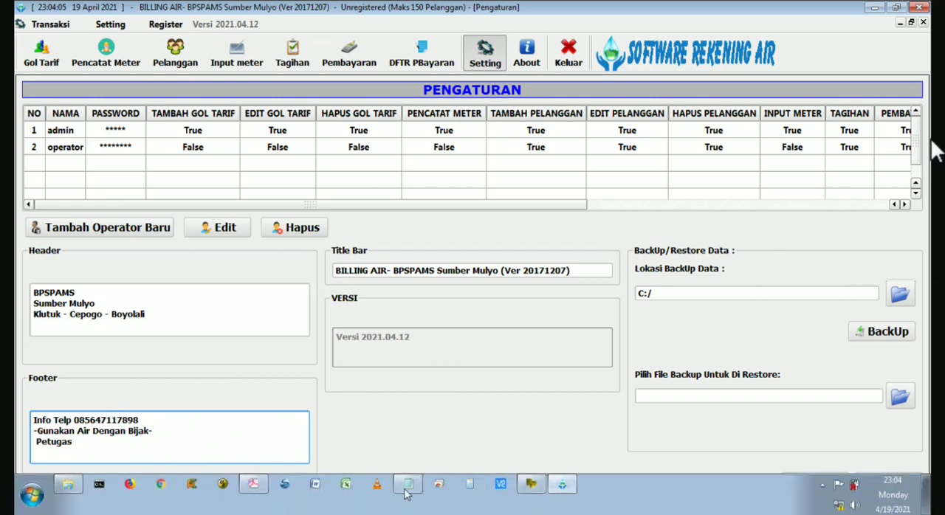
left_click(253, 484)
left_click_drag(428, 303, 574, 332)
left_click(574, 332)
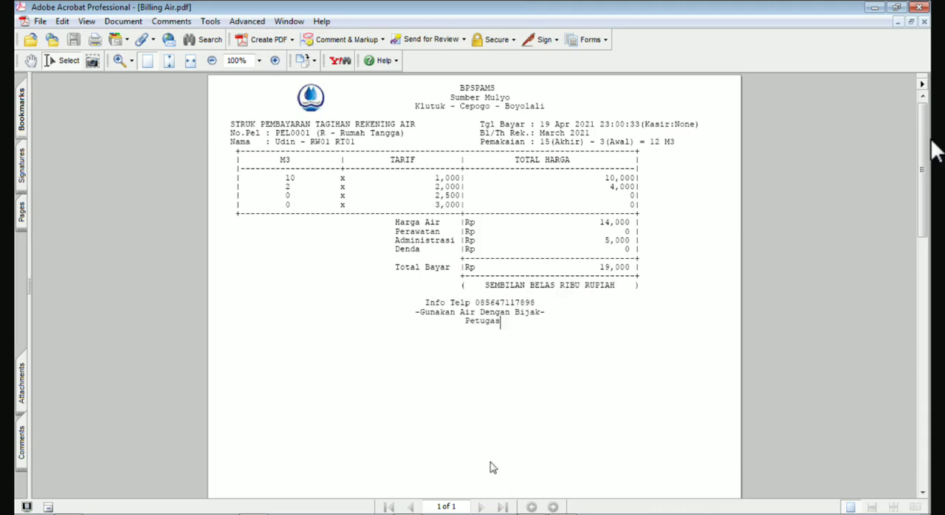
mouse_move(501, 514)
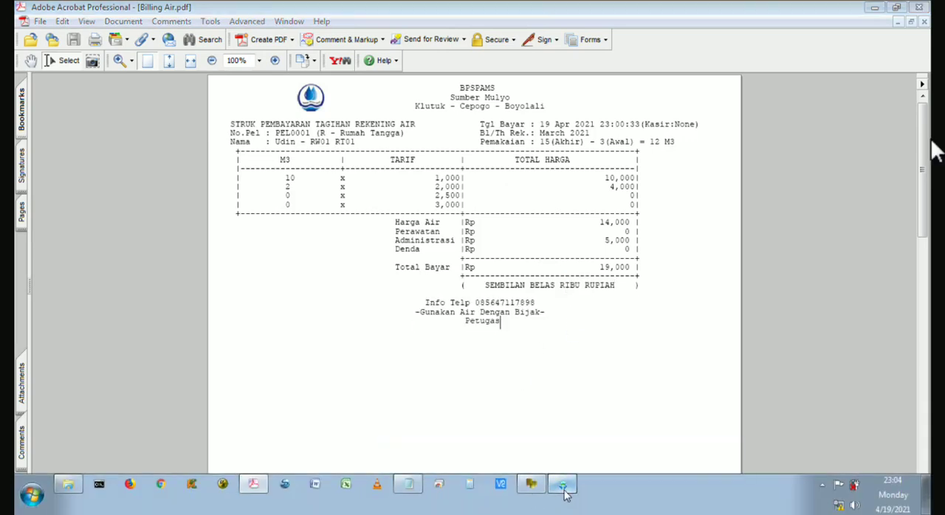
left_click(563, 487)
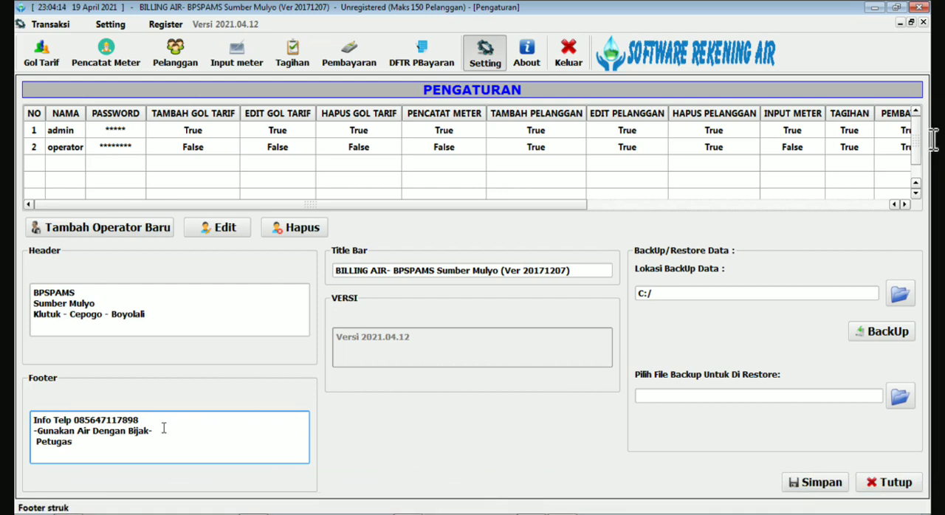
left_click(828, 487)
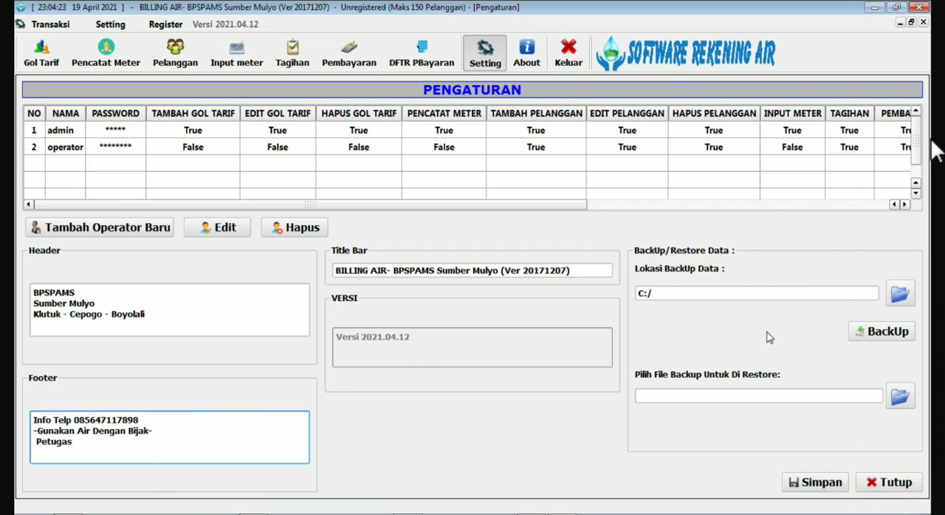
Set the backup location (Lokasi BackUp Data) to Local Disk (C:) and back up the customer data there.
left_click(900, 294)
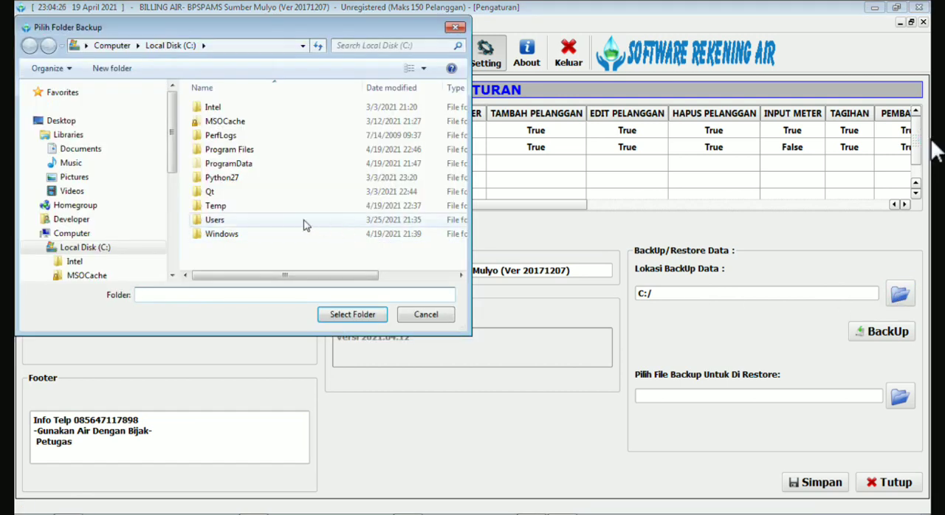
left_click(86, 249)
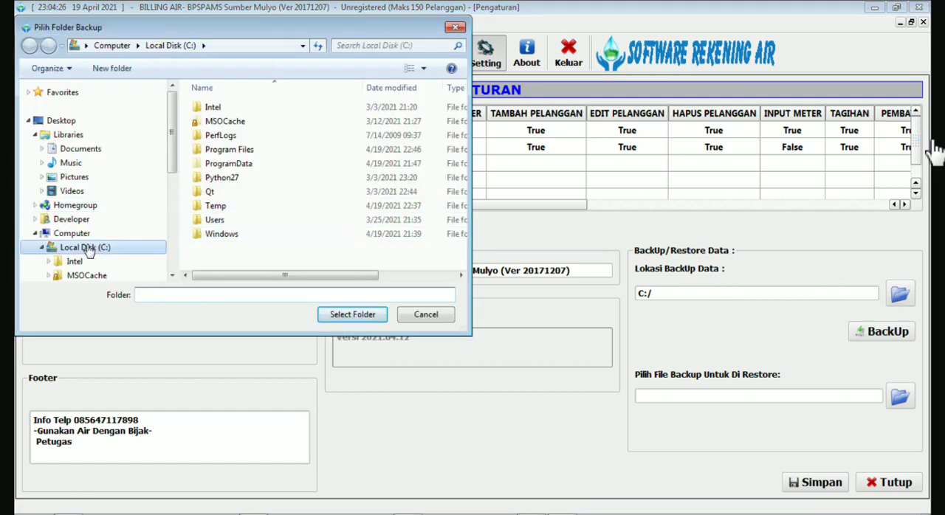
left_click(350, 318)
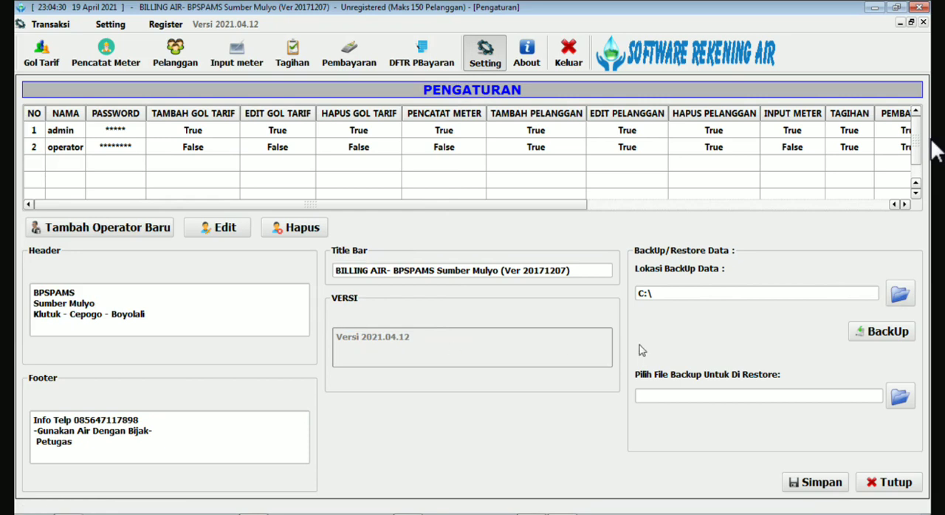
left_click(886, 334)
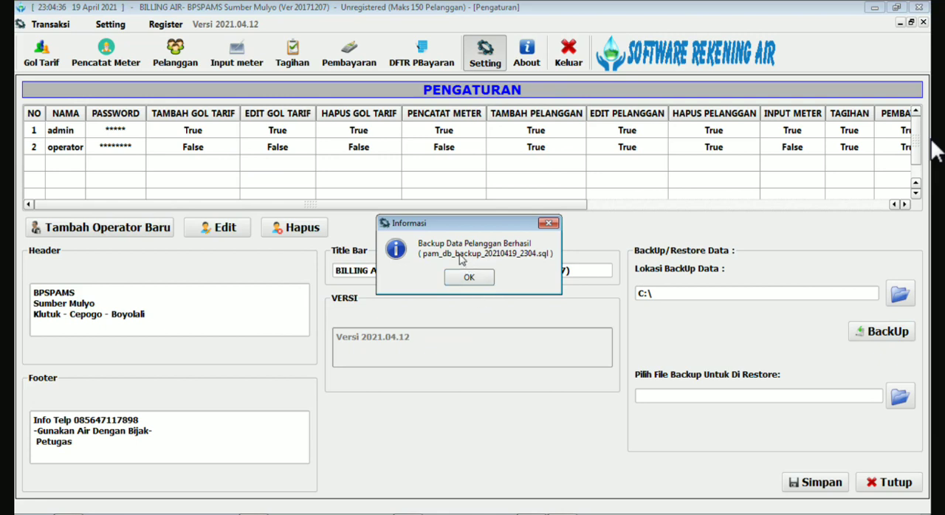
left_click(473, 292)
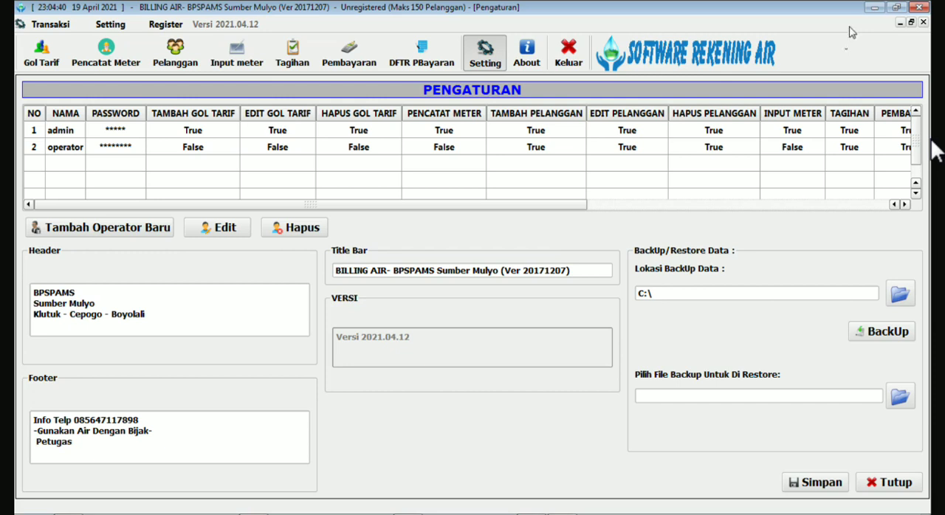
Minimise the open windows and locate the new SQL backup file on Local Disk (C:) in Windows Explorer.
left_click(646, 293)
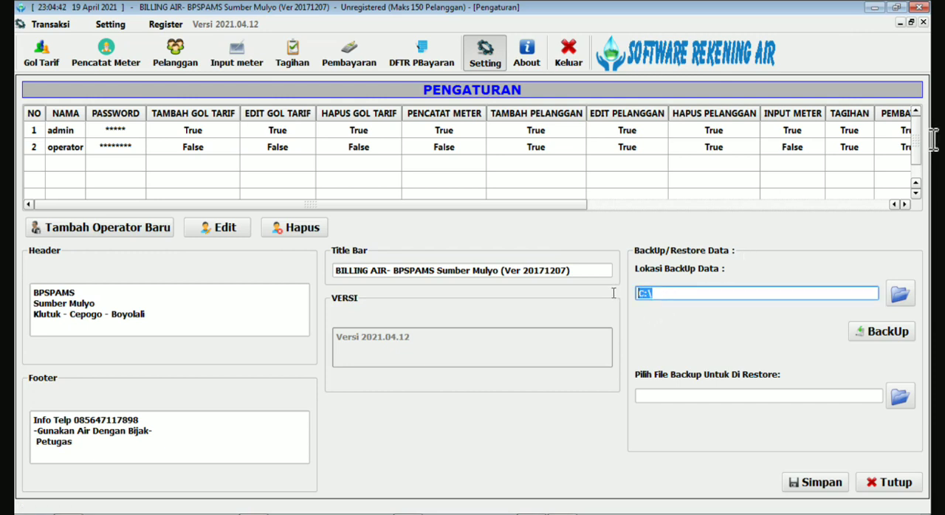
left_click(874, 6)
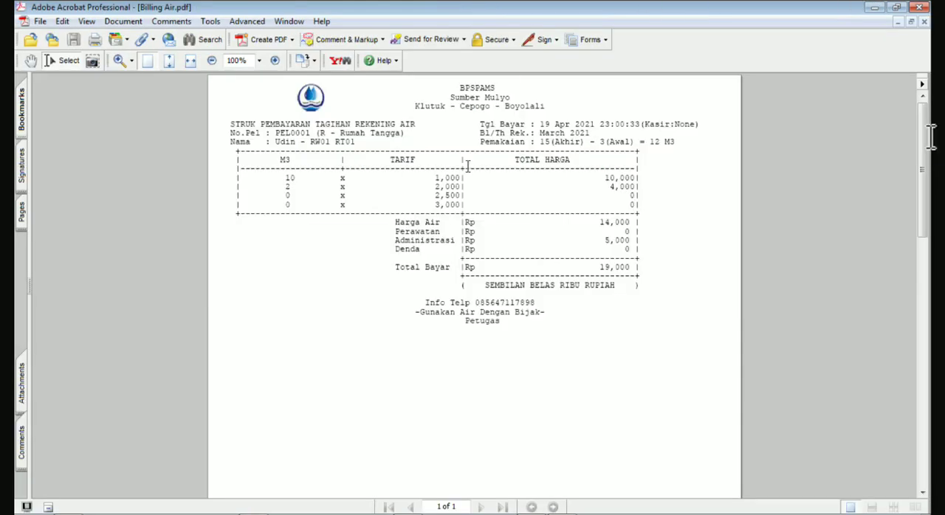
left_click(877, 7)
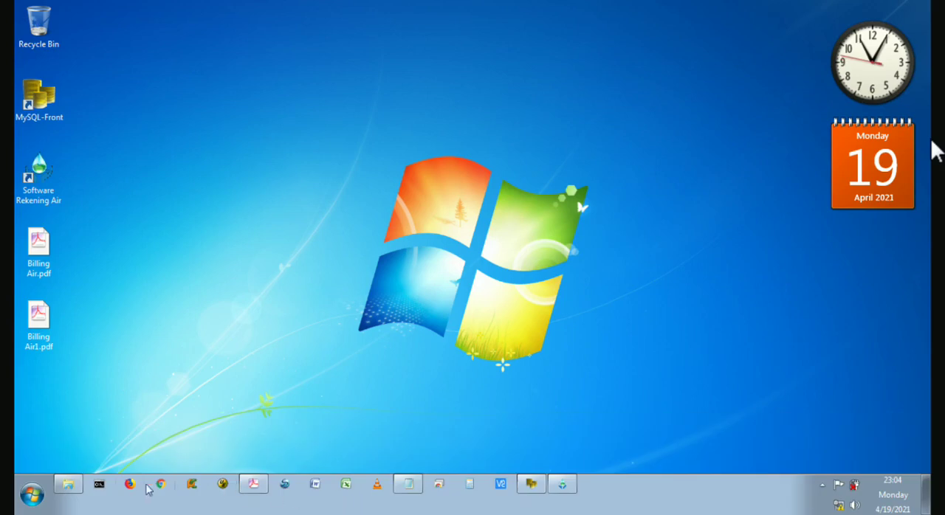
left_click(67, 484)
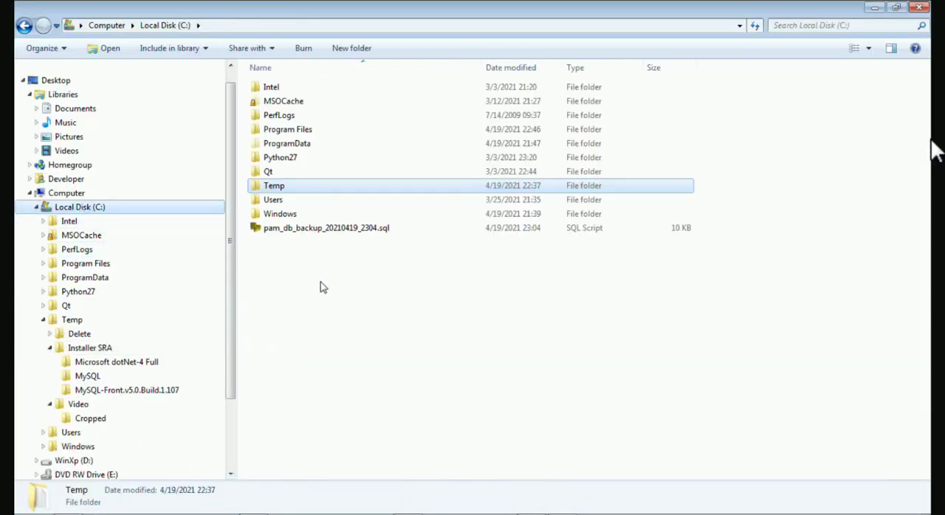
left_click(316, 230)
key("ctrl")
key("ctrl")
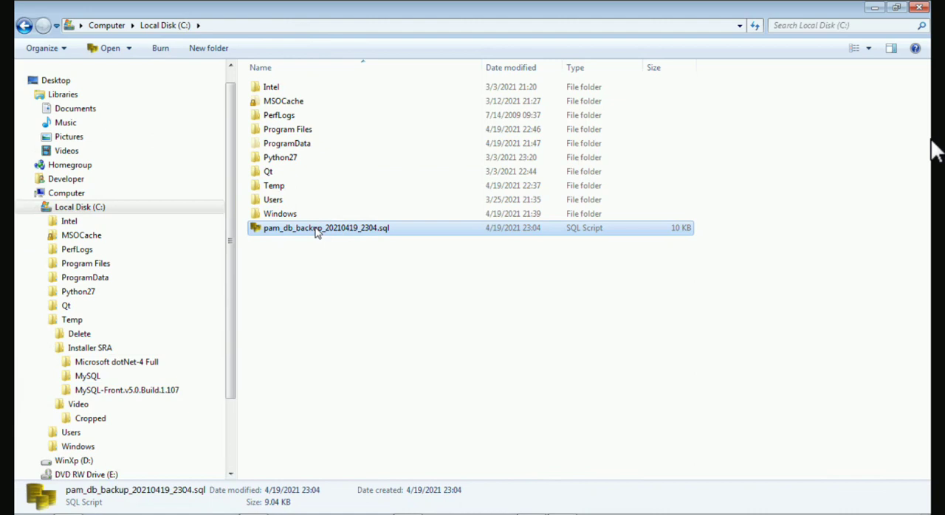
key("ctrl")
key("ctrl")
left_click(874, 7)
Back in Software Rekening Air, choose pam_db_backup_20210419_2304.sql as the restore file, examine the restore confirmation and decline it.
mouse_move(420, 514)
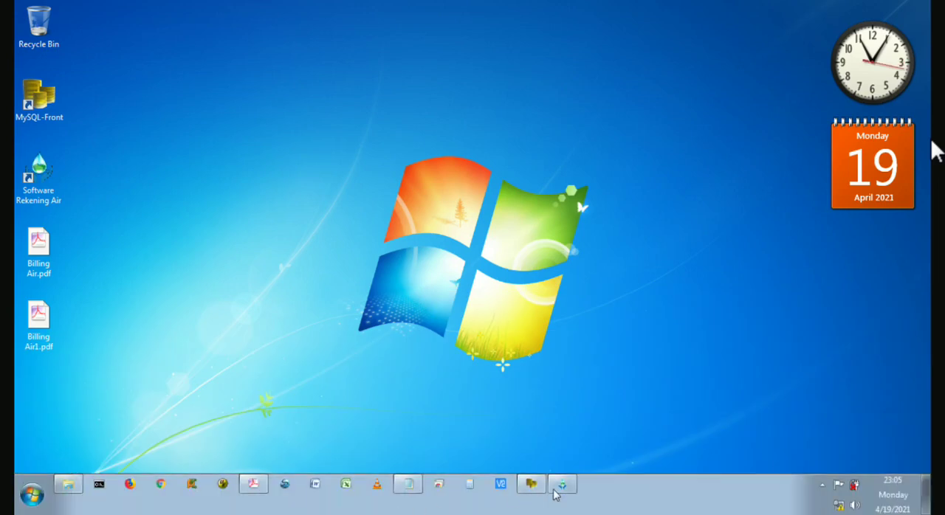
left_click(563, 486)
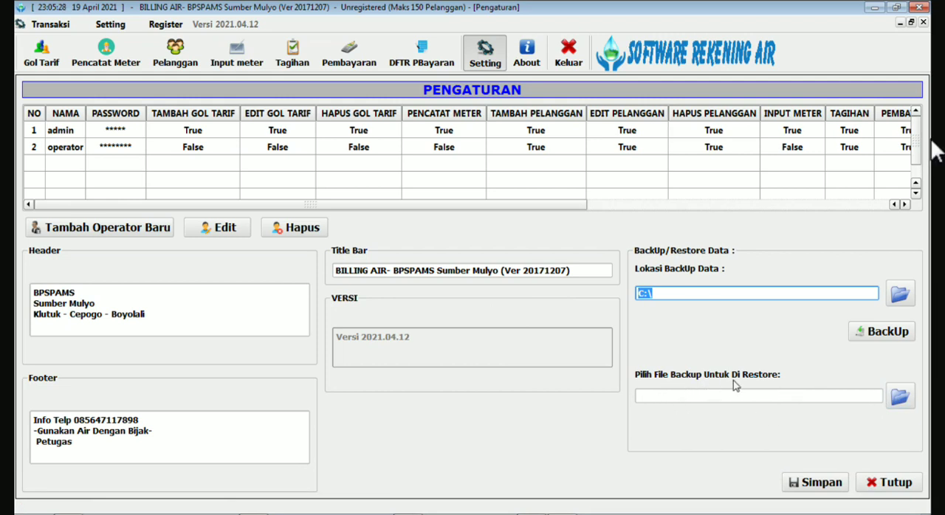
left_click(900, 398)
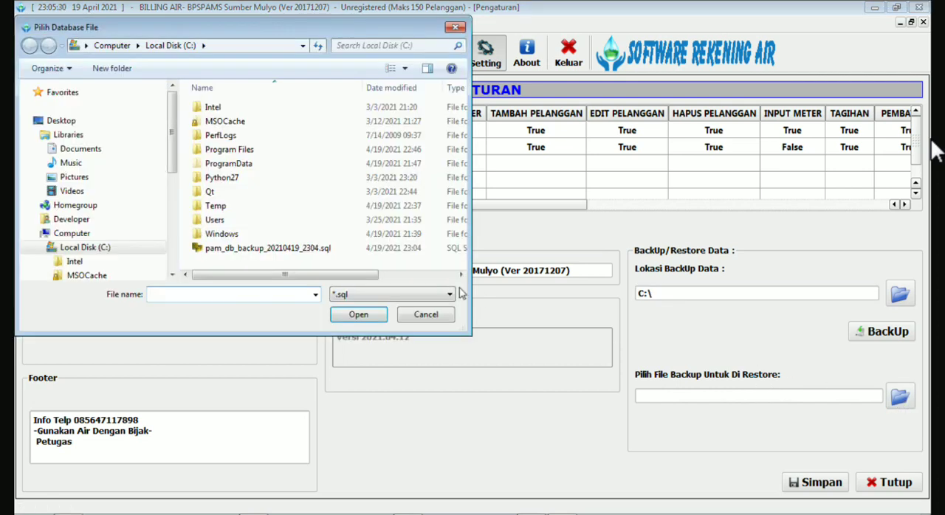
left_click(295, 251)
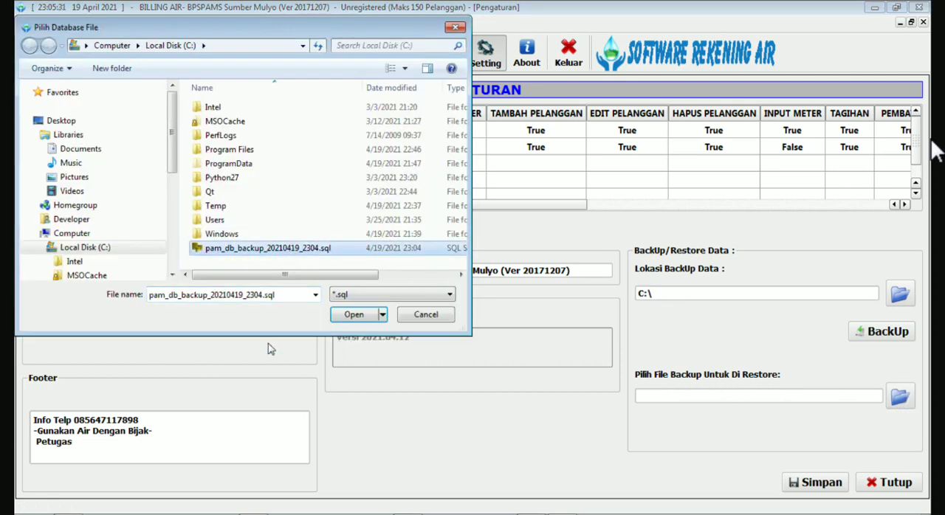
left_click(234, 238)
left_click(236, 249)
left_click(352, 316)
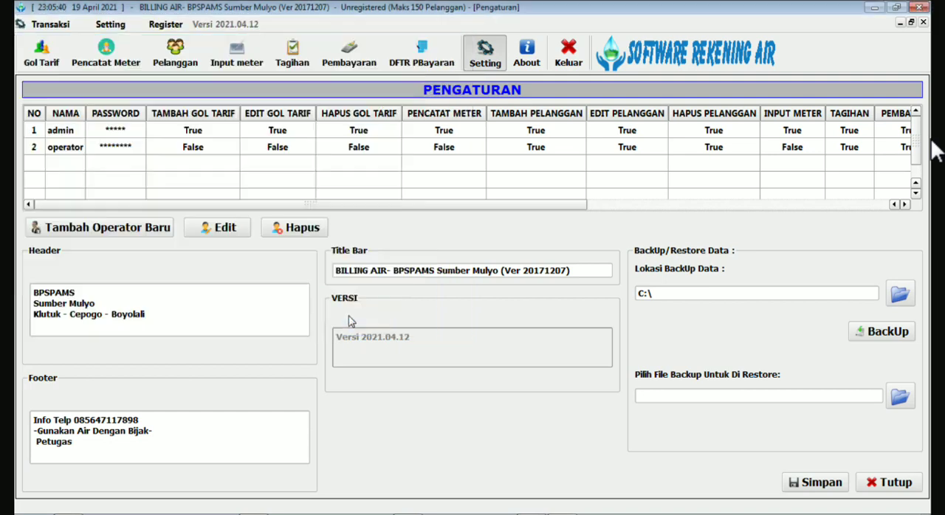
left_click_drag(520, 210, 516, 195)
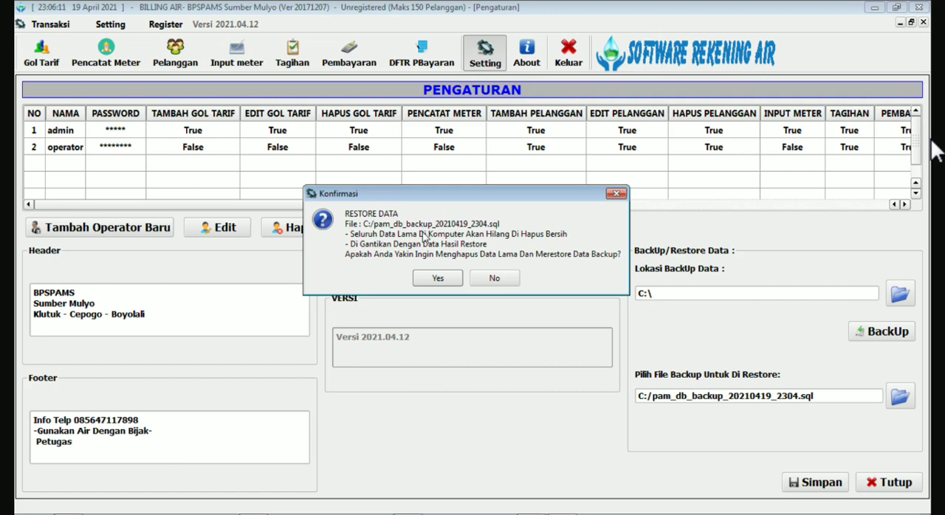
left_click(497, 280)
left_click(439, 281)
left_click(490, 279)
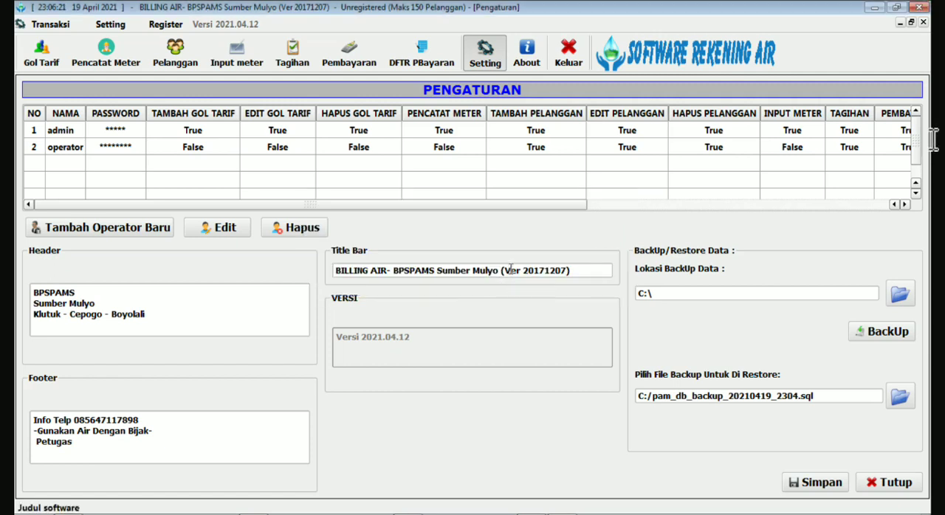
Close the settings, open the customer list (Pelanggan), and filter it by meter reader C0001 (RW01 RT01).
left_click(488, 56)
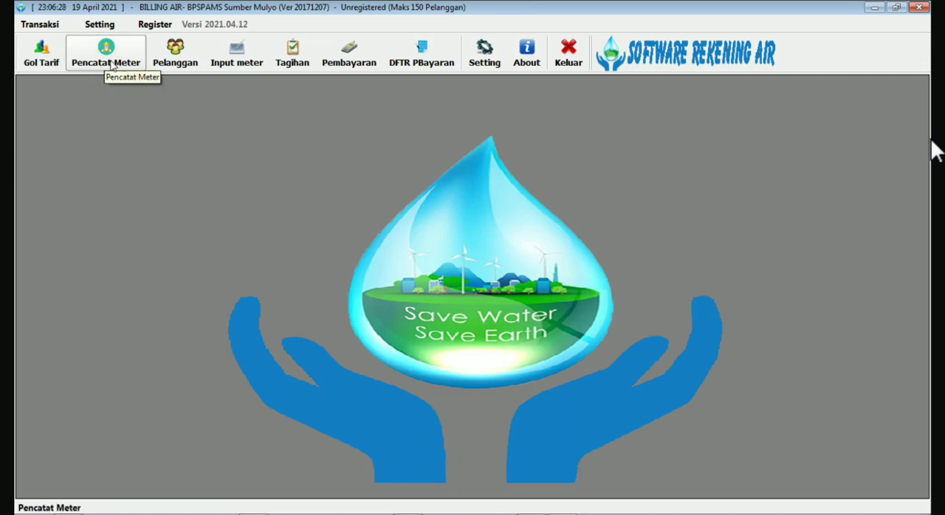
left_click(175, 53)
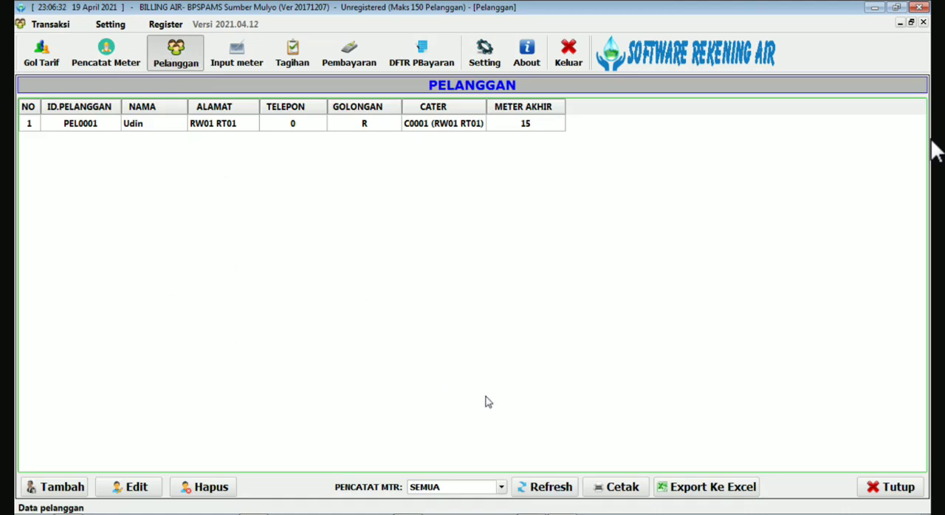
left_click(501, 489)
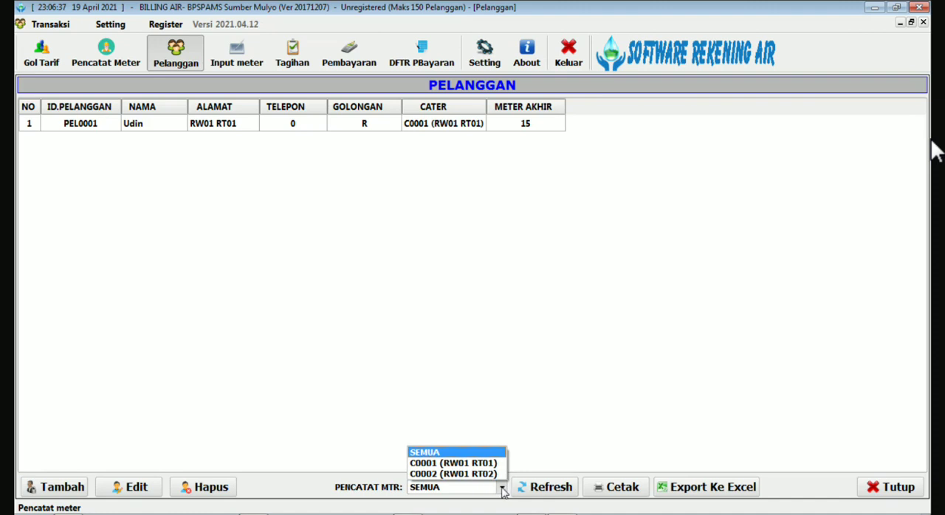
left_click(470, 464)
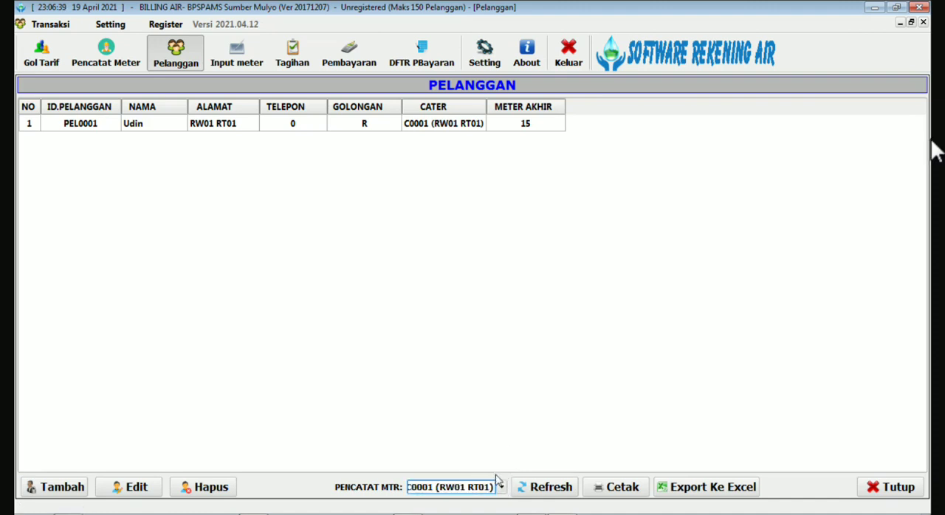
left_click(543, 490)
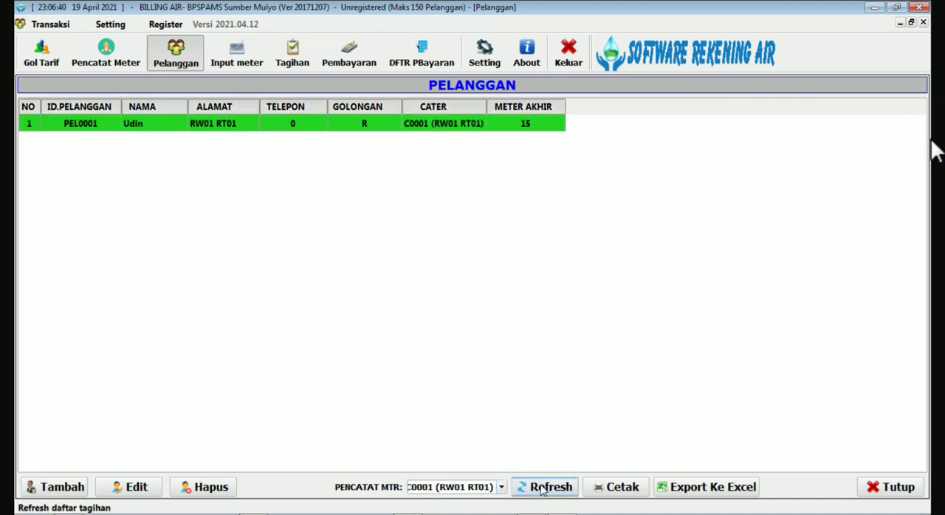
Filter the customer list by meter reader C0002 (RW01 RT02).
left_click(501, 488)
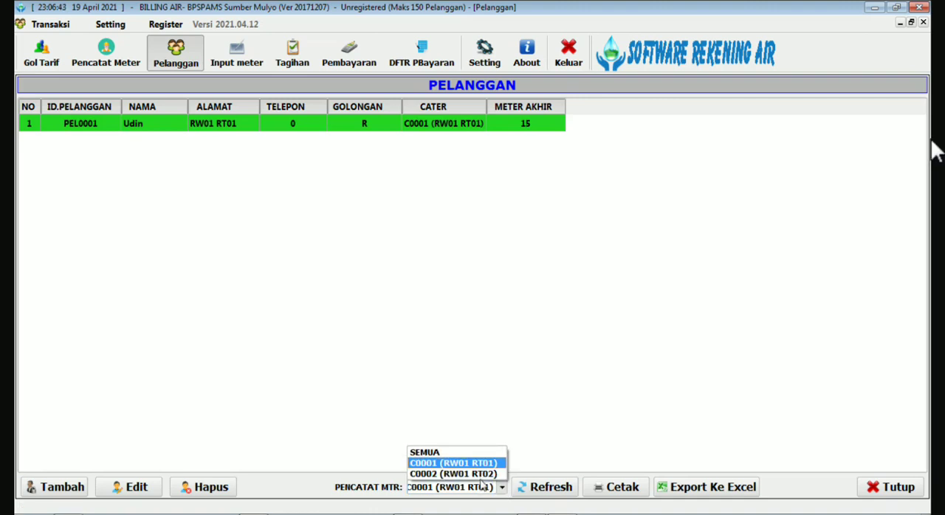
left_click(458, 476)
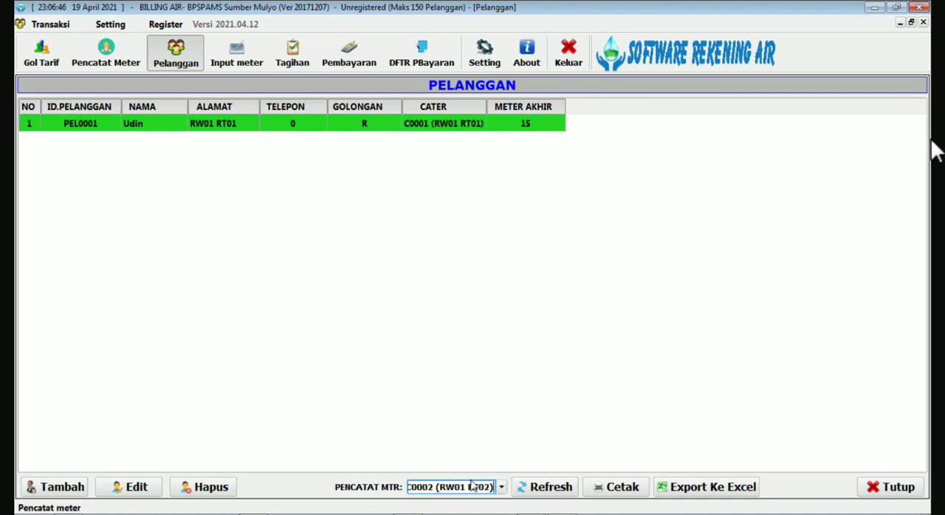
left_click(545, 491)
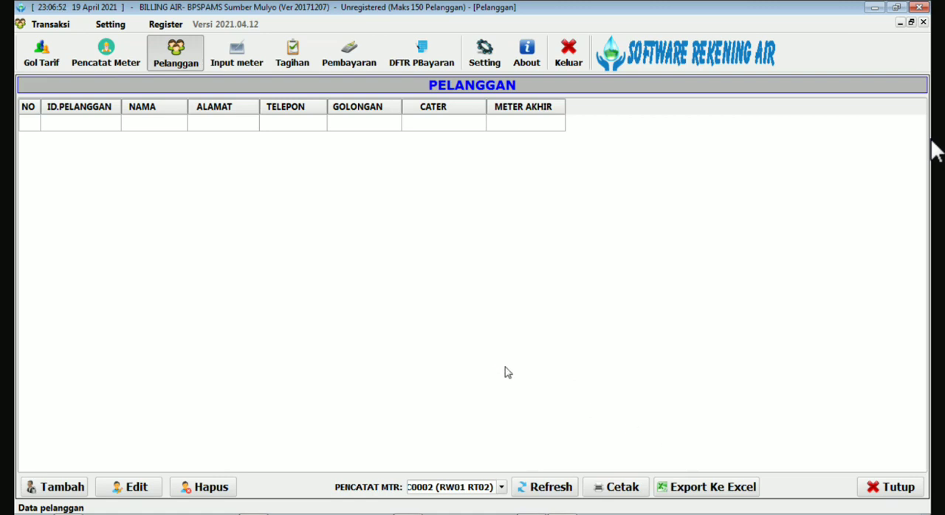
Close the customer list (Pelanggan) and exit Software Rekening Air, confirming the exit.
left_click(887, 487)
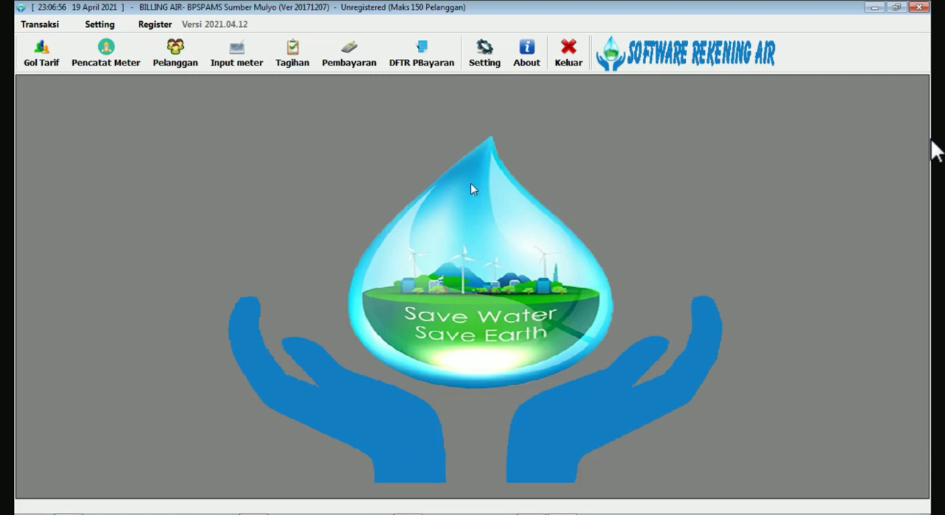
left_click(568, 54)
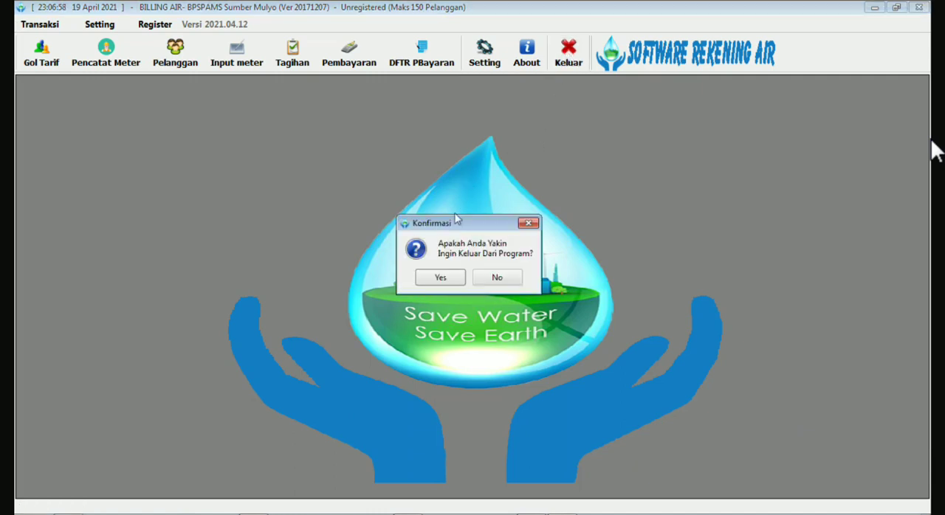
left_click(442, 278)
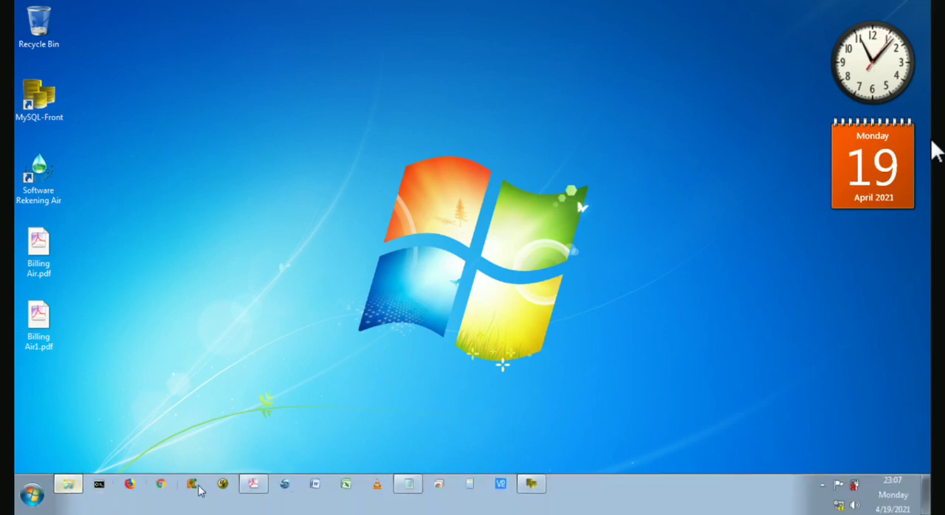
Close Billing Air.pdf in Adobe Acrobat and the untitled Notepad document.
left_click(263, 492)
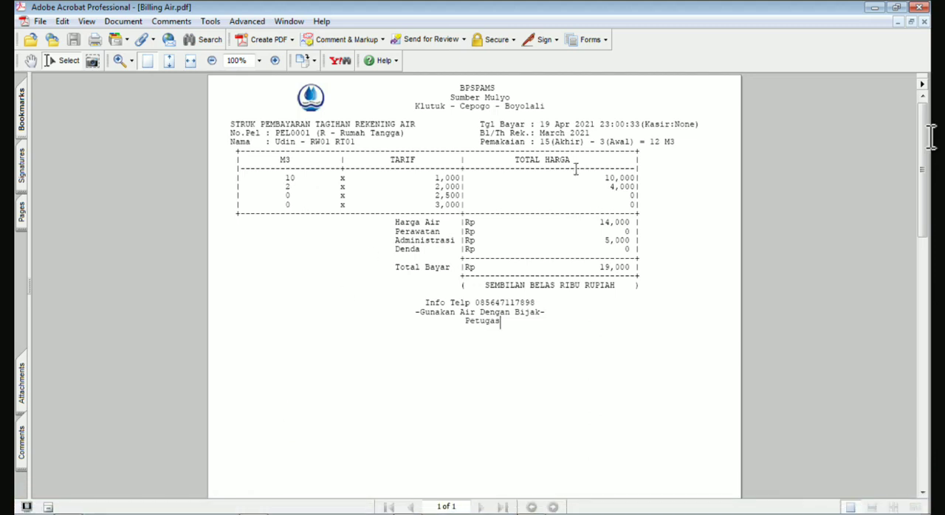
left_click(919, 6)
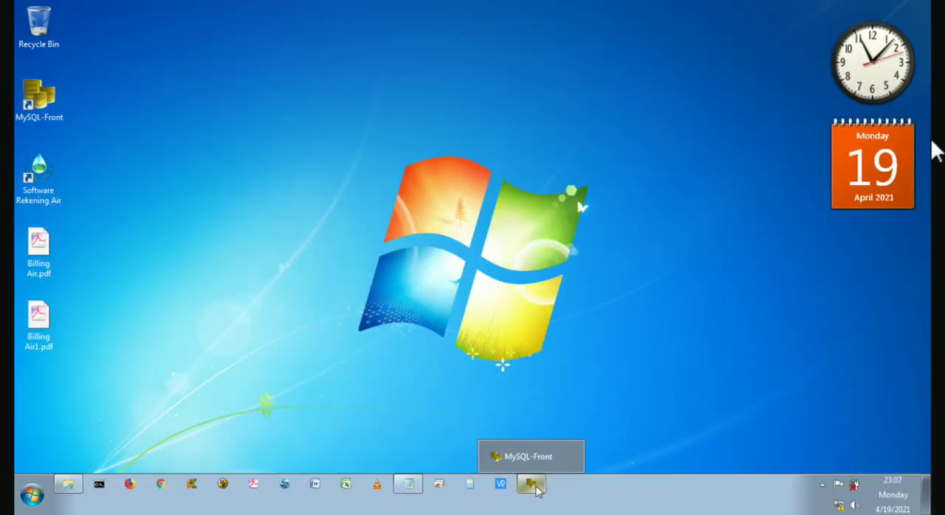
mouse_move(411, 488)
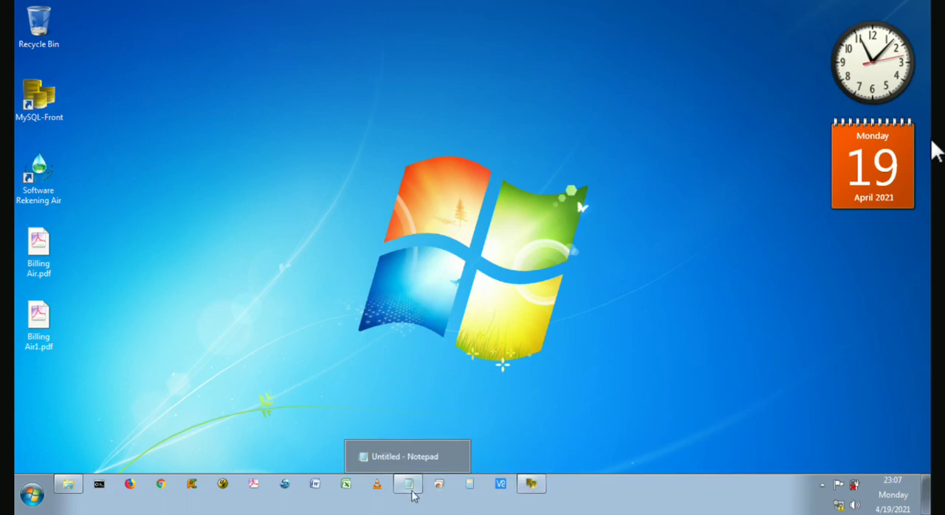
left_click(456, 459)
left_click(498, 267)
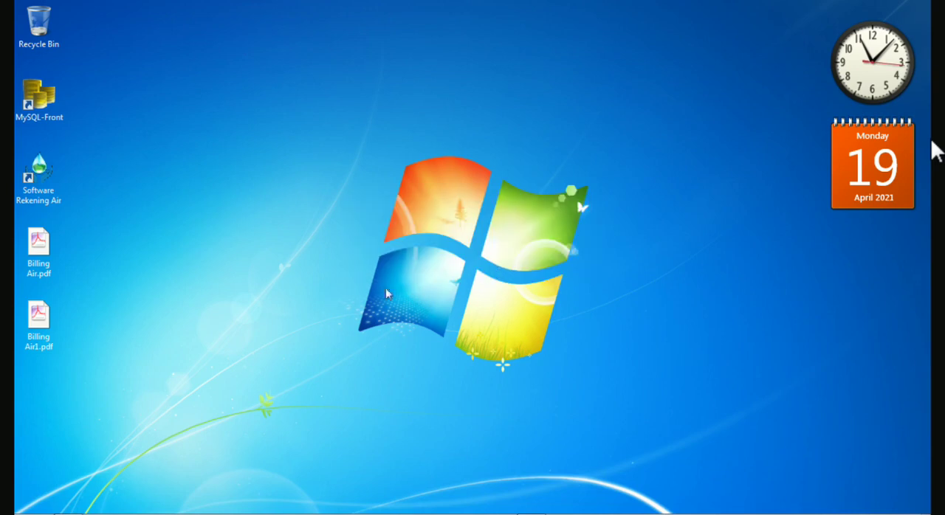
Switch to Windows Explorer and open Contoh data pelanggan untuk di import.xls from C:\Temp\Installer SRA in Excel.
left_click(67, 483)
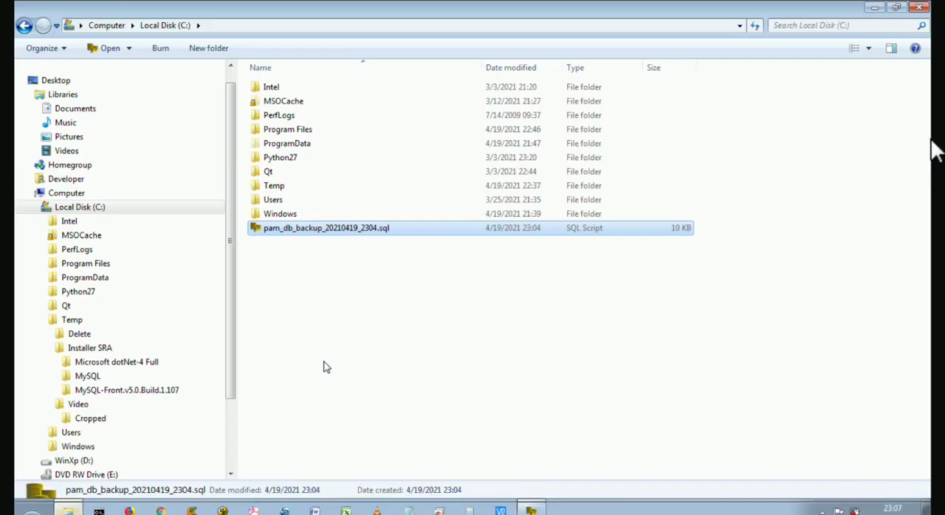
left_click(77, 350)
left_click(326, 132)
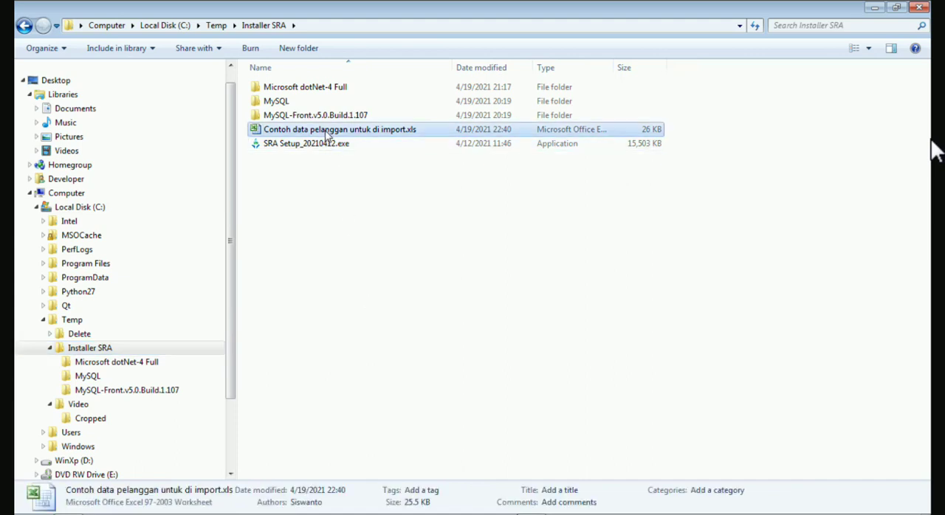
left_click(318, 145)
left_click(319, 133)
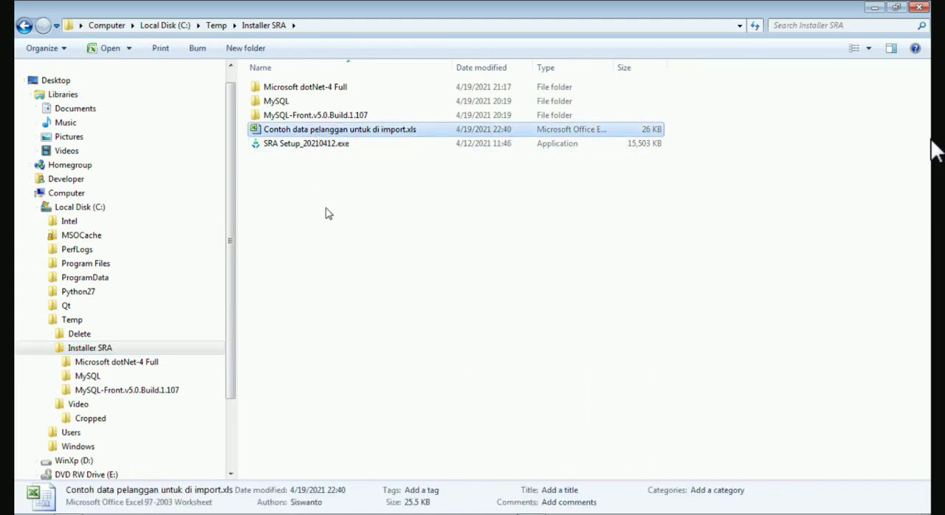
double_click(260, 131)
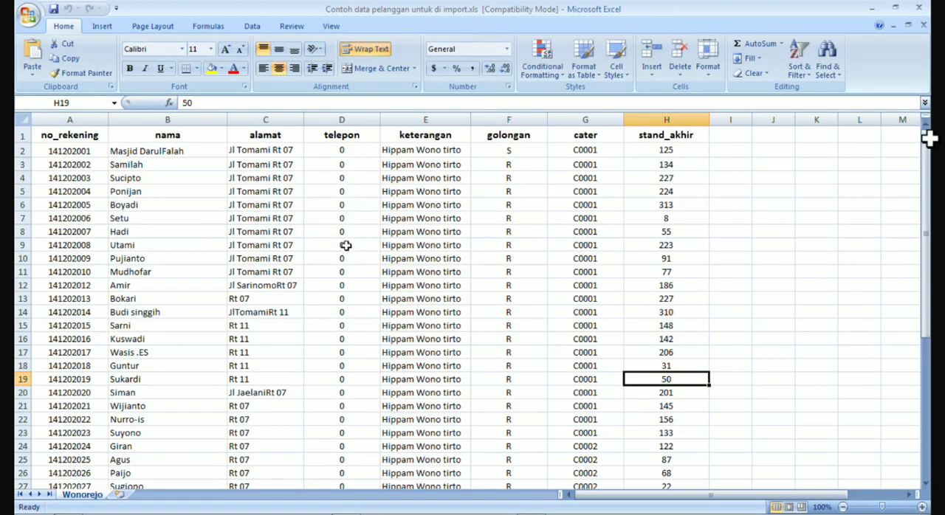
Examine the sample customer sheet's column headings from no_rekening to stand_akhir and the rows beneath them.
left_click(261, 231)
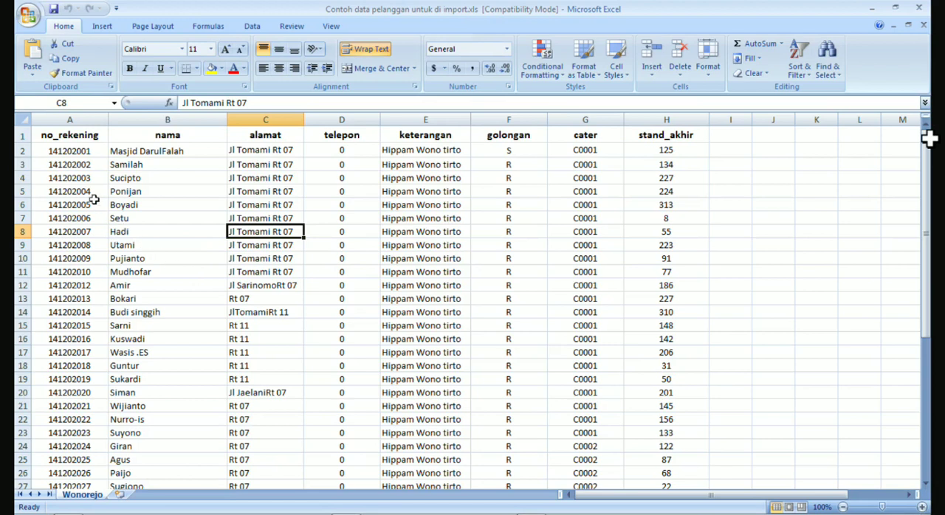
left_click(66, 150)
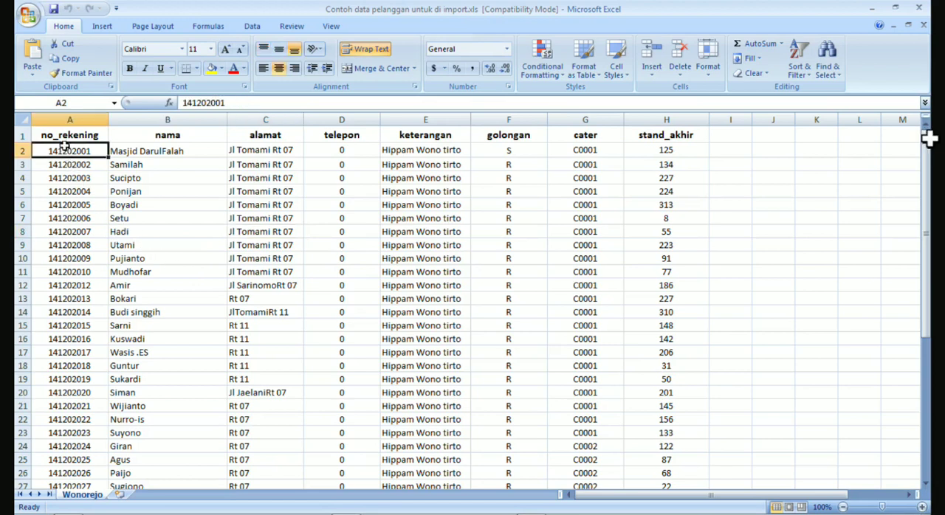
left_click(162, 136)
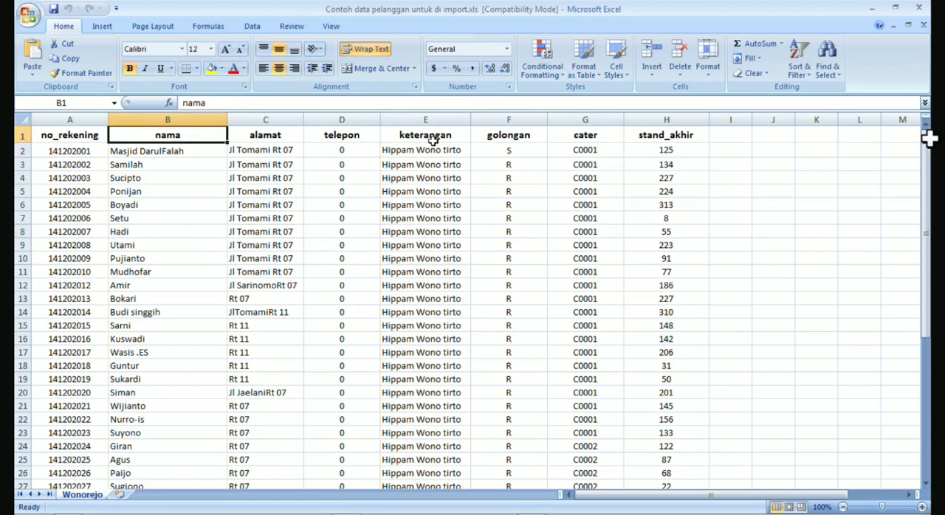
left_click(664, 140)
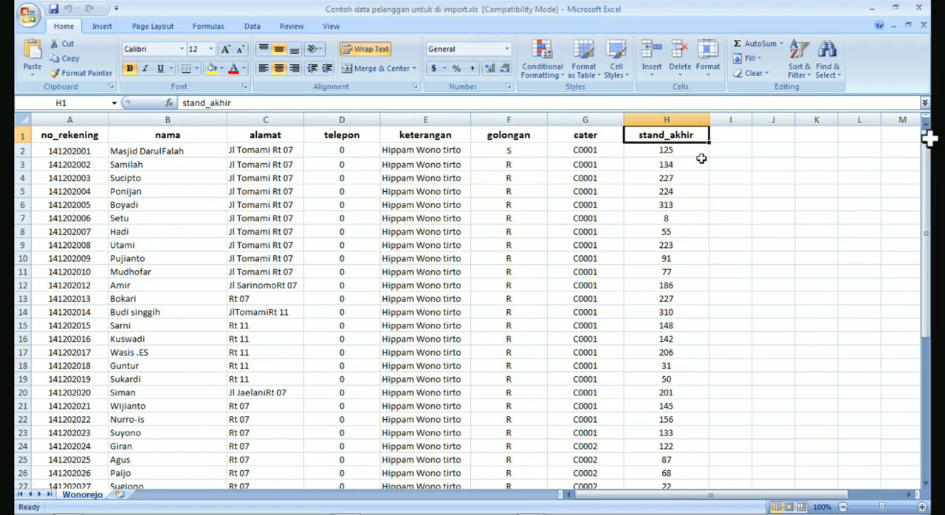
left_click(311, 205)
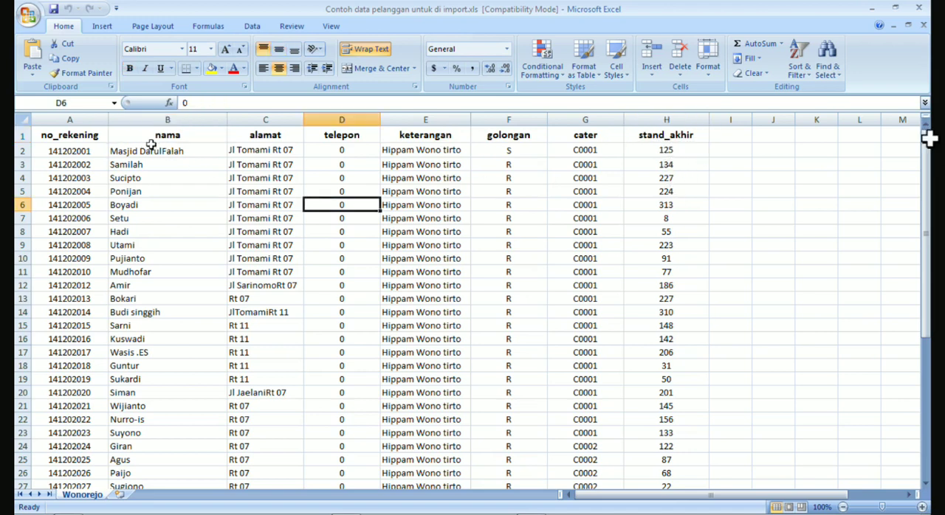
left_click(96, 138)
left_click(158, 133)
left_click(239, 136)
left_click(350, 140)
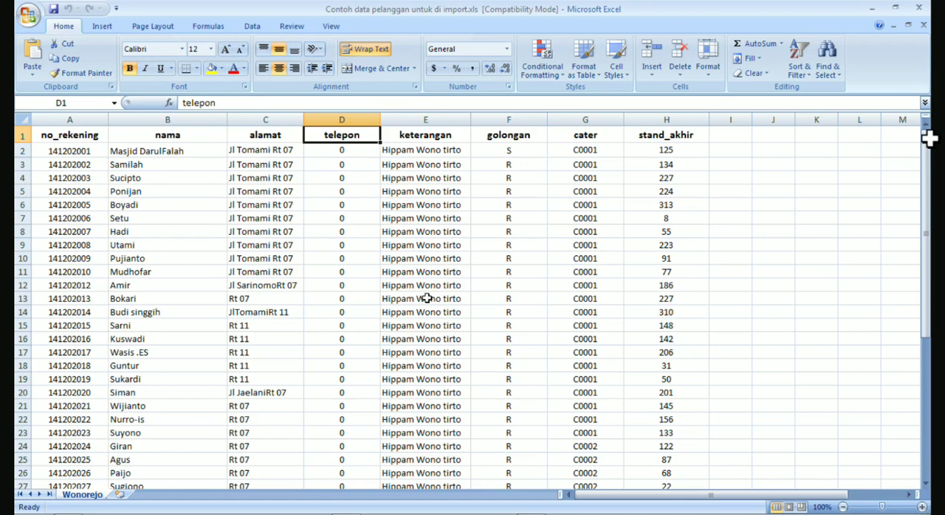
left_click(429, 136)
left_click(523, 141)
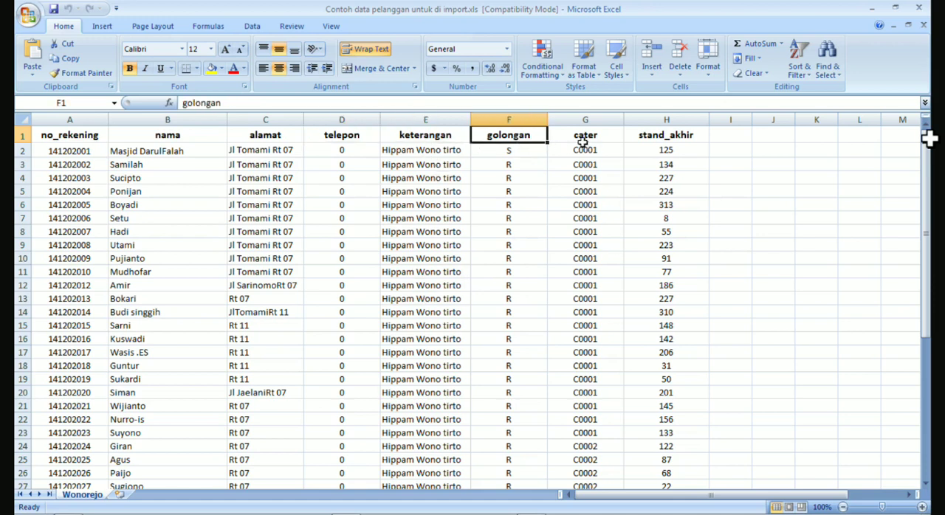
left_click(584, 144)
left_click(657, 139)
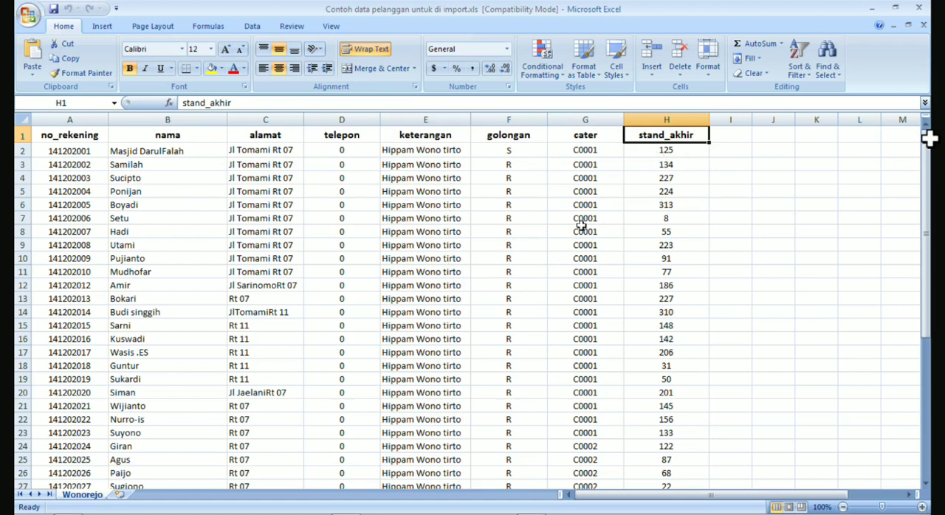
left_click(254, 246)
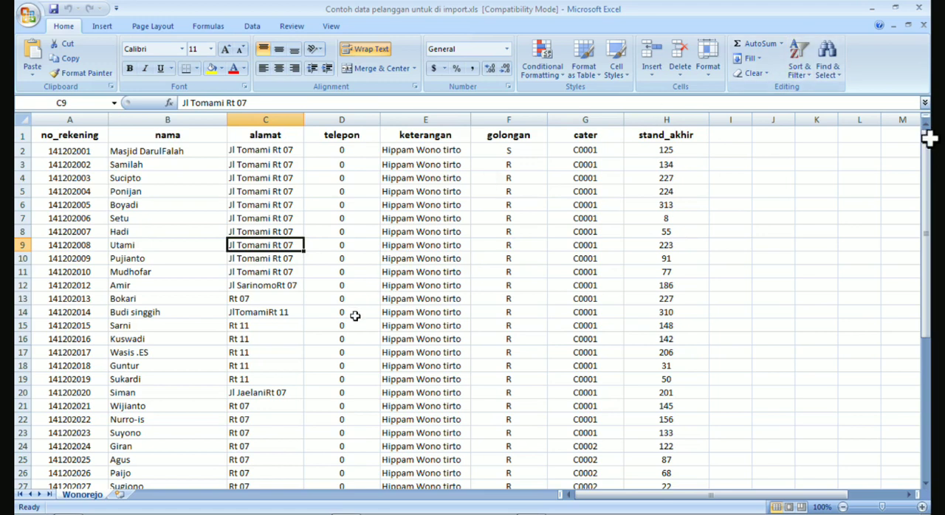
scroll(333, 369, "down", 9)
scroll(334, 369, "up", 9)
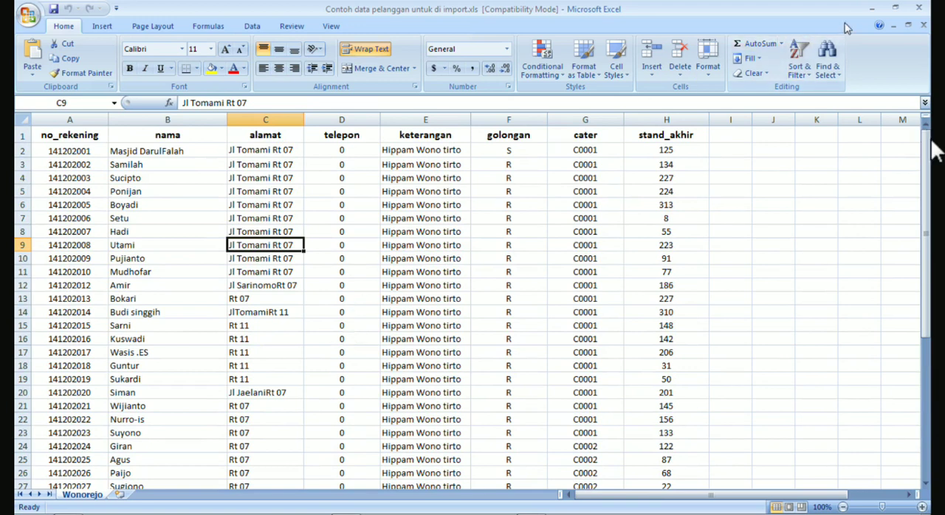
Minimise Excel and Explorer, switch to MySQL-Front, and display the data of the pelanggan table in pam_db.
left_click(871, 7)
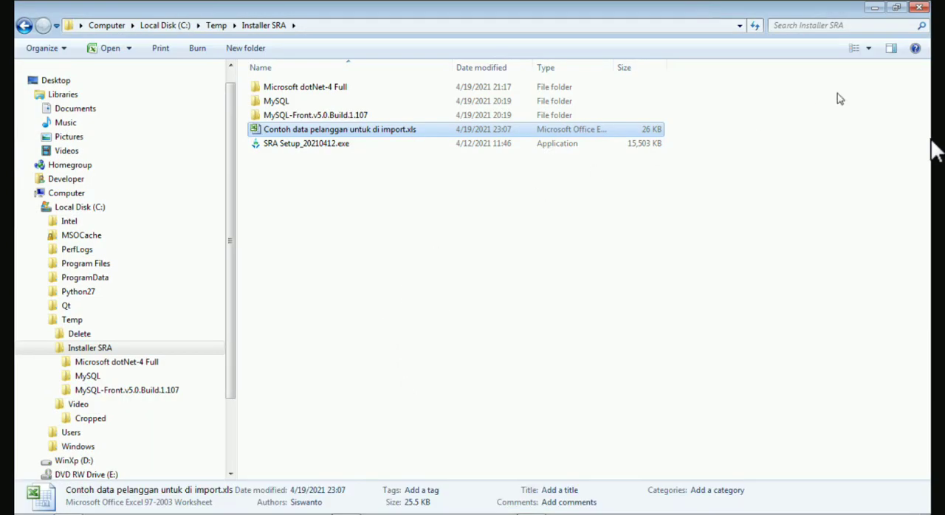
left_click(874, 8)
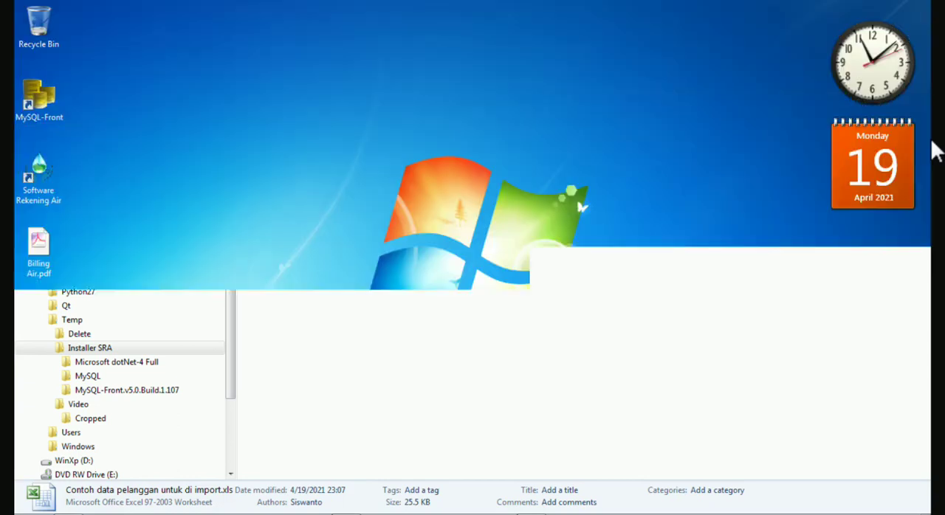
left_click(531, 485)
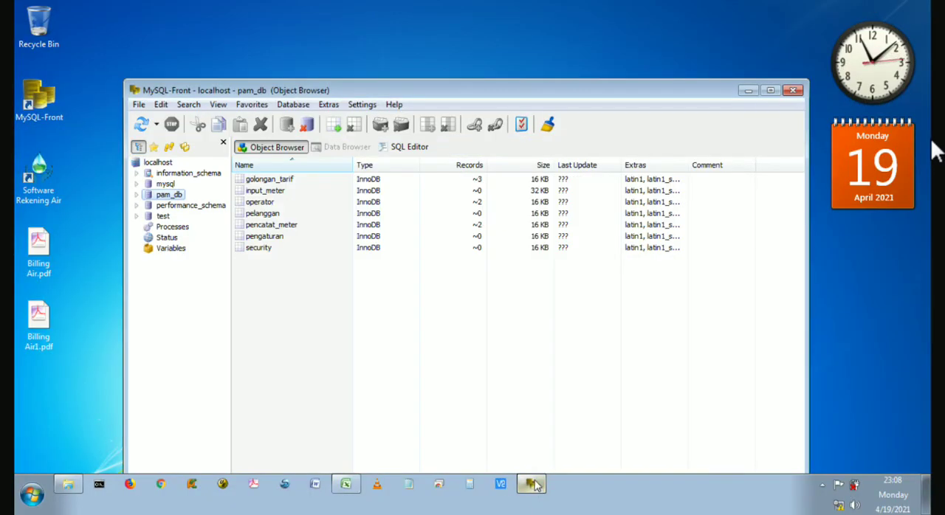
left_click_drag(543, 88, 524, 58)
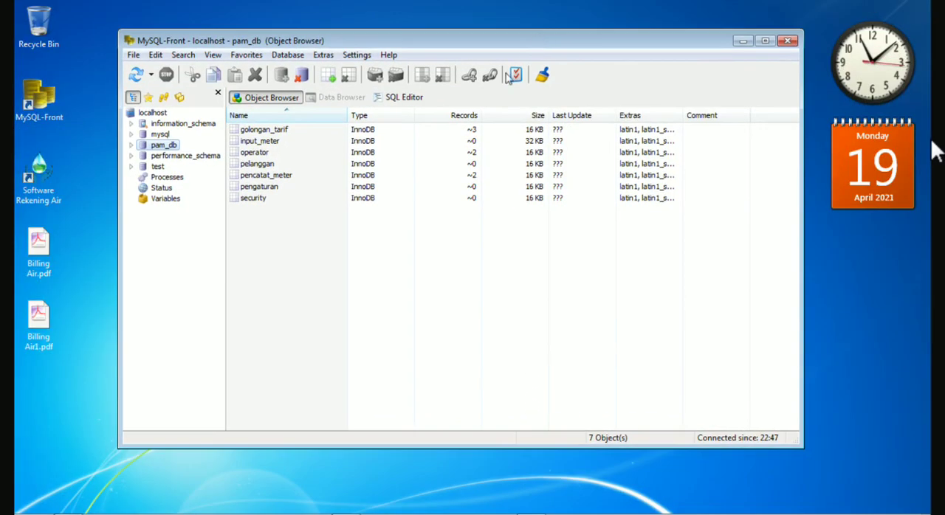
left_click(131, 145)
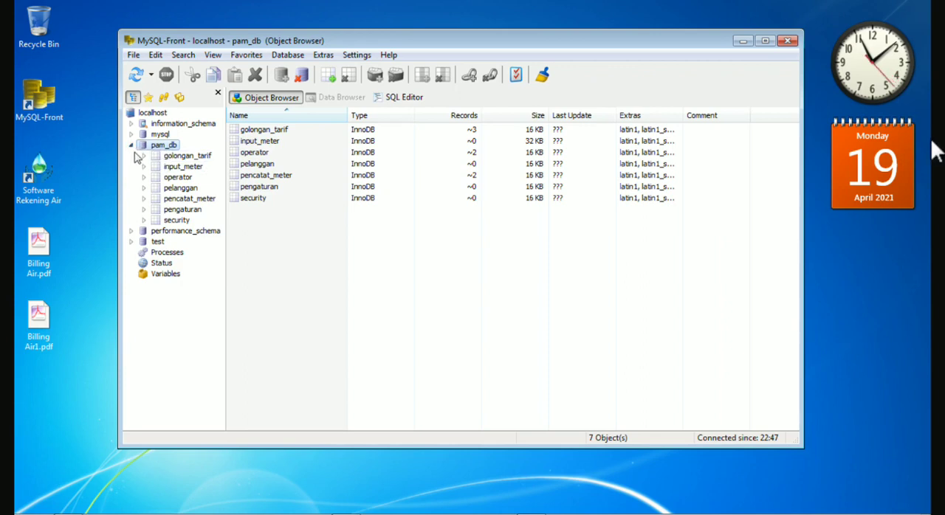
left_click(180, 189)
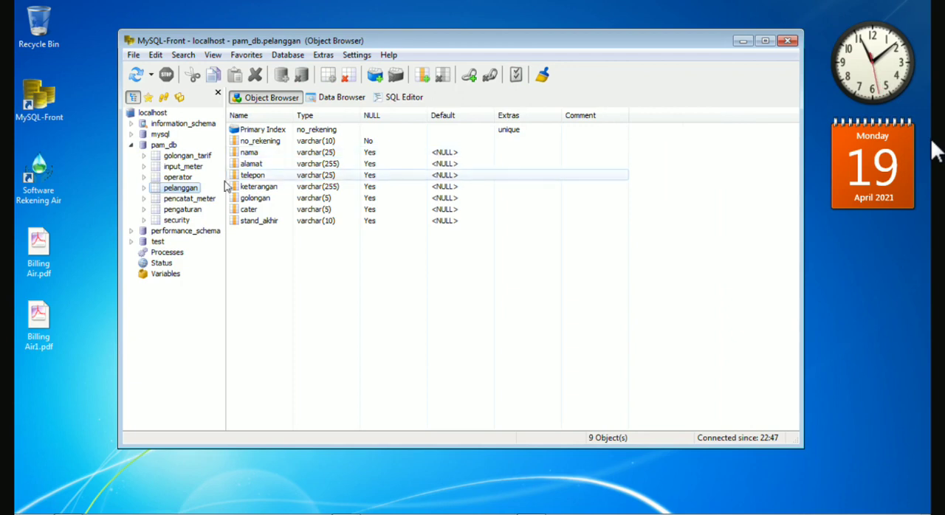
left_click(181, 192)
left_click(338, 99)
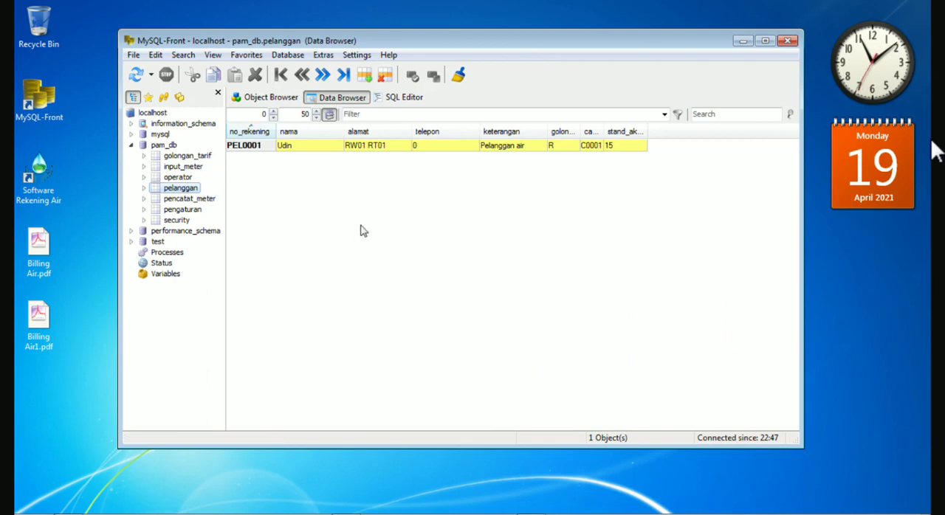
Start an MS Excel file import into the pelanggan table and open Contoh data pelanggan untuk di import.xls from C:\Temp\Installer SRA.
left_click(133, 56)
mouse_move(178, 159)
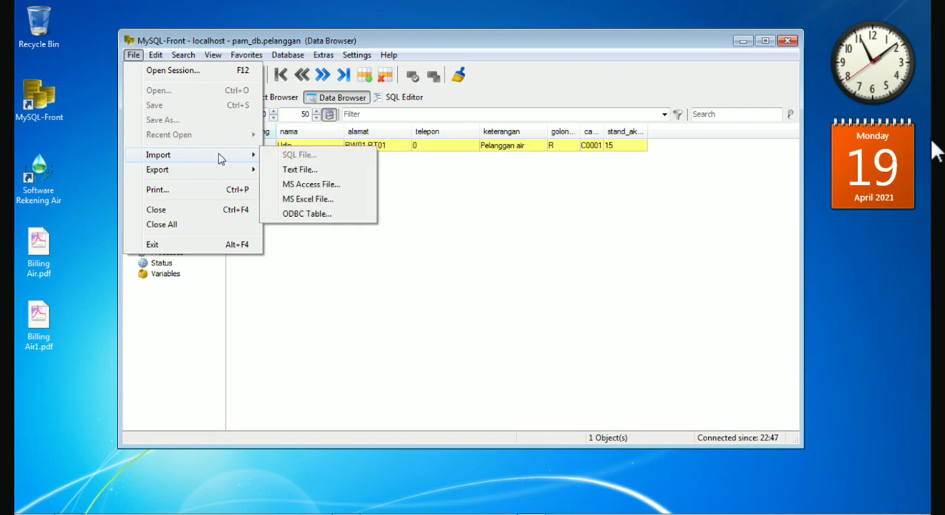
left_click(332, 200)
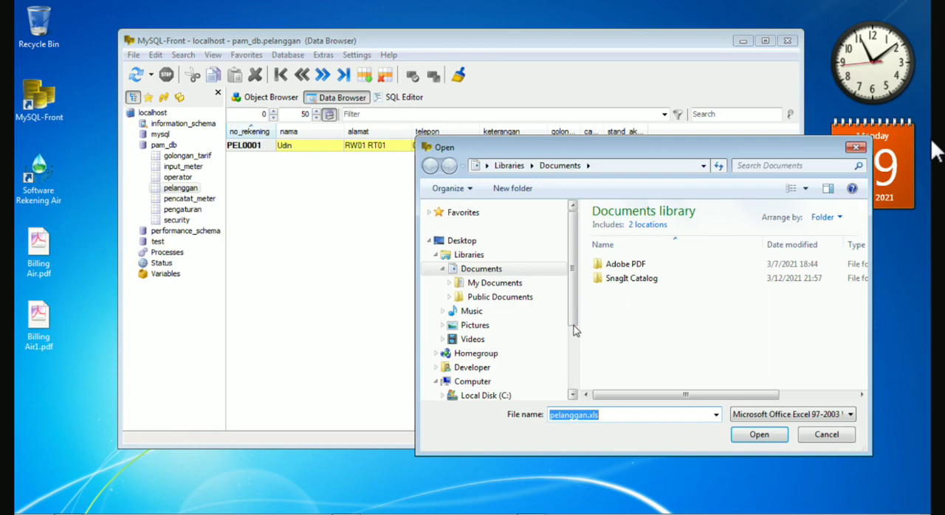
left_click_drag(574, 312, 576, 379)
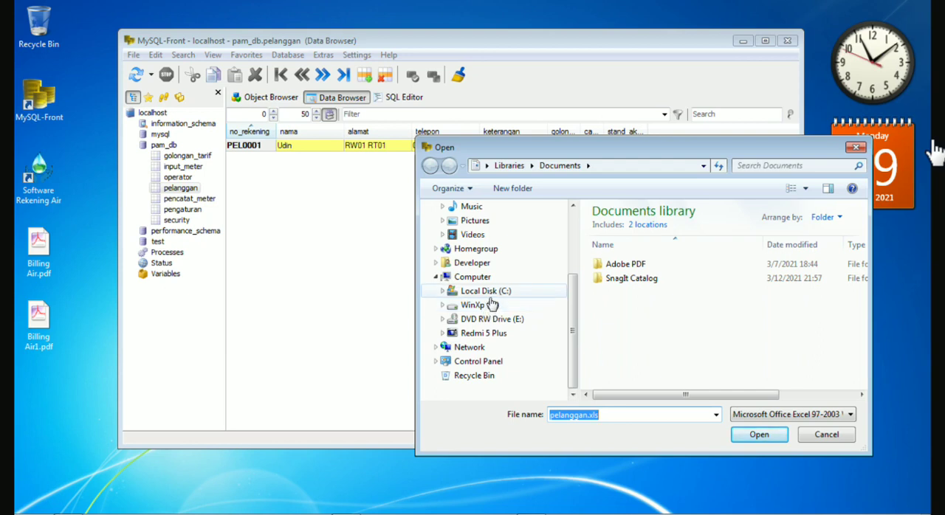
left_click(485, 291)
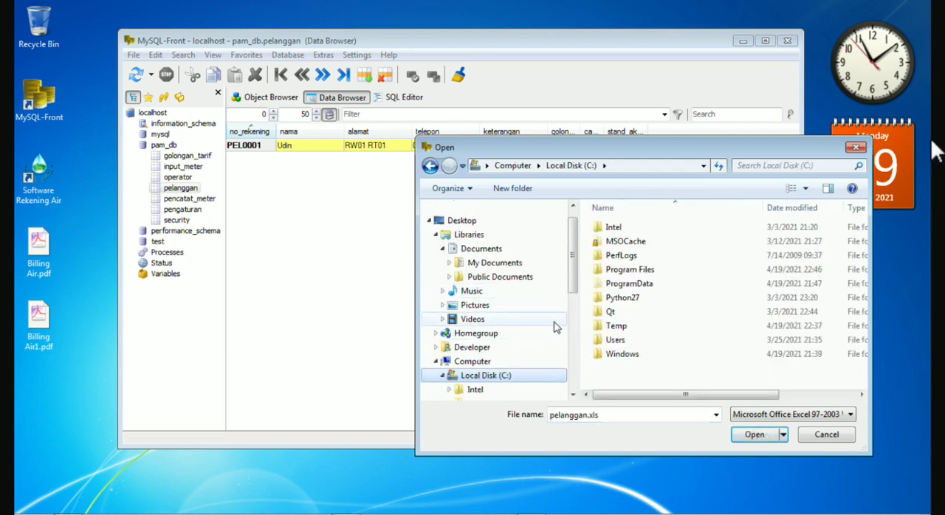
double_click(616, 326)
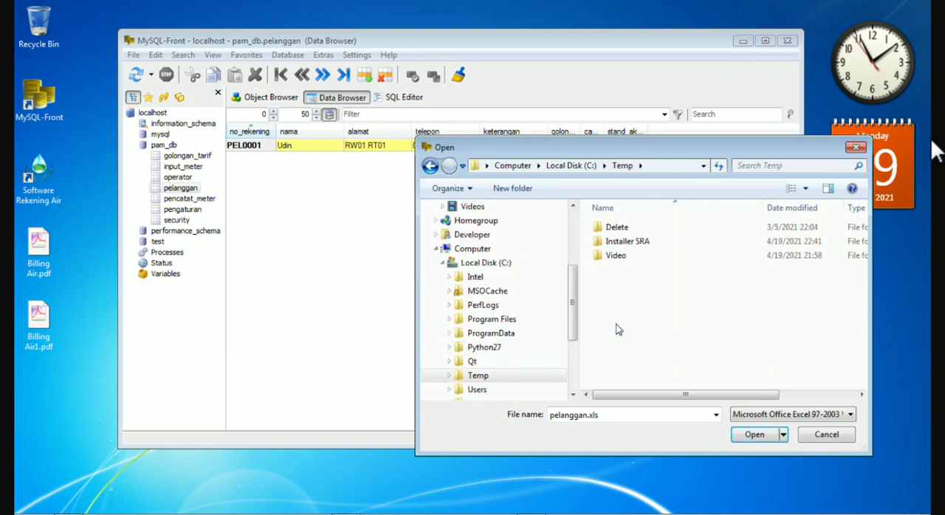
double_click(620, 244)
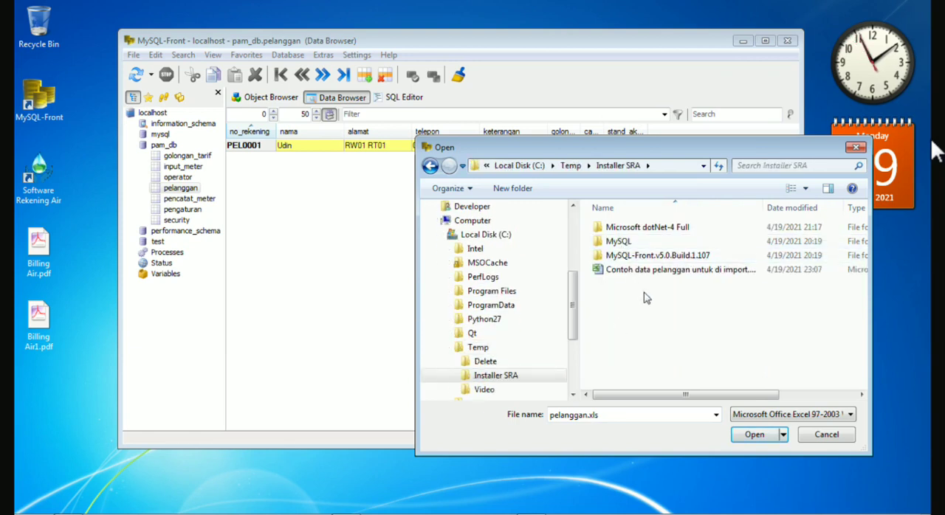
left_click(651, 272)
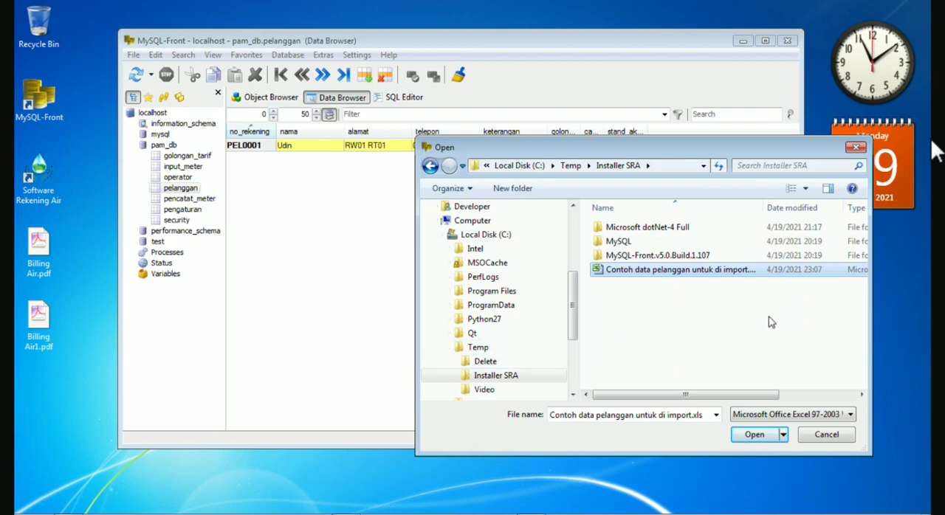
left_click(754, 435)
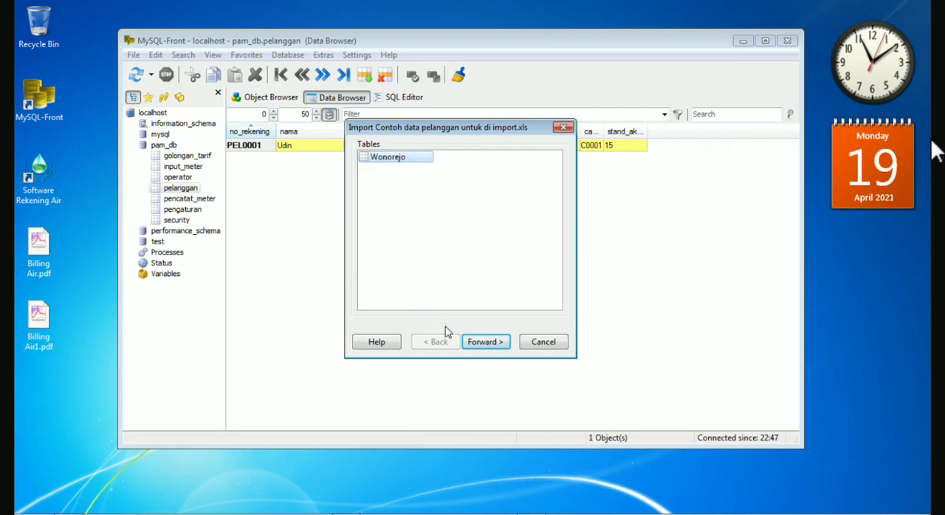
Import from the Wonorejo sheet with Use Headline enabled and continue to the field mapping.
left_click(480, 343)
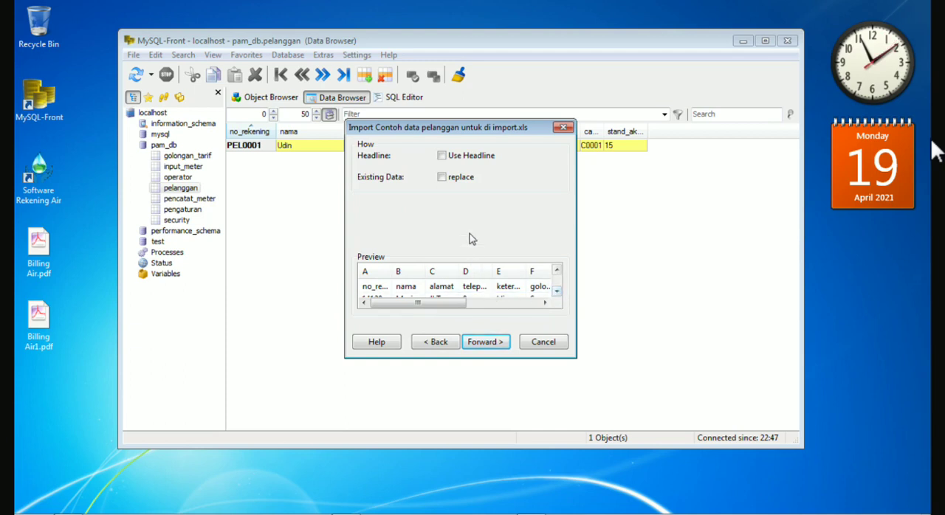
left_click(488, 349)
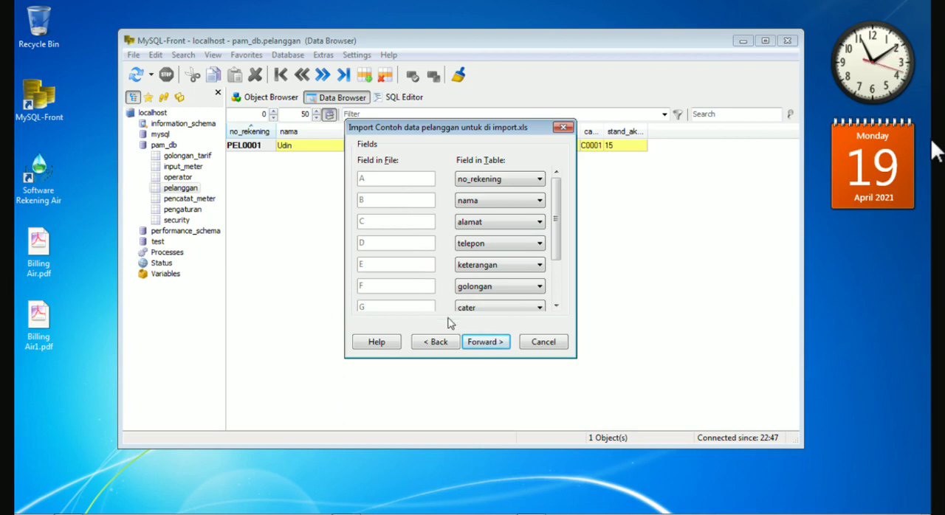
left_click(439, 344)
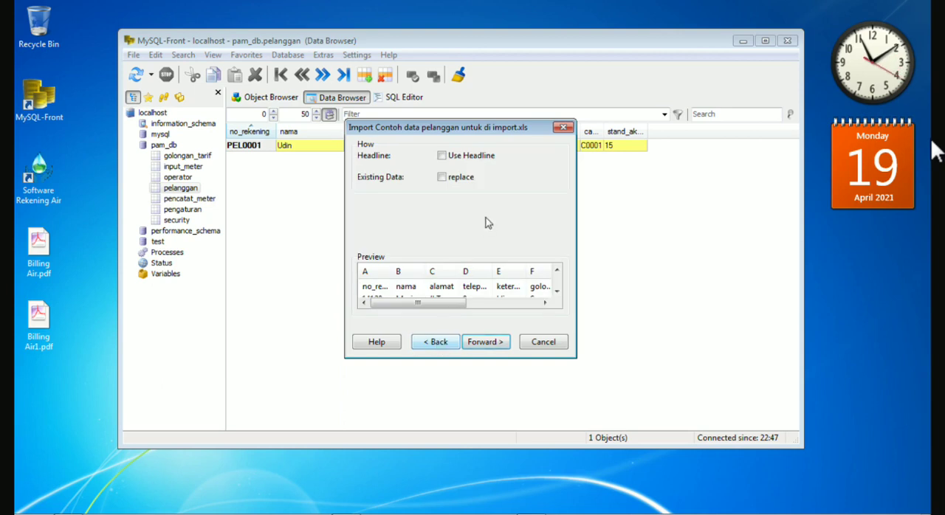
left_click(442, 156)
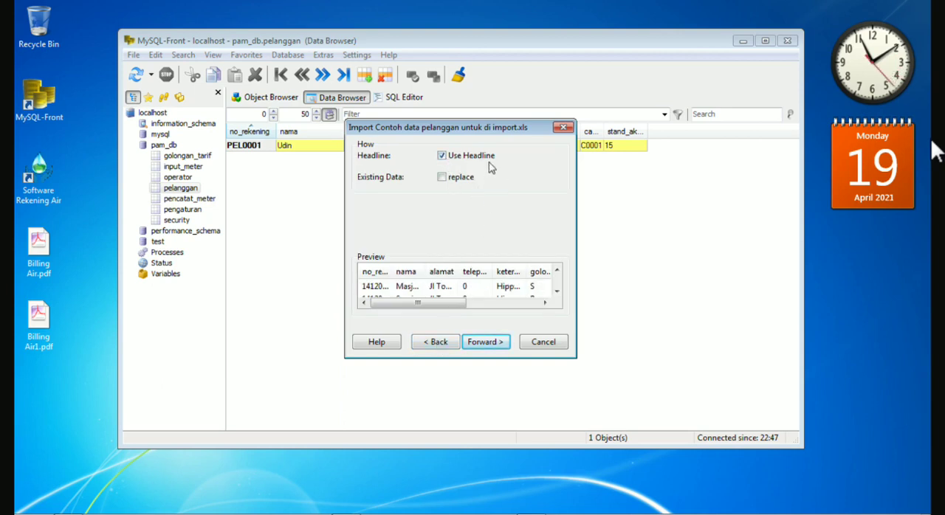
left_click(494, 347)
Check that every file field from no_rekening to stand_akhir is mapped to the table field of the same name.
left_click(465, 291)
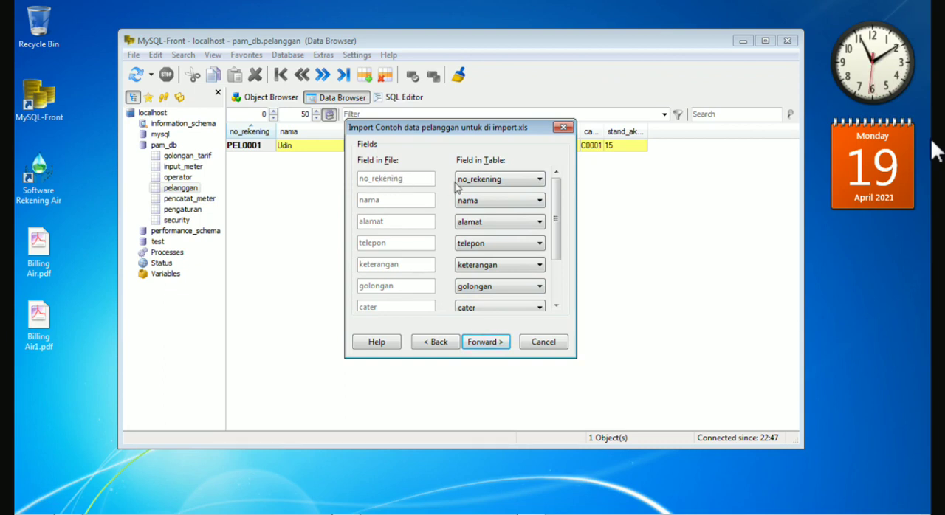
left_click(507, 186)
left_click(507, 186)
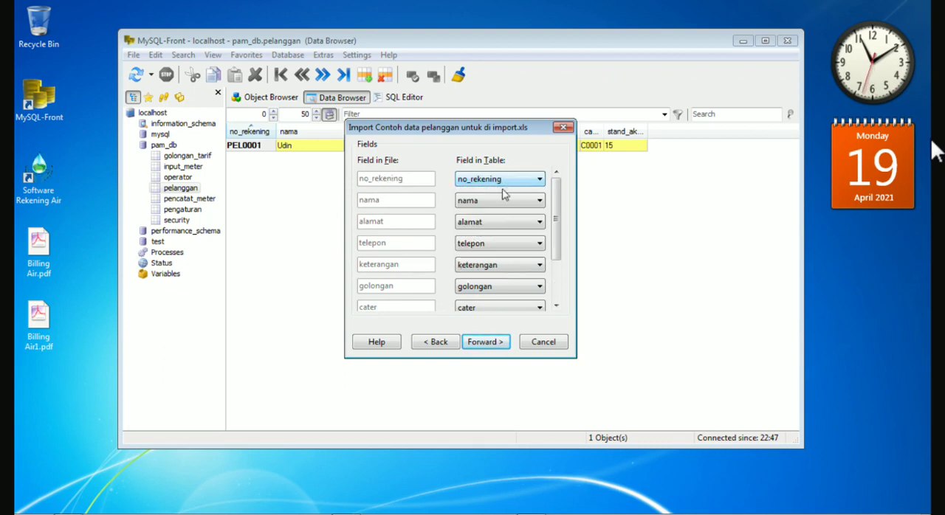
left_click(519, 243)
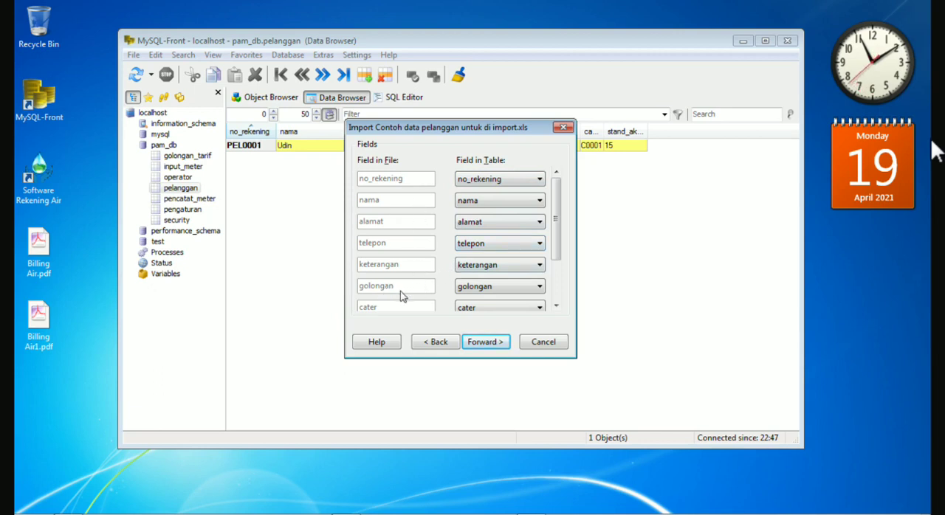
left_click(498, 294)
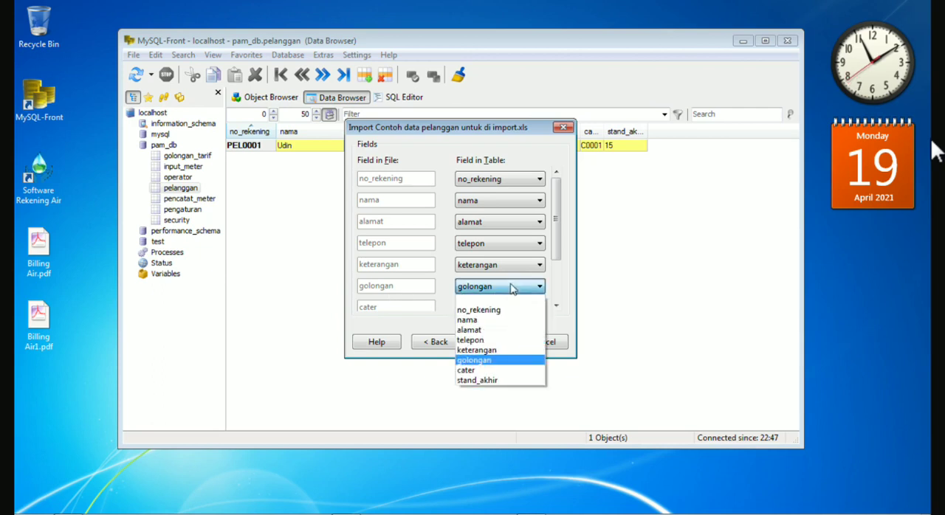
left_click(492, 356)
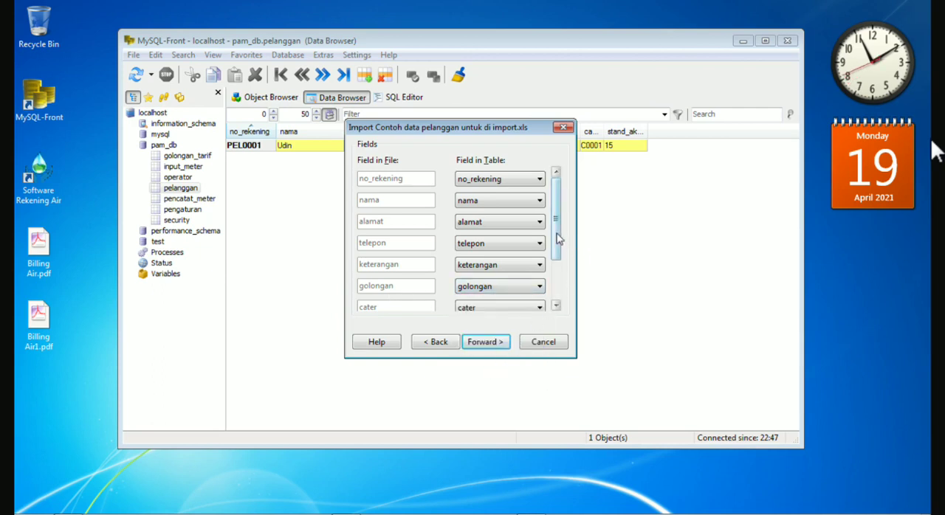
left_click_drag(558, 238, 556, 303)
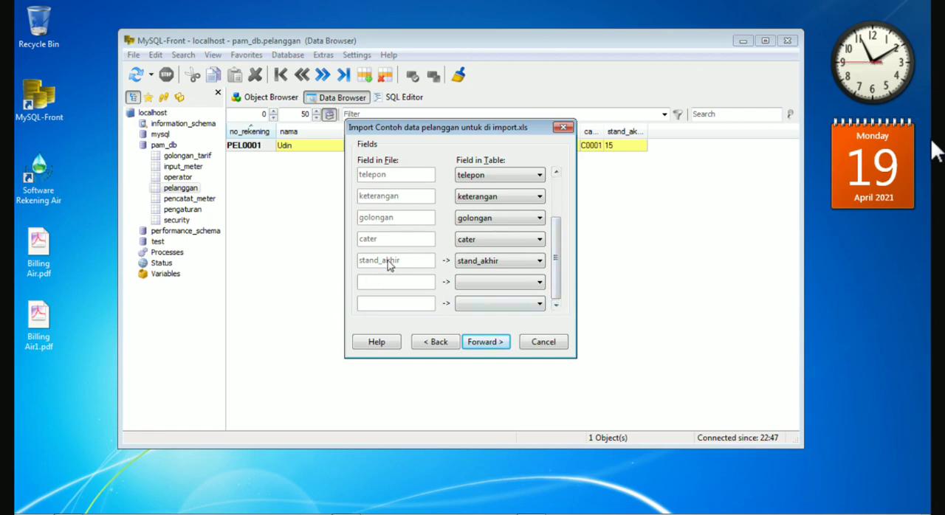
left_click(491, 262)
left_click(491, 262)
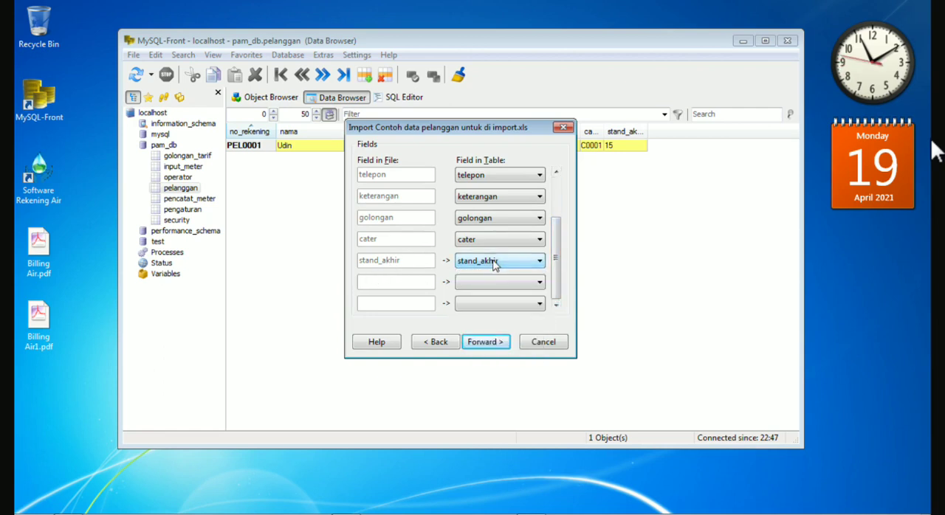
left_click(514, 266)
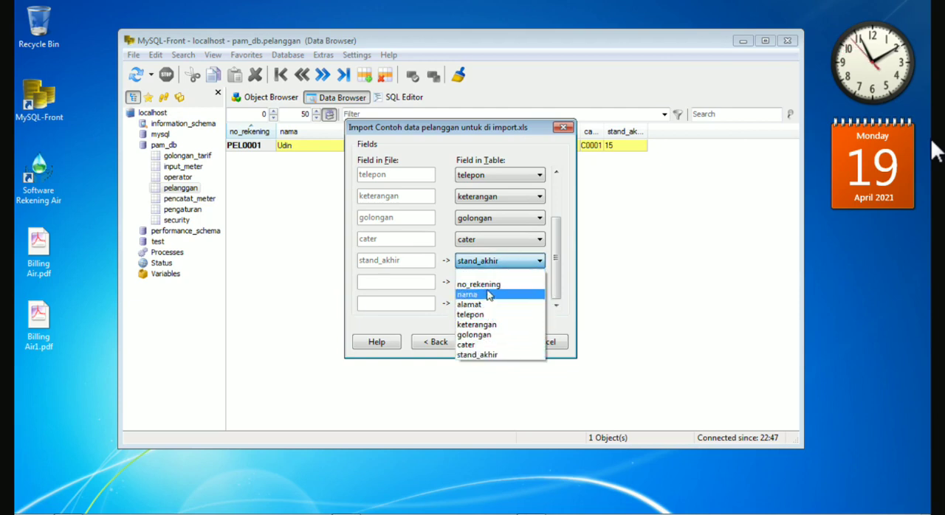
left_click(488, 262)
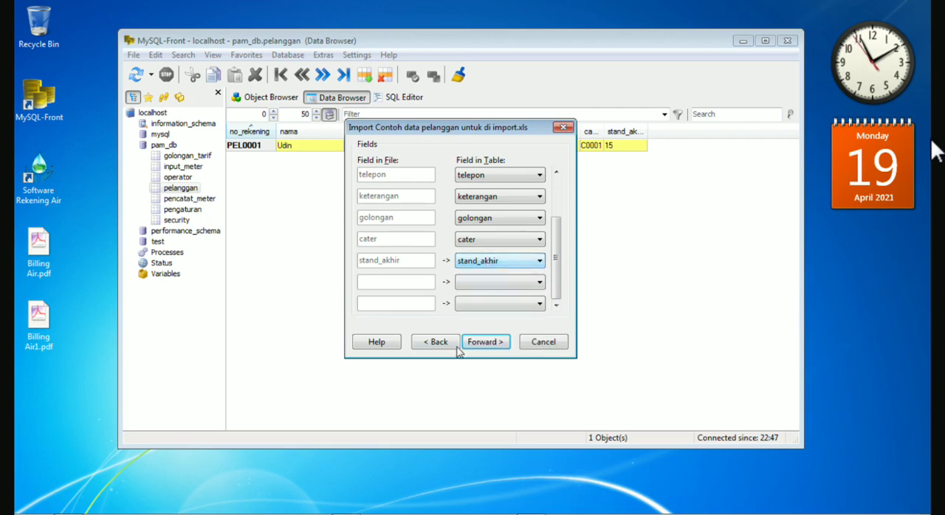
Accept the field mapping and run the import, keeping the Show errors and Stop on error options.
left_click(485, 344)
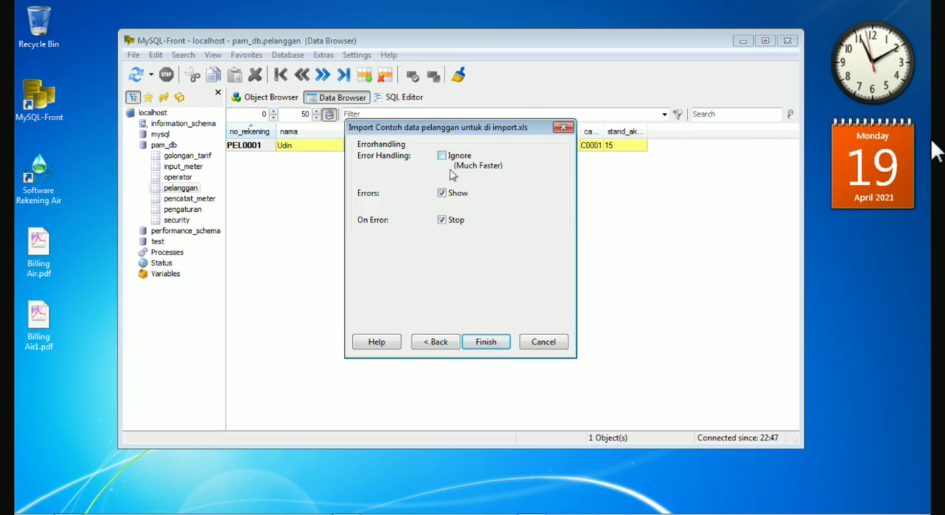
left_click(486, 345)
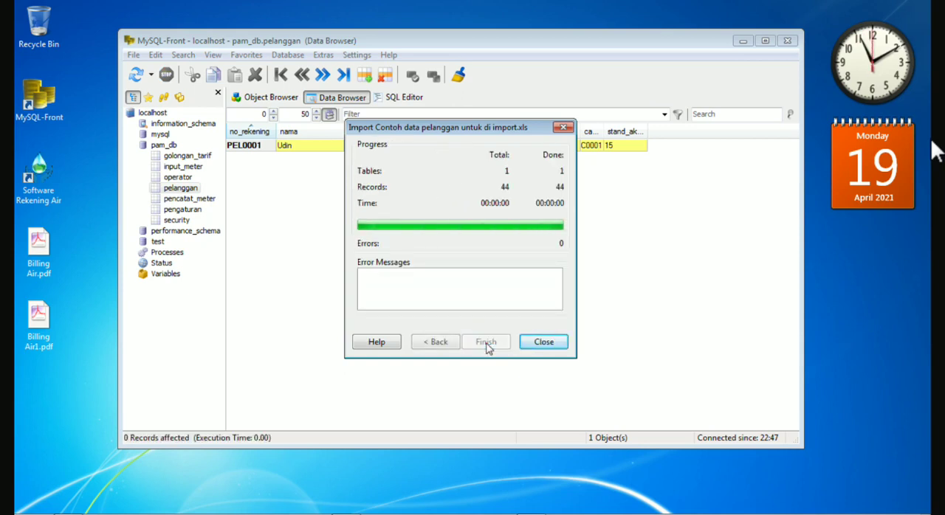
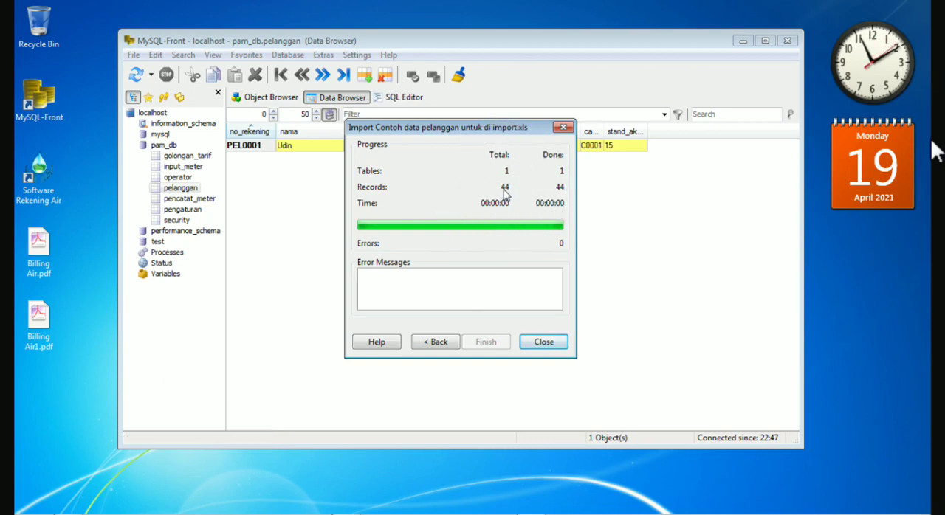
Switch to the customer workbook in Excel and review the no_rekening, nama, alamat and telepon columns of the Wonorejo sheet.
mouse_move(371, 512)
left_click(347, 496)
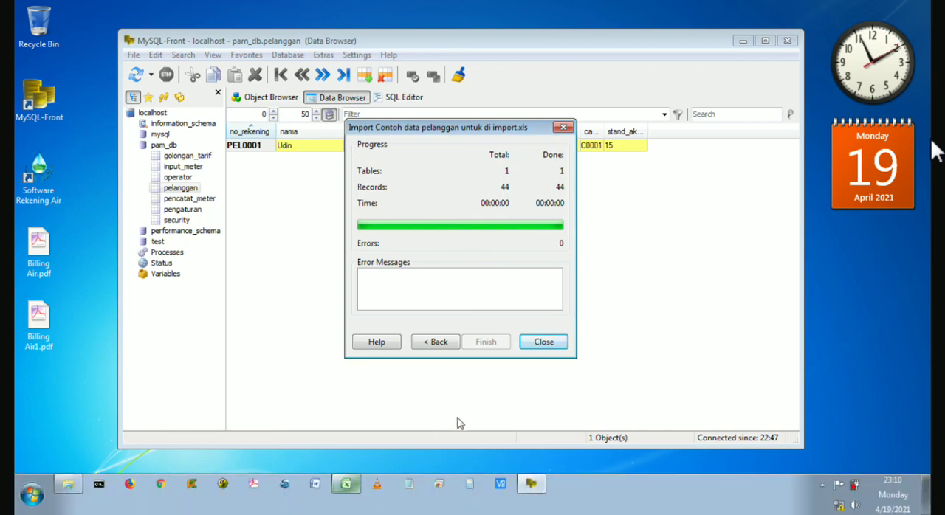
left_click(347, 487)
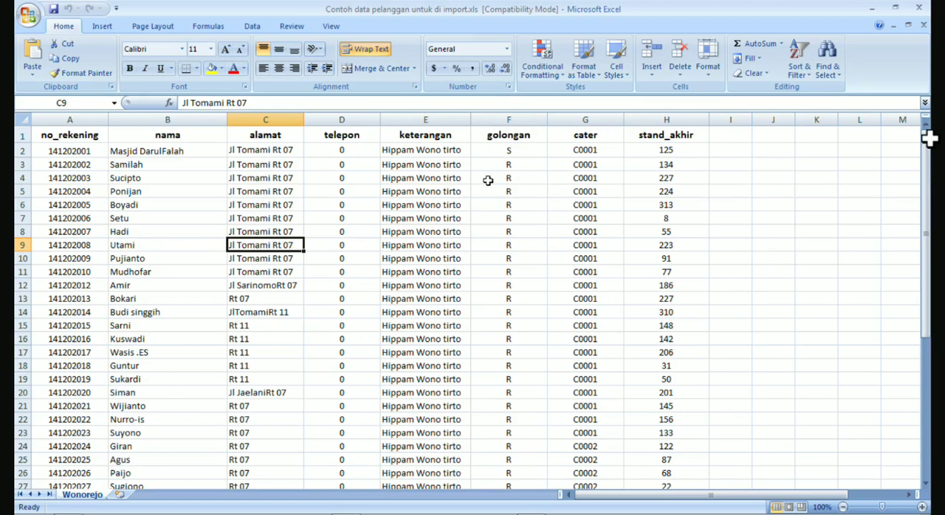
left_click_drag(85, 152, 80, 207)
left_click_drag(144, 151, 162, 211)
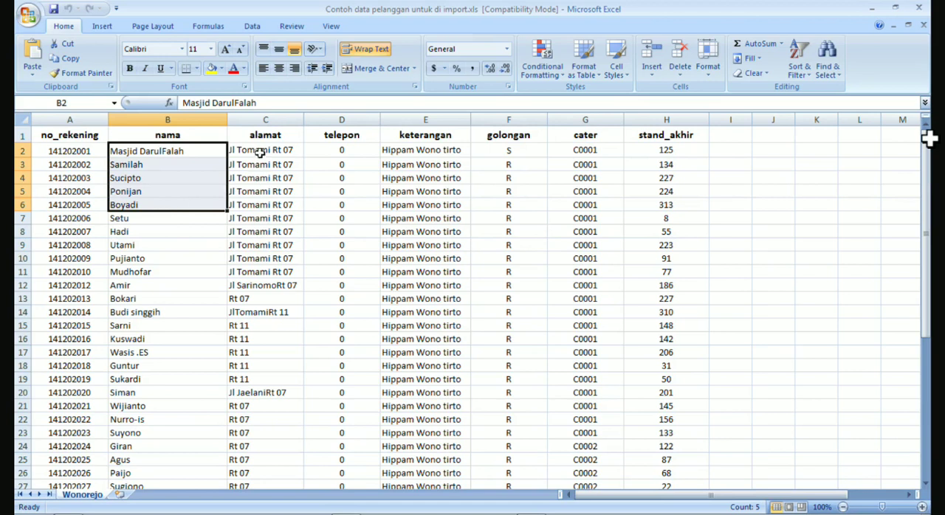
left_click_drag(270, 152, 273, 193)
left_click(273, 205)
left_click_drag(271, 152, 270, 218)
left_click_drag(342, 151, 349, 204)
left_click(342, 230)
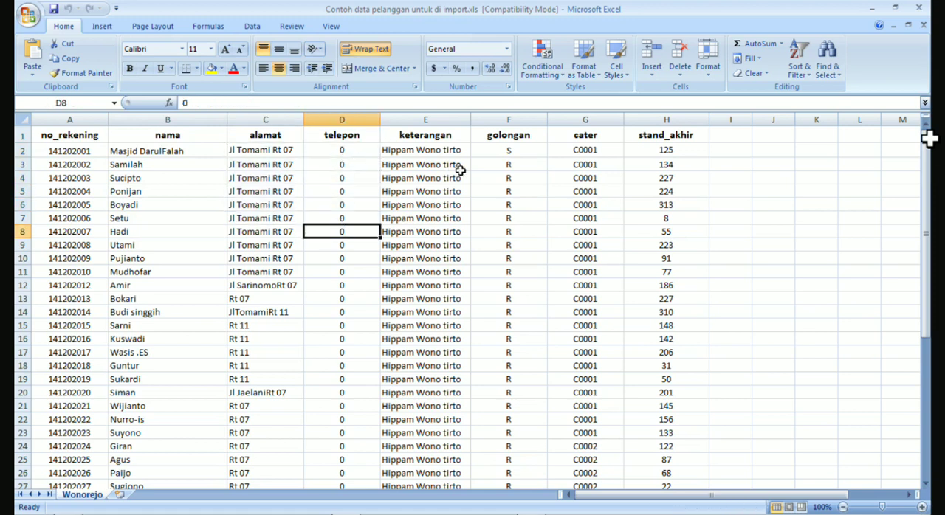
Review the keterangan and golongan columns of the customer sheet.
left_click_drag(430, 156, 429, 213)
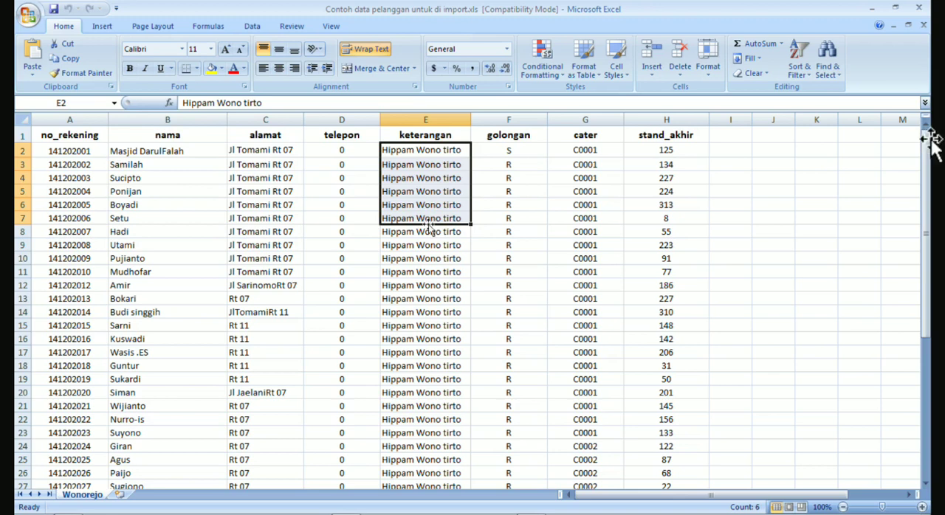
left_click(428, 230)
left_click_drag(512, 152, 512, 238)
left_click(513, 258)
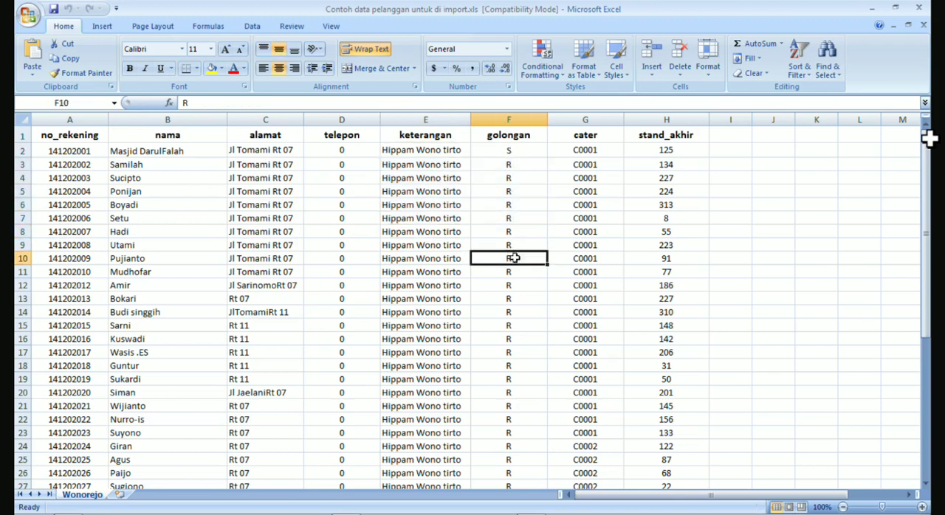
left_click_drag(514, 154, 513, 205)
Switch to MySQL-Front, close the finished import dialog and clear the program window from the desktop.
mouse_move(515, 514)
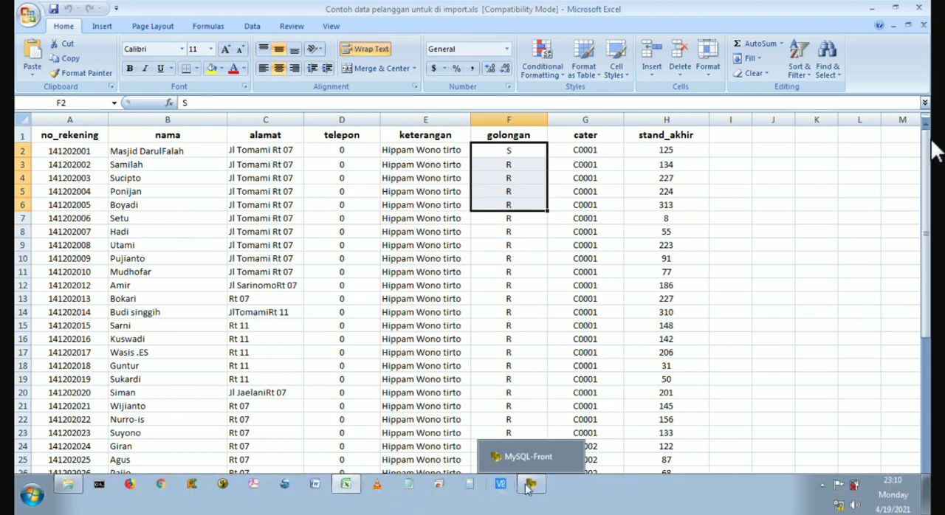
left_click(531, 484)
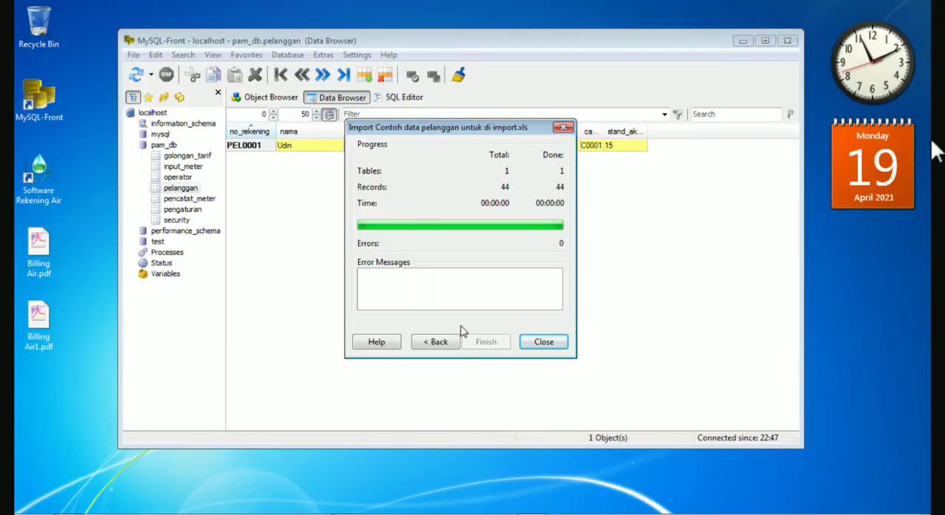
left_click(544, 342)
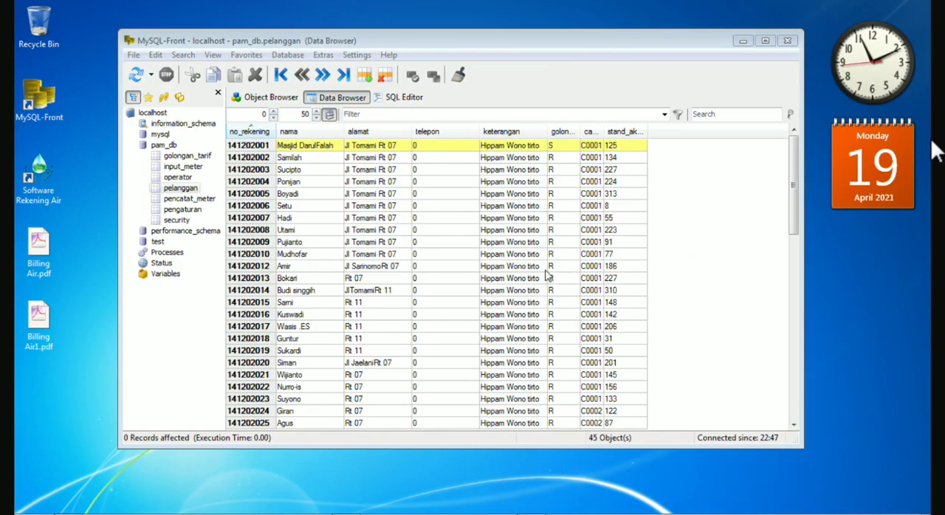
left_click(787, 41)
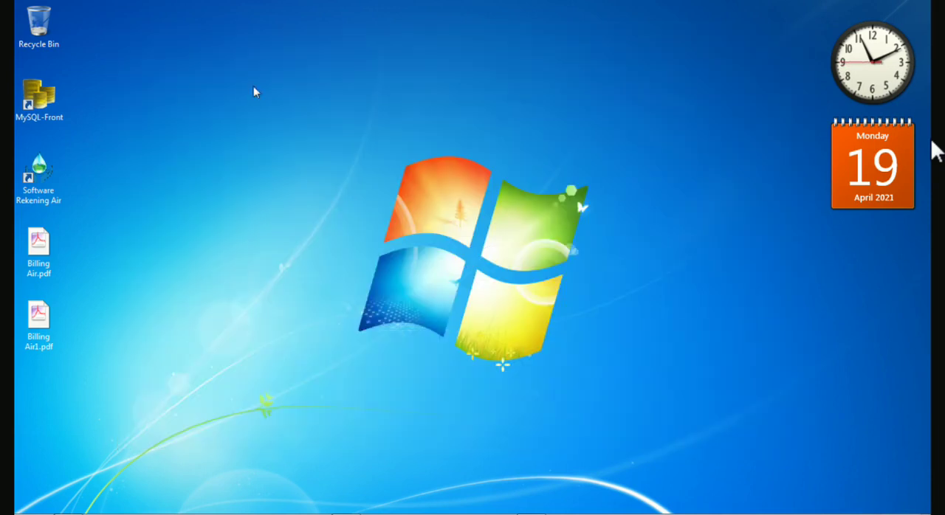
Open Software Rekening Air and check the R (Rumah Tangga) and S (Sosial) codes in the Golongan Tarif list.
double_click(38, 176)
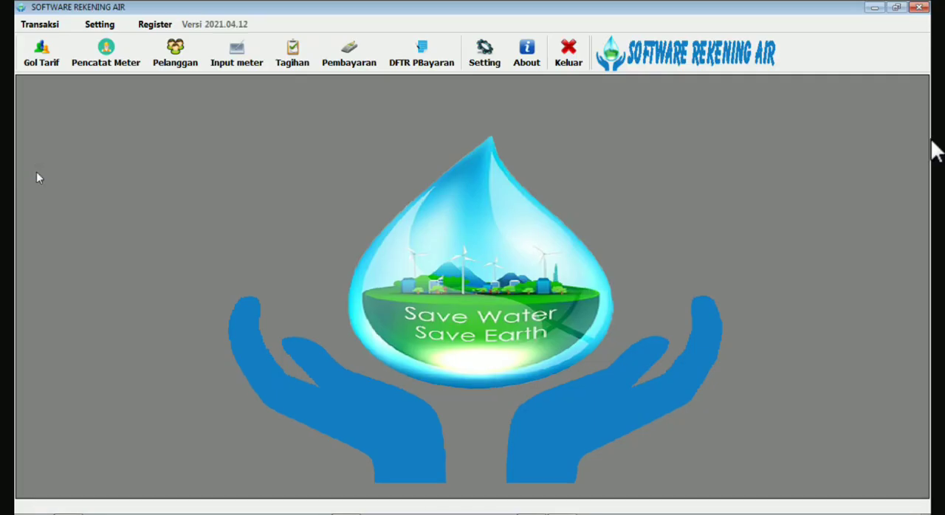
left_click(42, 59)
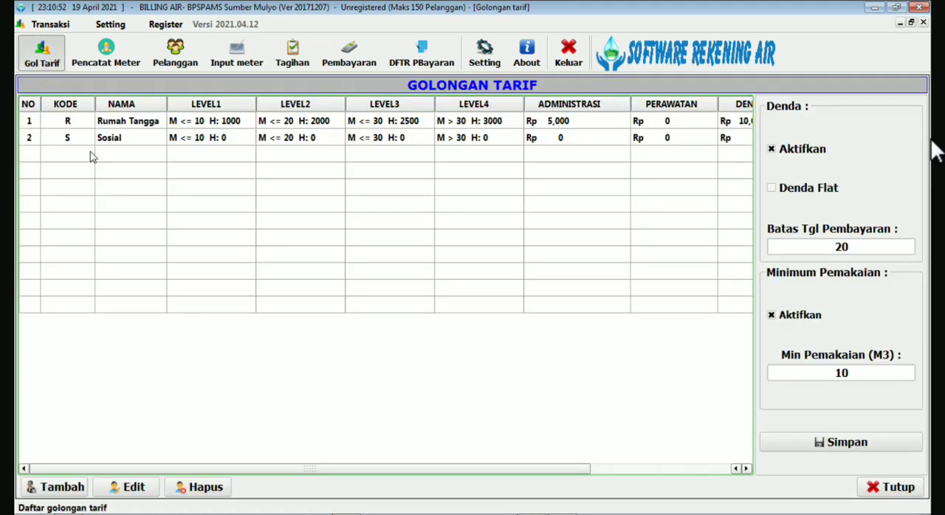
left_click(77, 125)
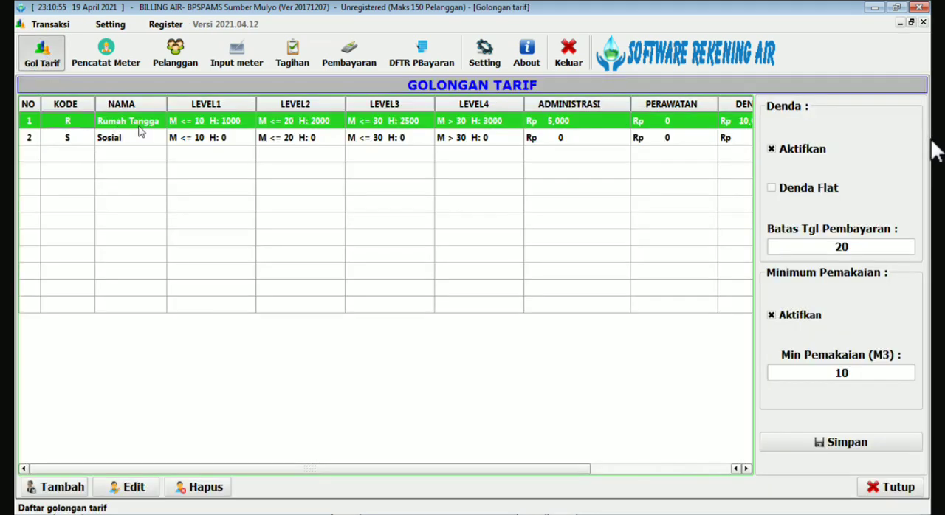
left_click(73, 143)
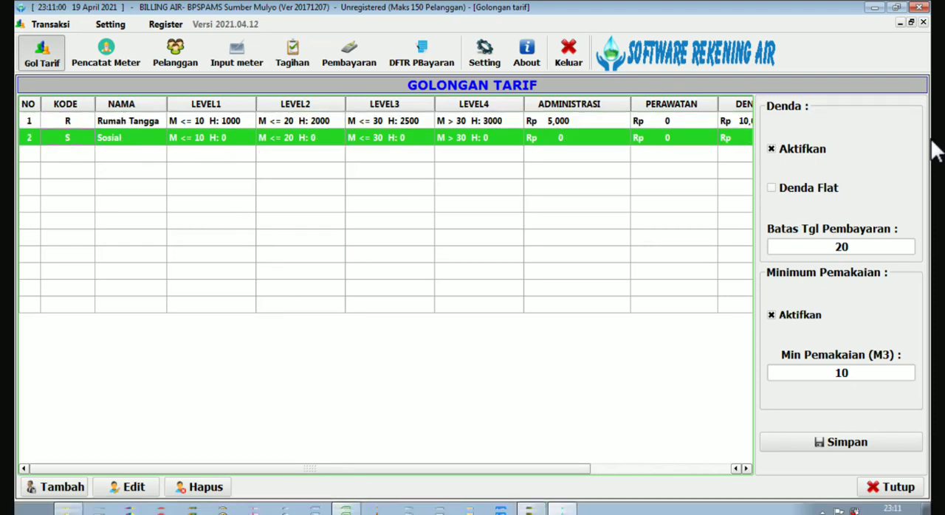
Switch to the Excel customer sheet and compare the S and R entries in the golongan column with the tariff codes.
mouse_move(391, 508)
left_click(345, 484)
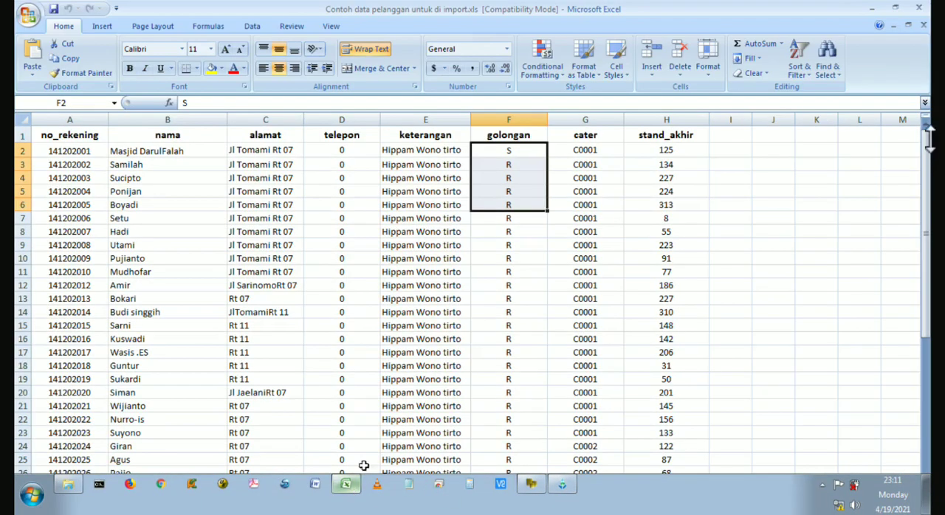
left_click(517, 246)
left_click(514, 152)
left_click(513, 167)
left_click(516, 203)
left_click(498, 260)
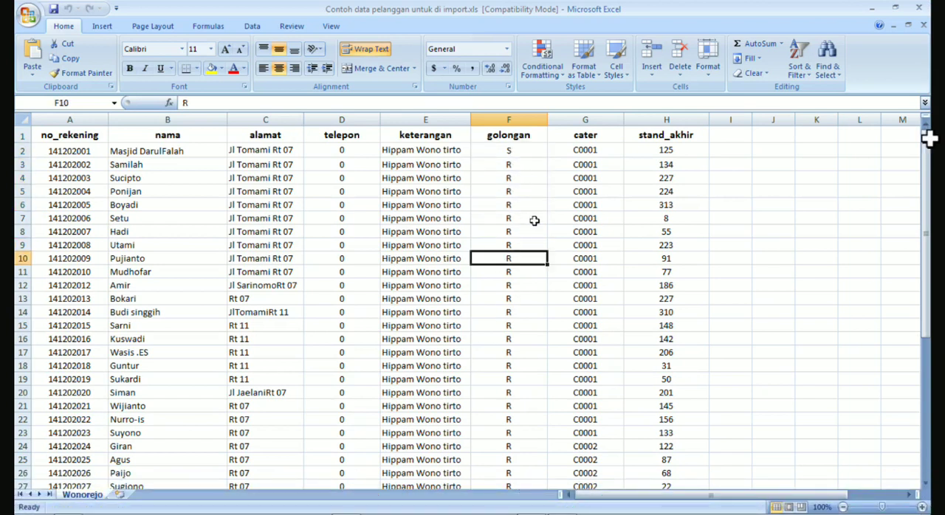
left_click(529, 151)
left_click(517, 214)
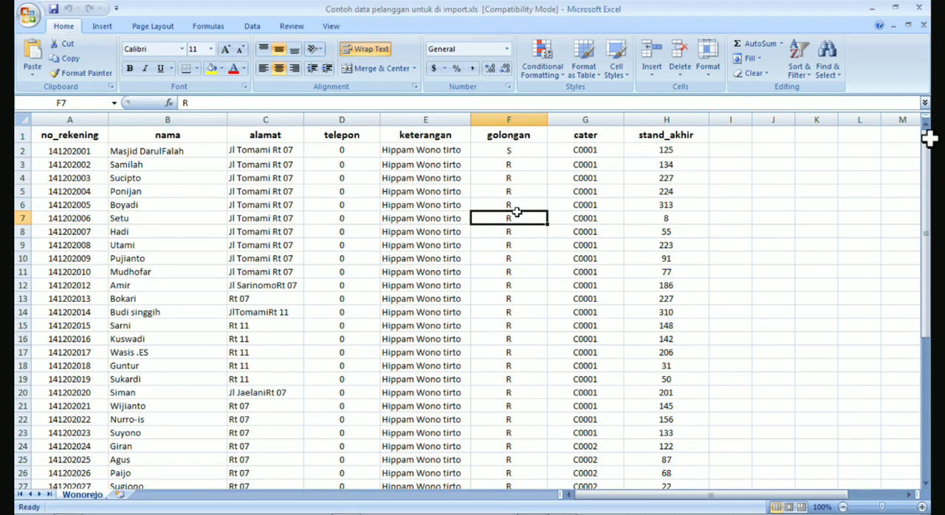
left_click(520, 275)
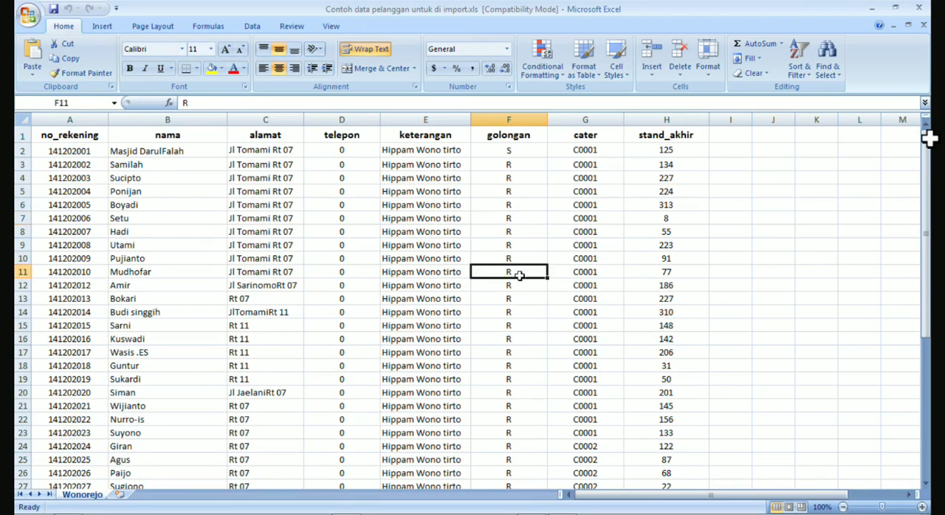
left_click(516, 166)
left_click(510, 206)
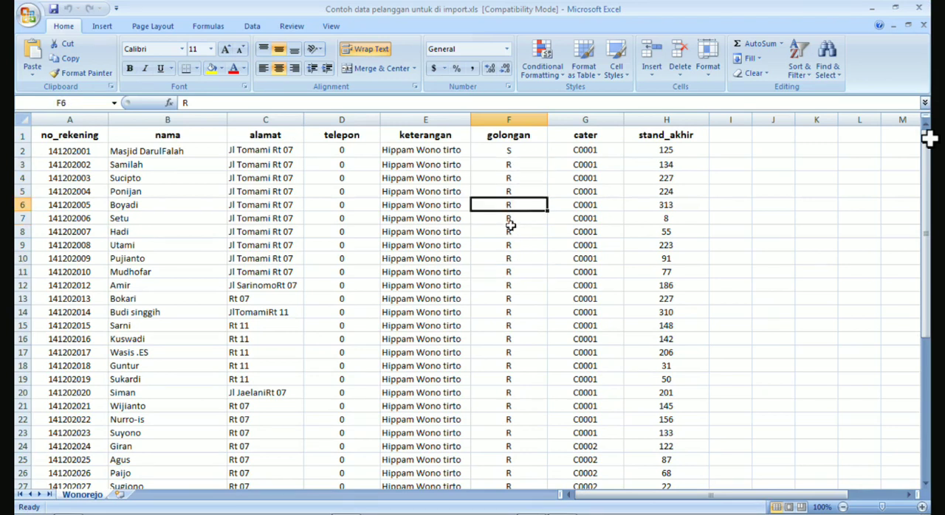
Review the C0001 and C0002 entries in the cater column of the customer sheet.
left_click_drag(587, 151, 592, 234)
scroll(595, 277, "down", 2)
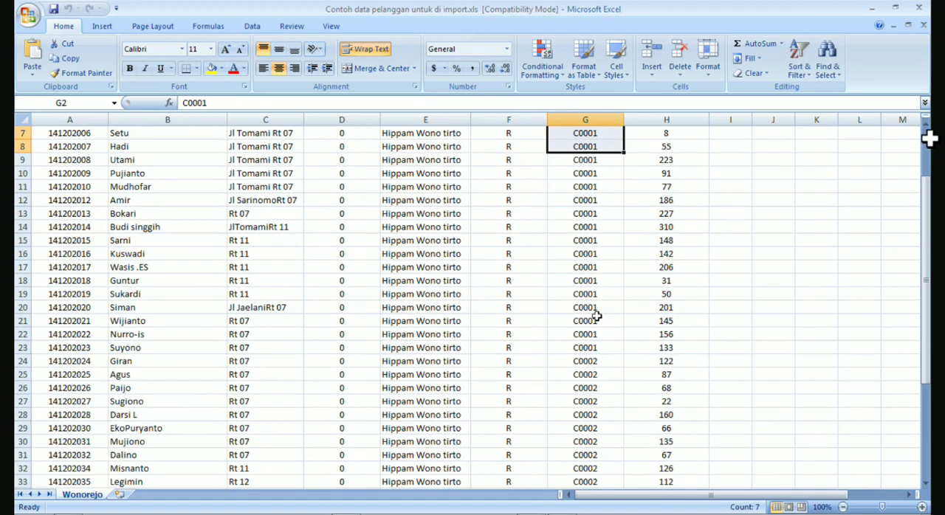
left_click_drag(583, 361, 589, 442)
left_click(592, 254)
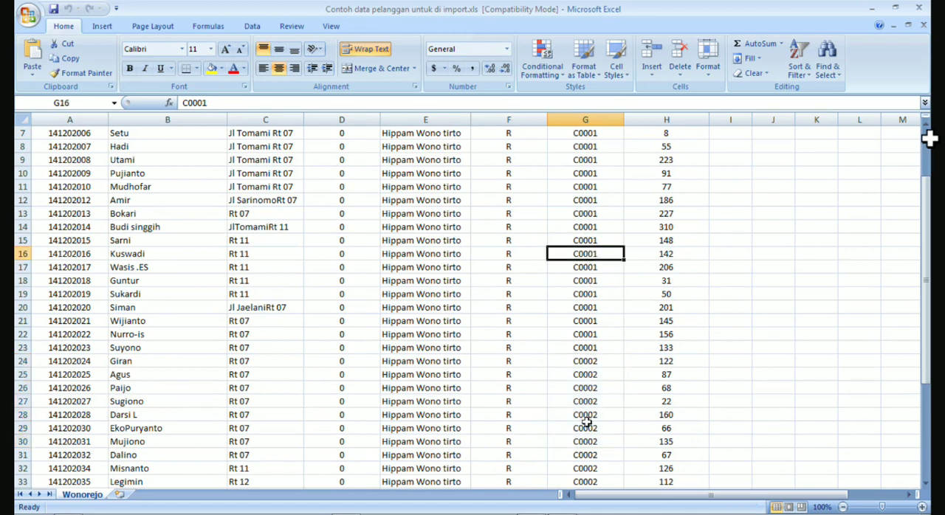
left_click(588, 391)
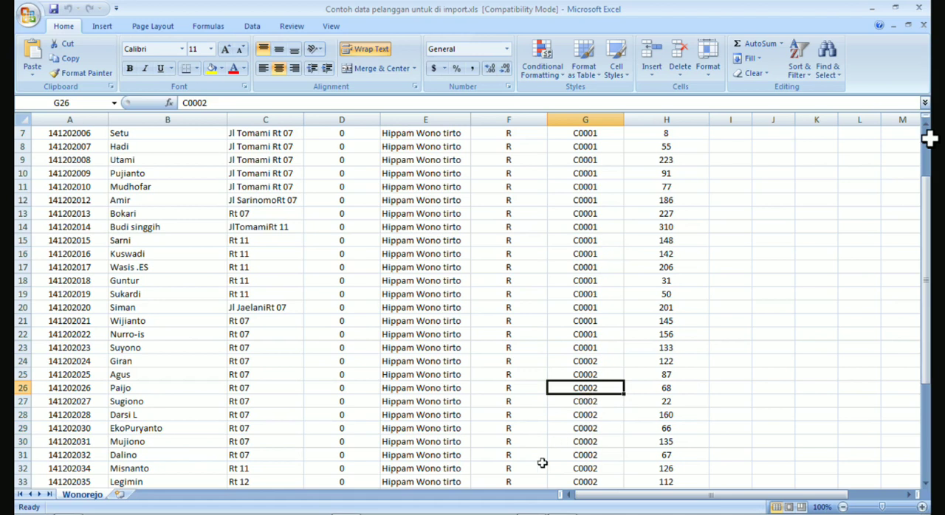
Switch to Software Rekening Air and check the C0001 and C0002 codes in the Pencatat Meter list.
mouse_move(540, 514)
left_click(556, 493)
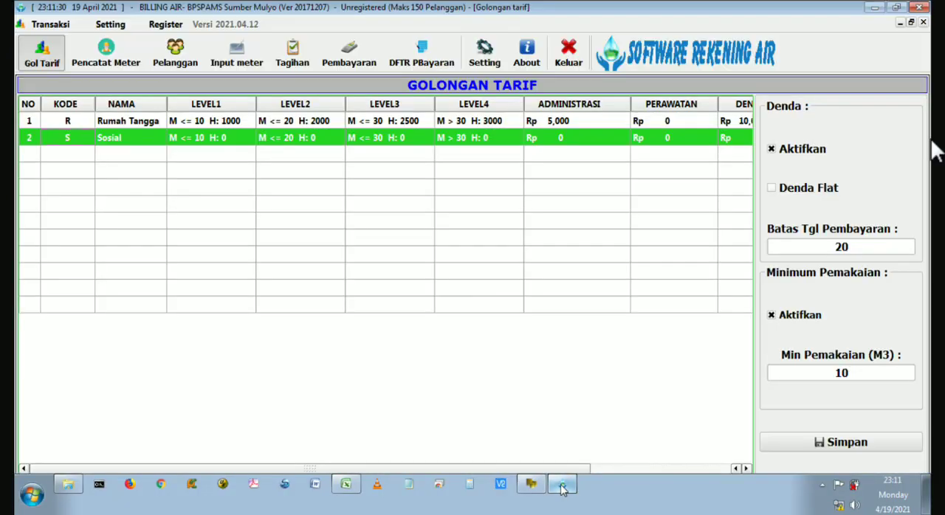
left_click(44, 56)
left_click(106, 58)
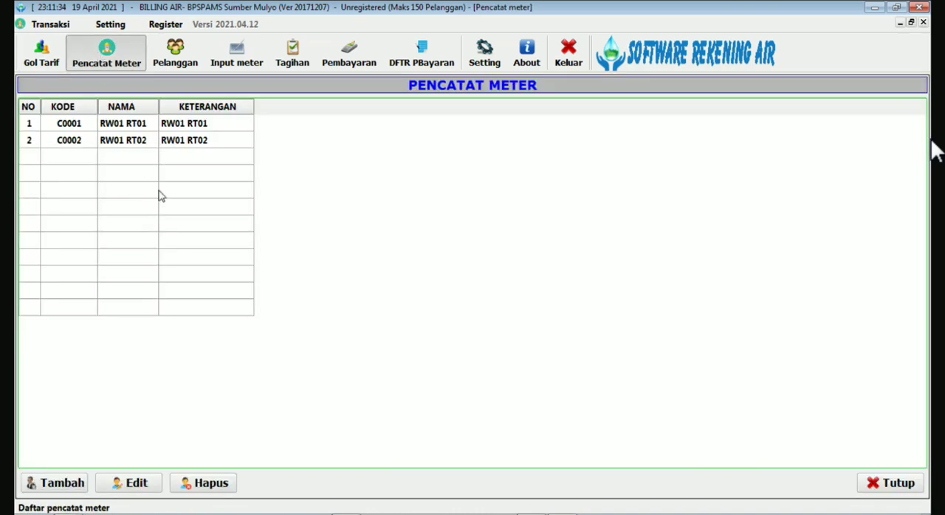
left_click(76, 142)
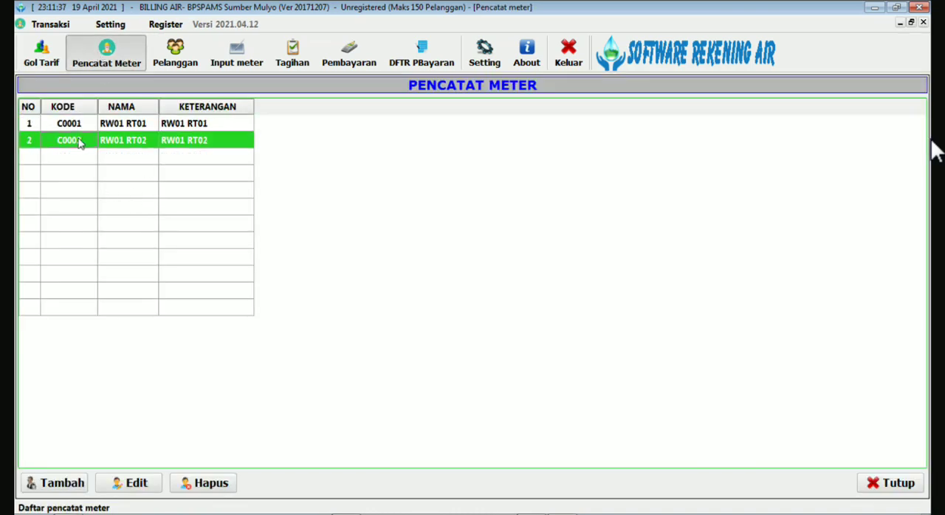
left_click(80, 126)
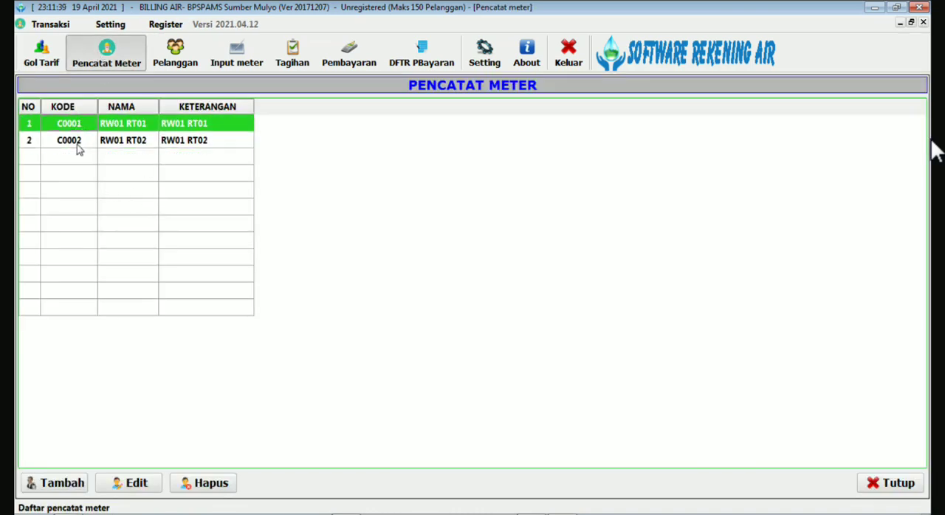
left_click(79, 145)
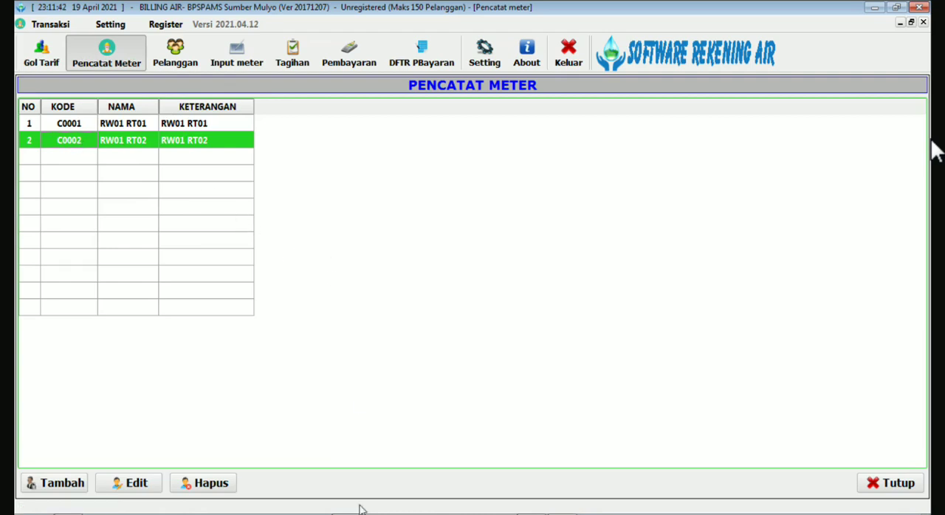
Go back to the Excel sheet and compare its cater codes with the meter reader codes C0001 and C0002.
mouse_move(370, 509)
left_click(345, 484)
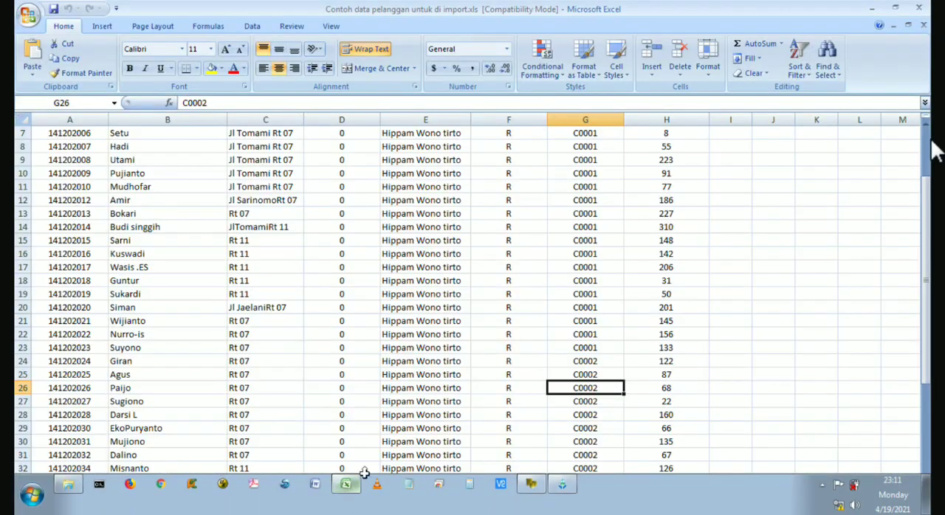
left_click(586, 267)
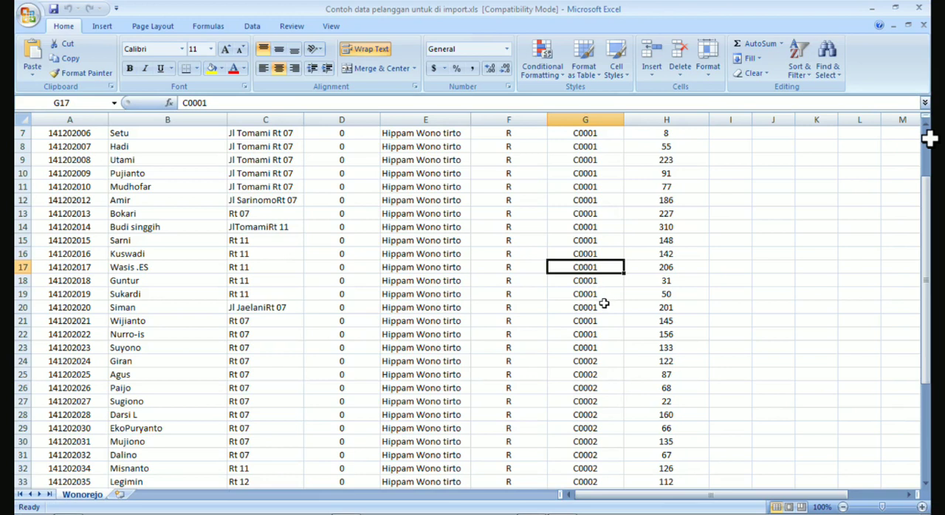
left_click(595, 457)
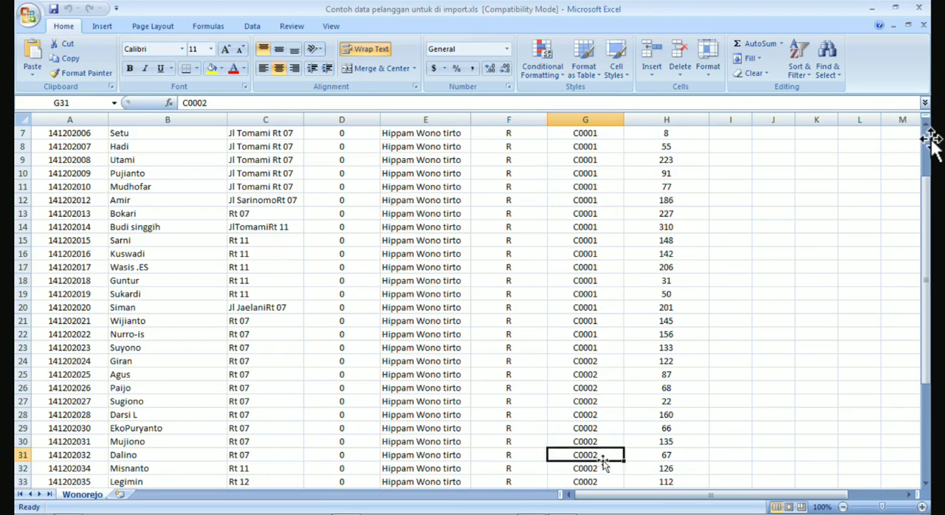
Review the stand_akhir readings from the first customer rows, and minimize the workbook to return to Software Rekening Air.
left_click(667, 293)
scroll(666, 299, "up", 2)
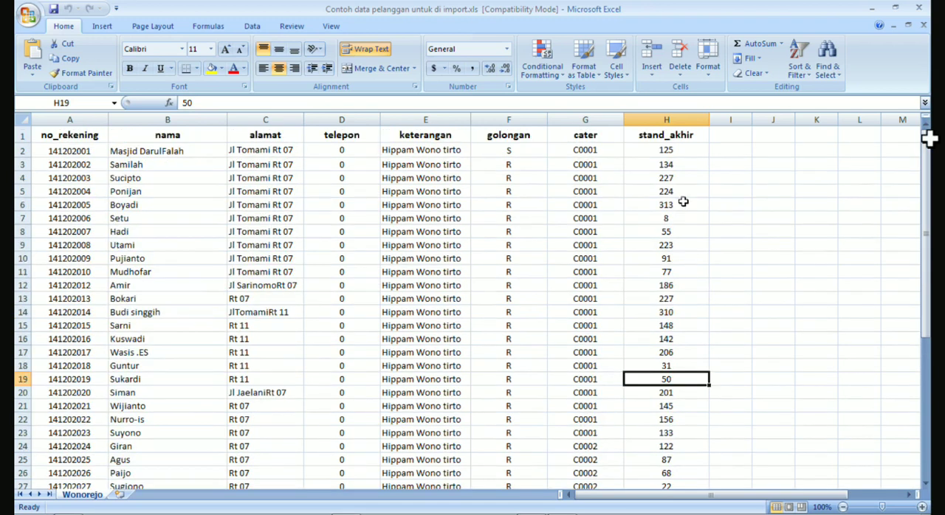
right_click(674, 163)
key("Escape")
left_click(668, 179)
left_click(662, 218)
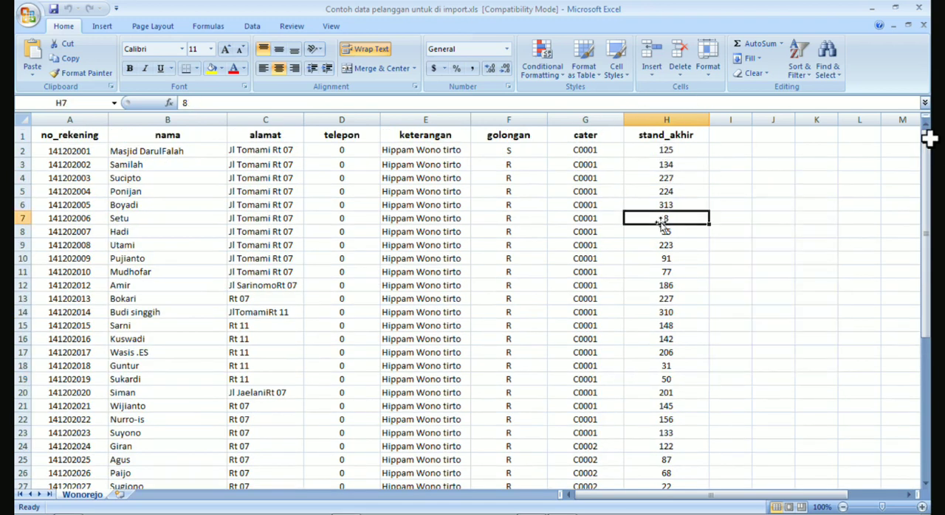
left_click(666, 152)
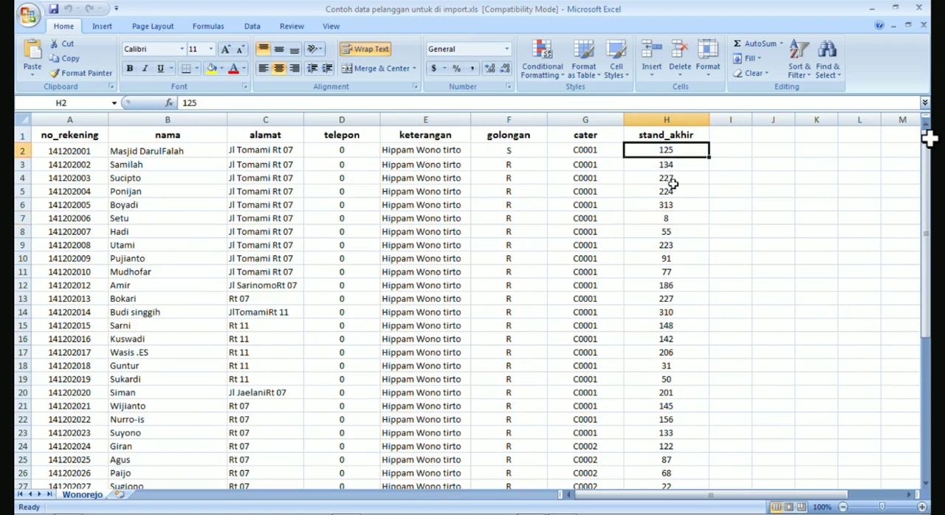
left_click(662, 166)
left_click(663, 192)
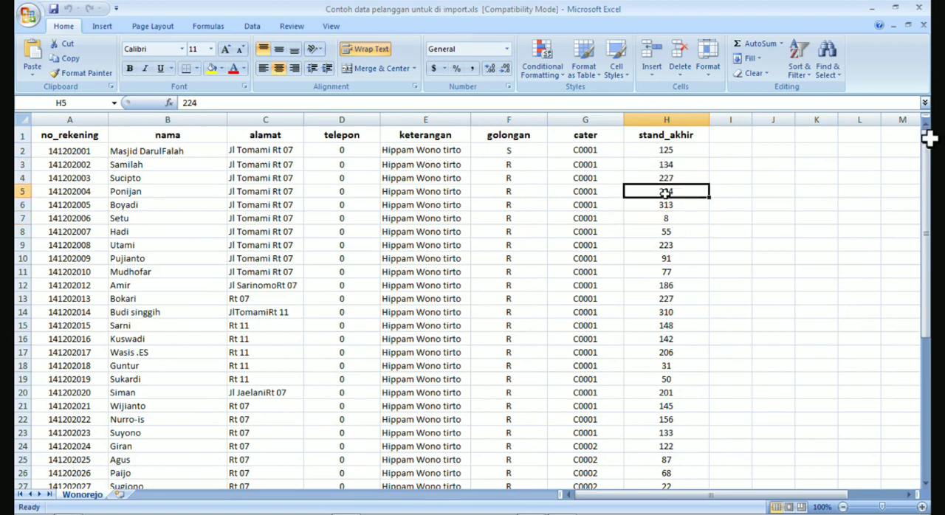
left_click(873, 10)
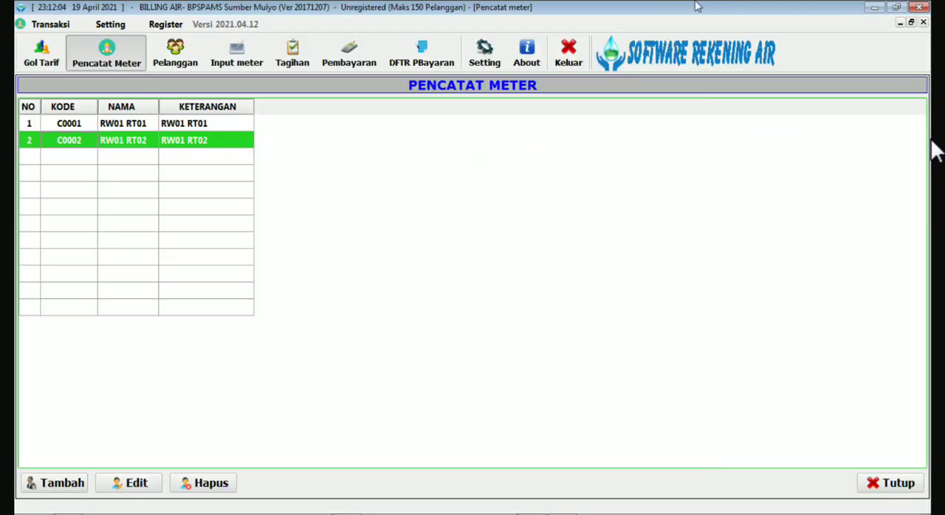
Close the Pencatat Meter list, open the Pelanggan list, and check the imported customer rows through to the last two entries.
left_click(922, 23)
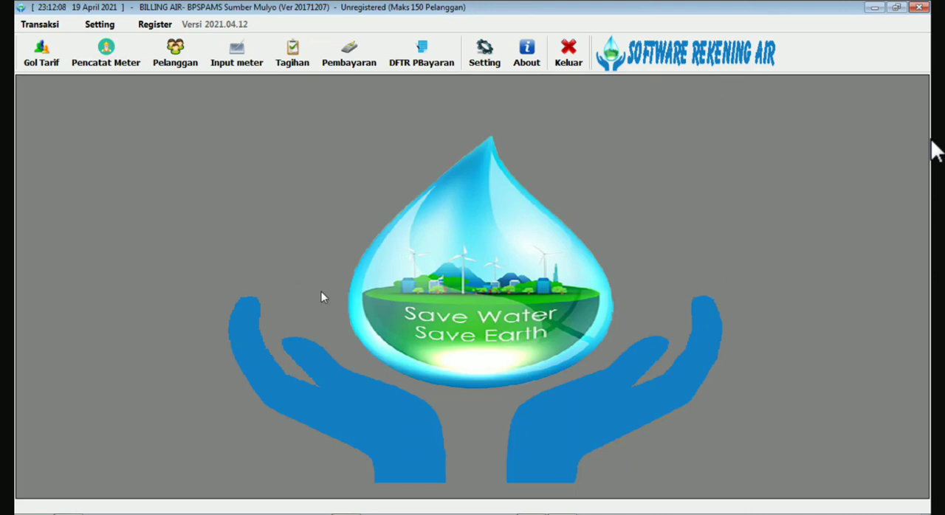
left_click(175, 53)
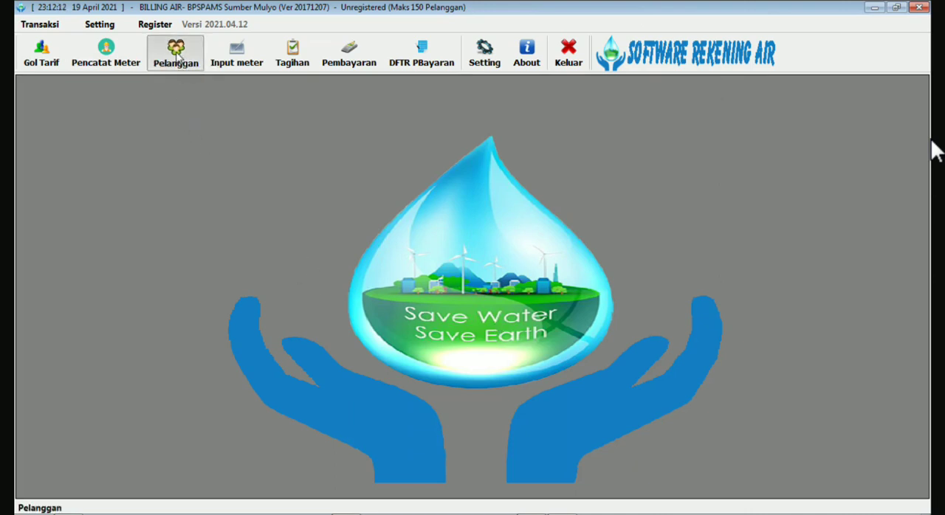
left_click(184, 240)
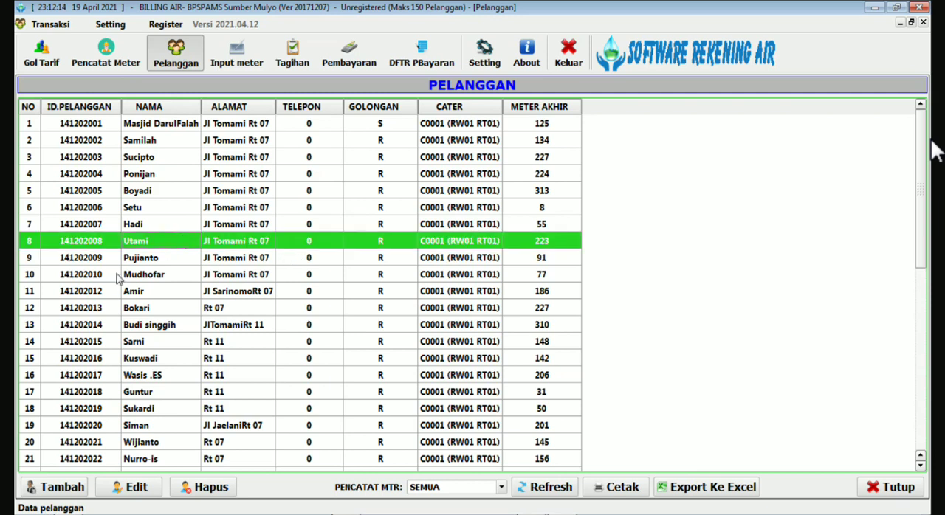
scroll(122, 309, "down", 4)
scroll(125, 311, "down", 4)
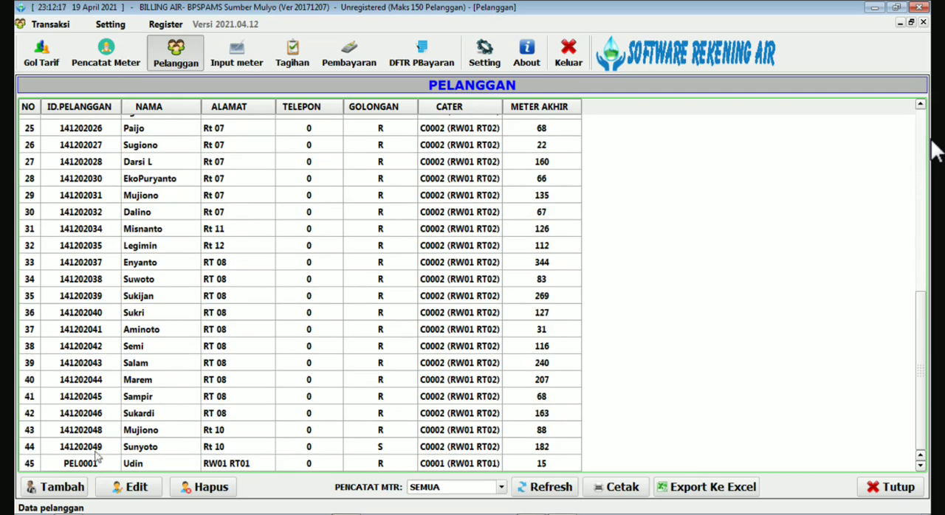
left_click(65, 465)
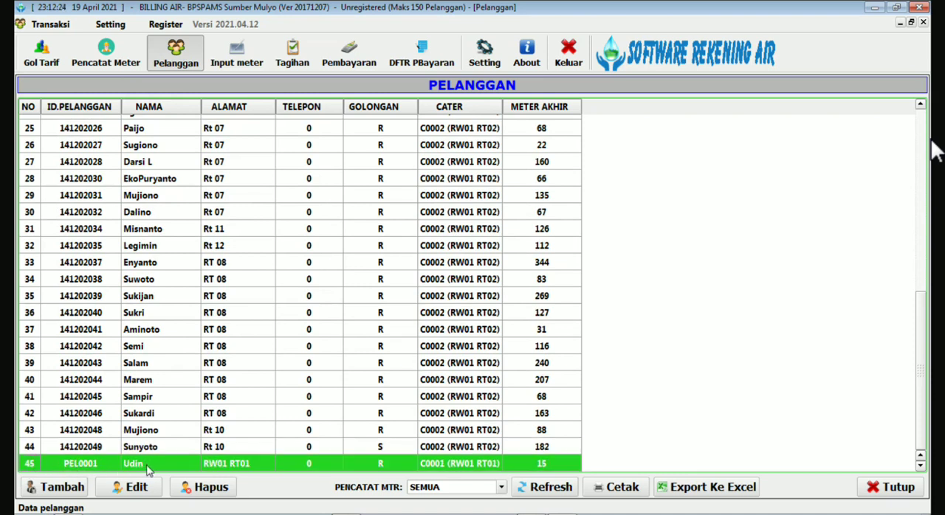
left_click(72, 450)
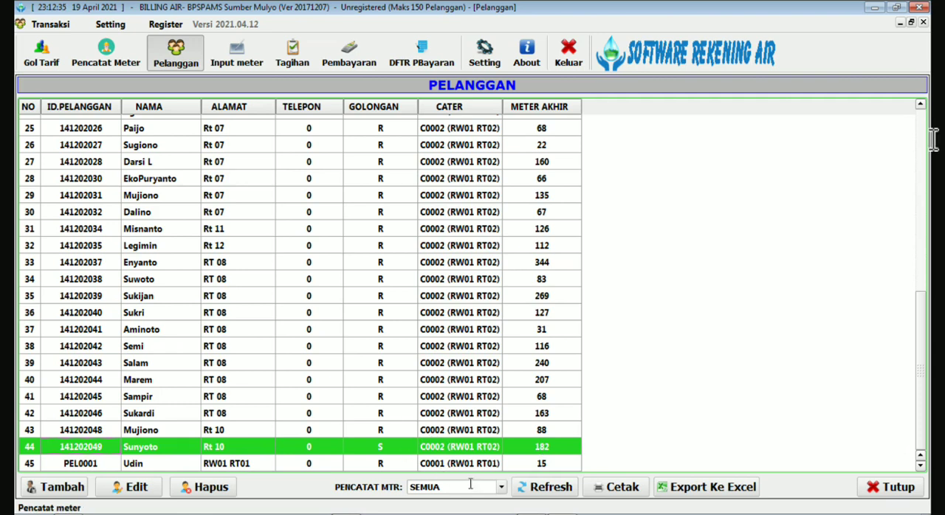
Filter the customer list by meter reader C0001 (RW01 RT01) and check its rows through to the last customer.
left_click(502, 491)
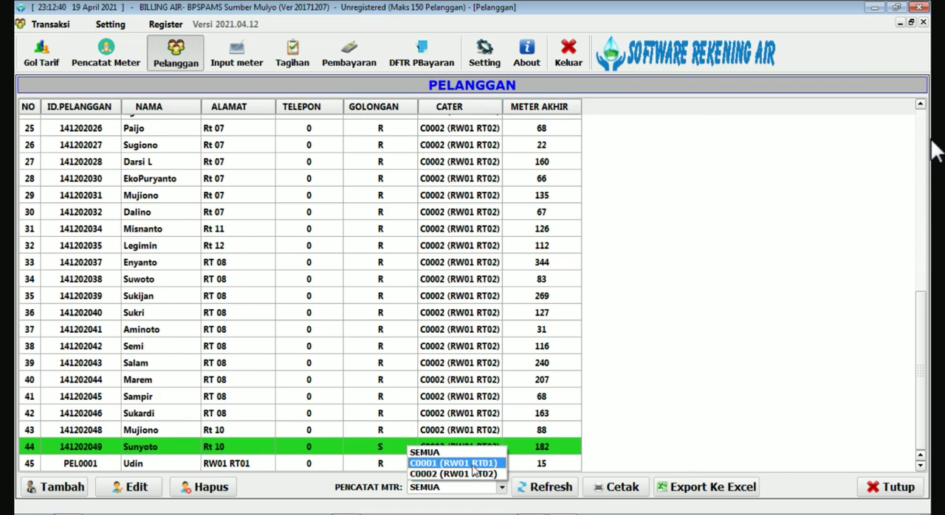
left_click(473, 464)
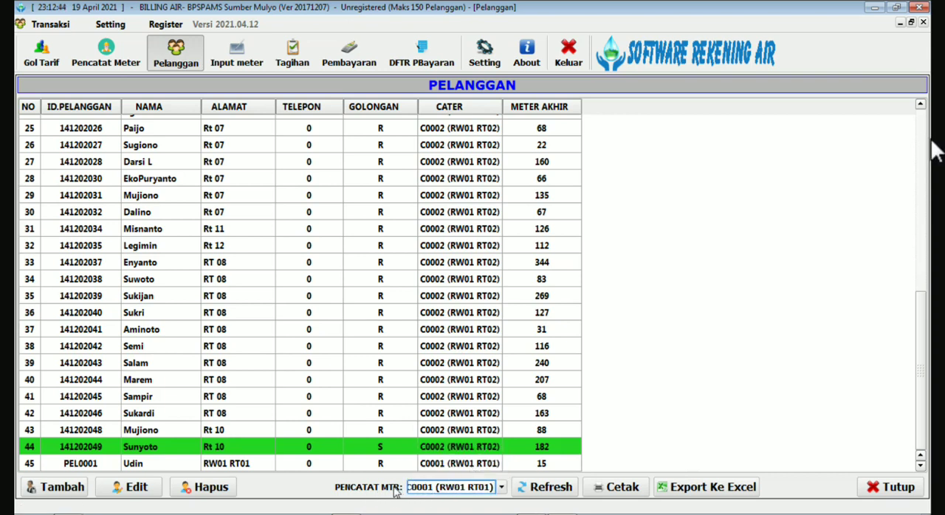
left_click(552, 488)
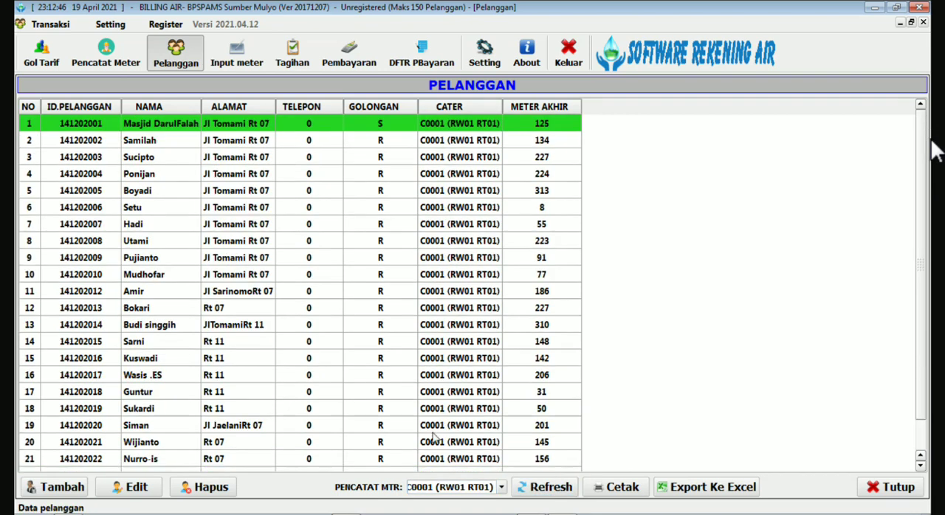
scroll(278, 349, "down", 2)
scroll(279, 348, "up", 2)
scroll(278, 354, "down", 2)
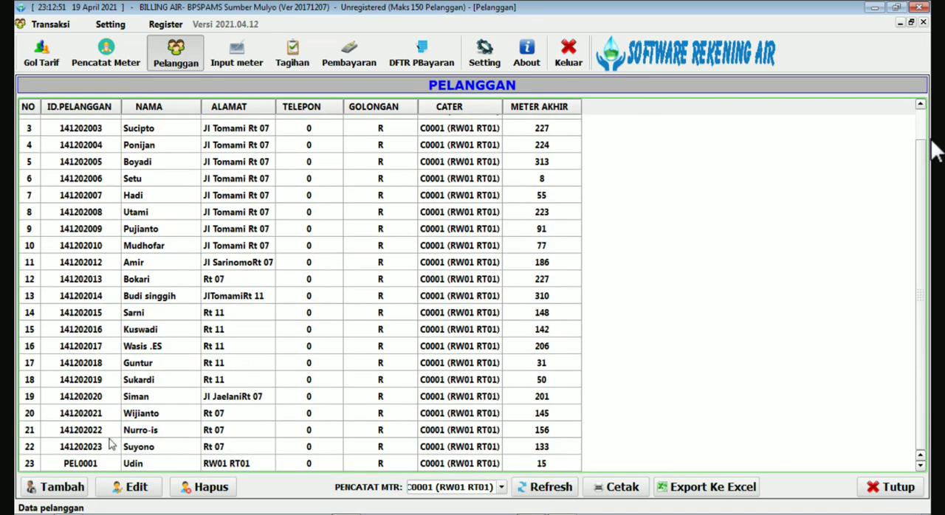
left_click(68, 463)
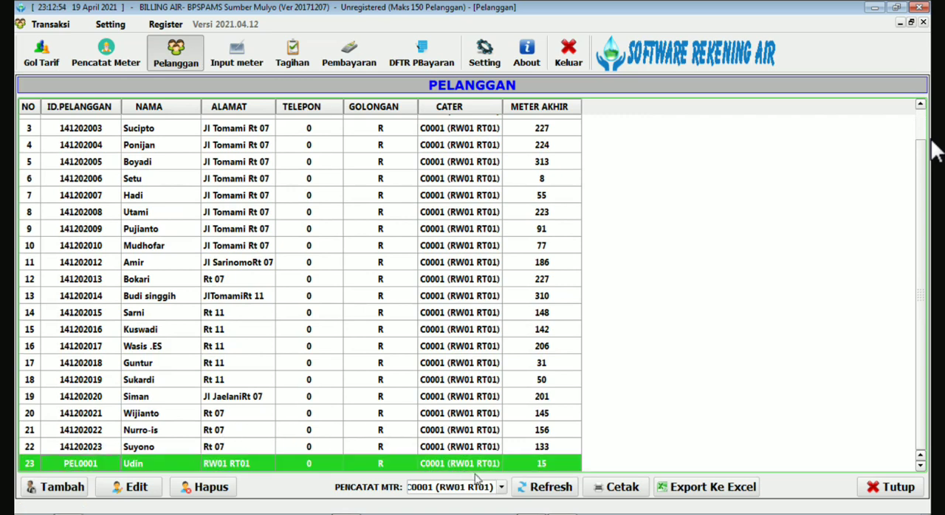
Filter the customer list by meter reader C0002 (RW01 RT02), check its rows through to the last customer, and close the list.
left_click(502, 489)
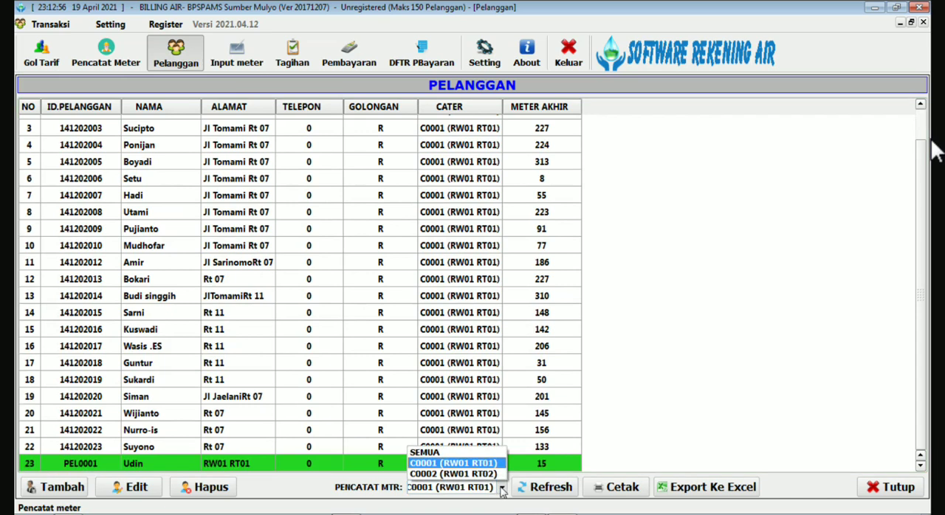
left_click(466, 474)
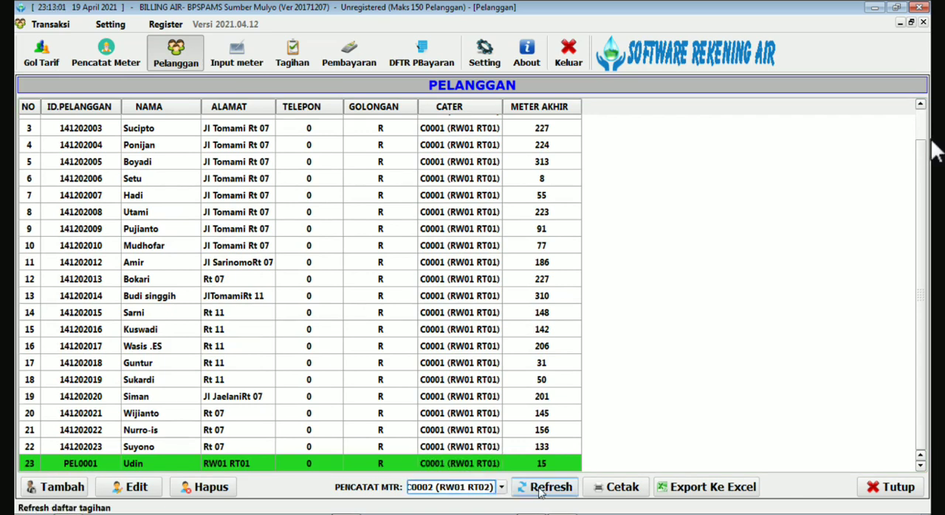
left_click(546, 487)
scroll(299, 399, "down", 1)
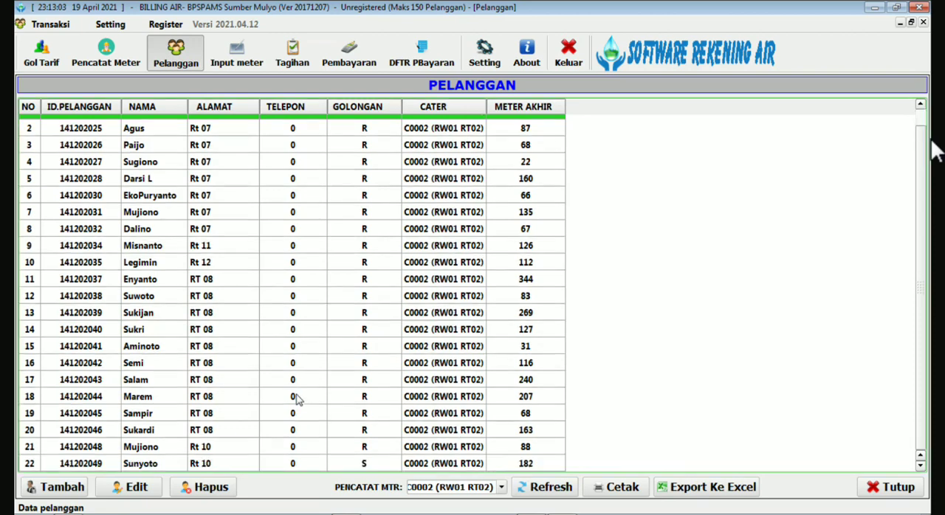
left_click(86, 464)
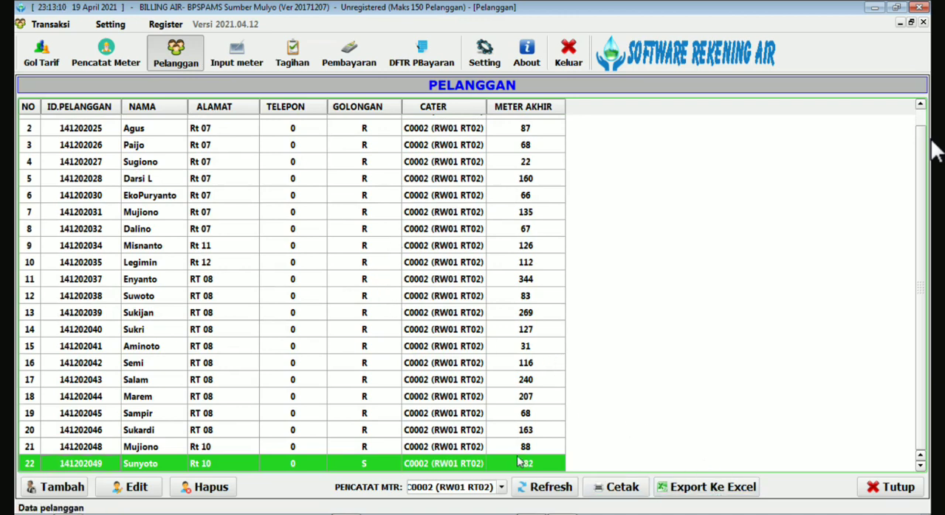
left_click(718, 491)
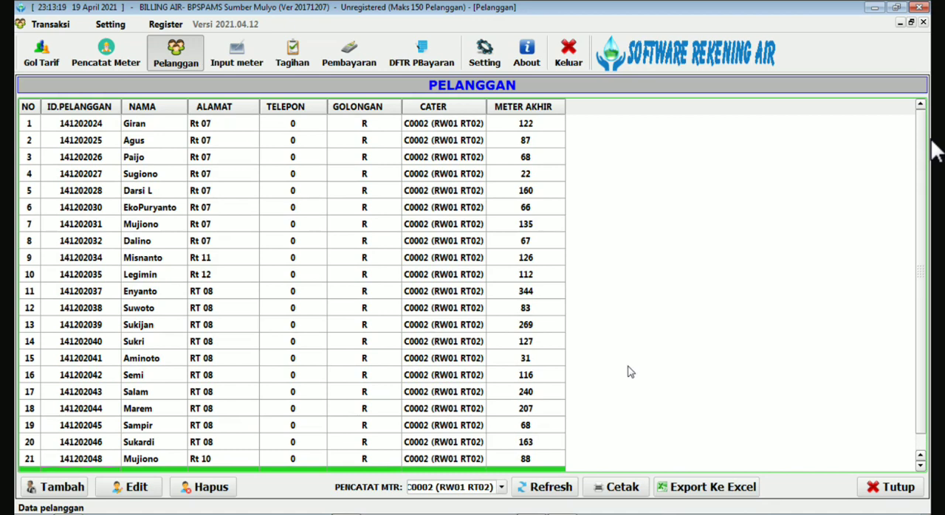
left_click(181, 60)
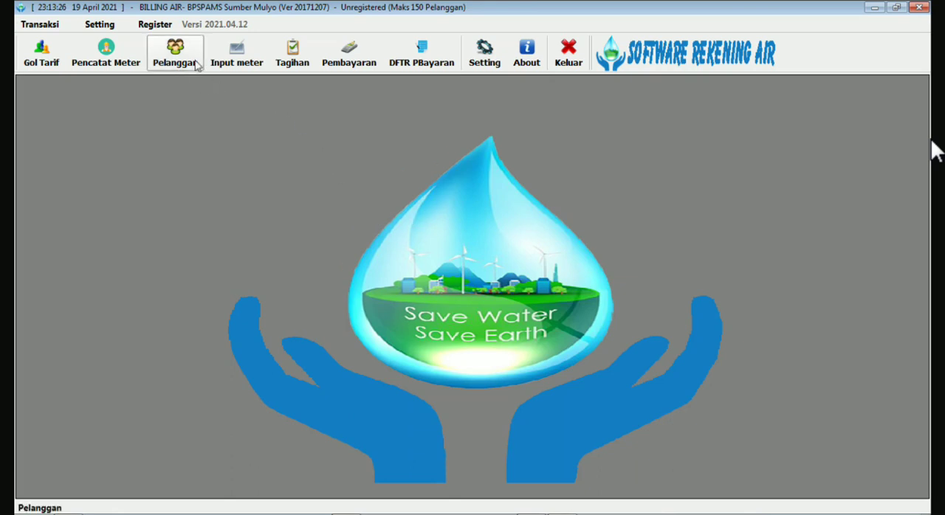
Review the tariff groups in Golongan Tarif and the meter readers in Pencatat Meter, closing each list after viewing.
left_click(285, 64)
key("Escape")
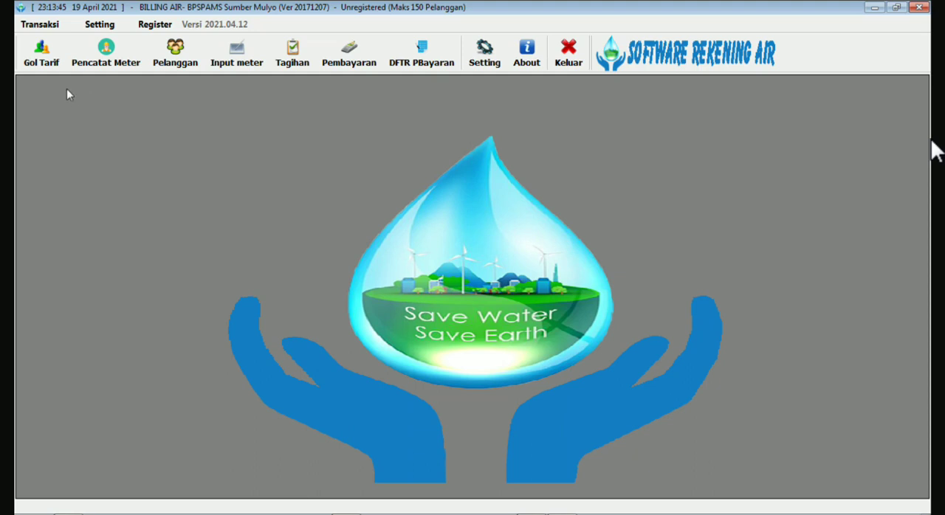
left_click(42, 54)
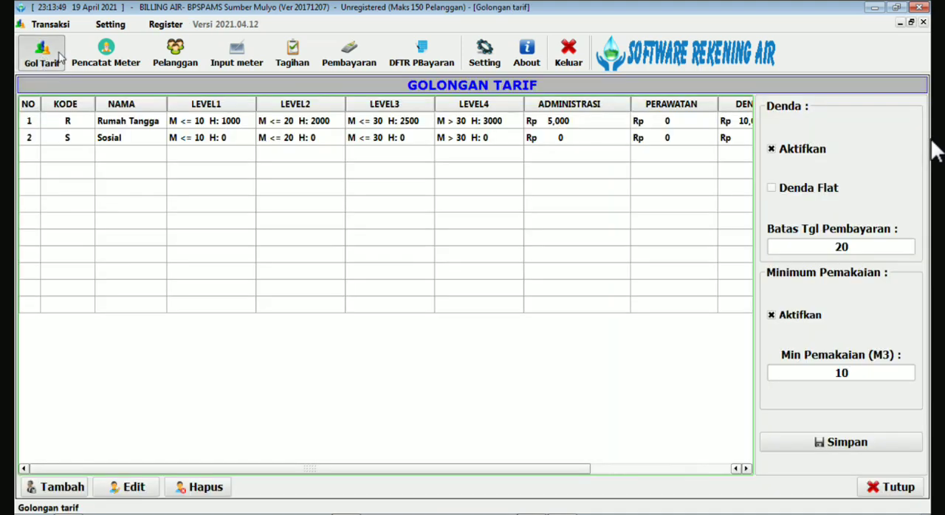
key("Escape")
left_click(110, 55)
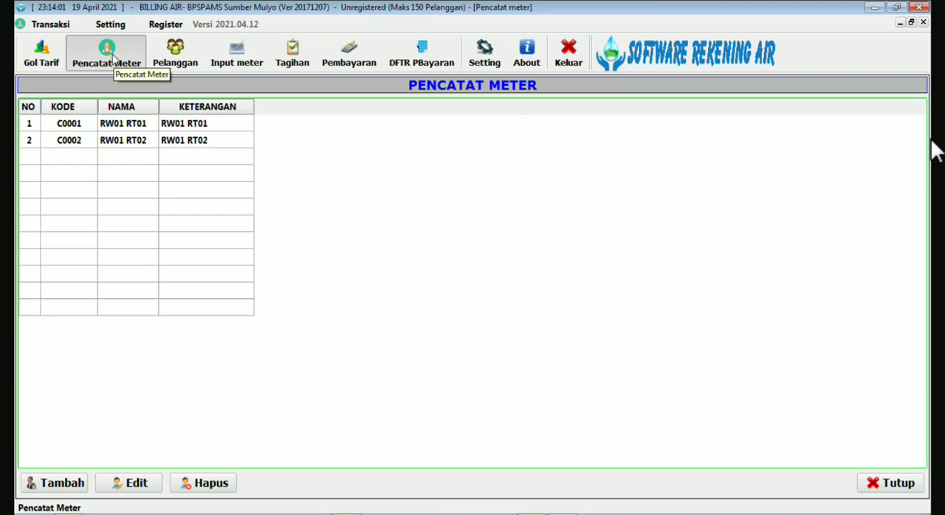
key("Escape")
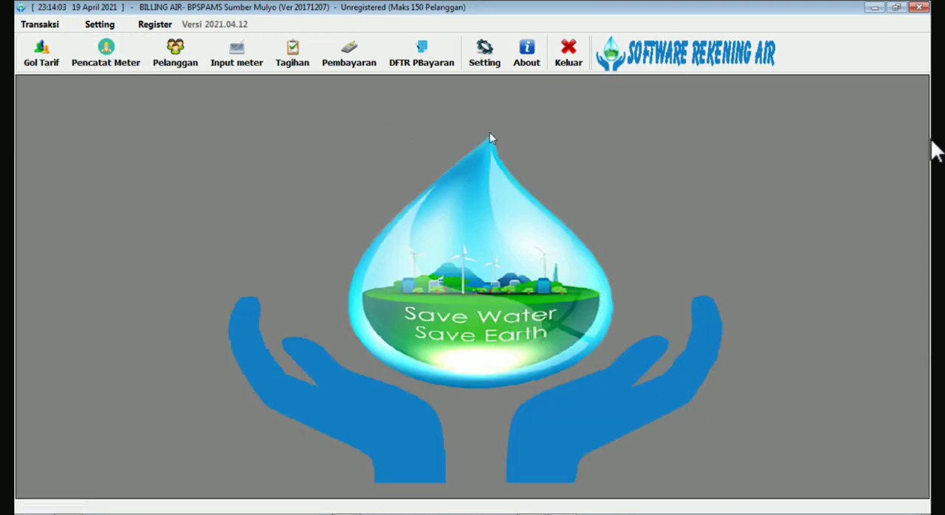